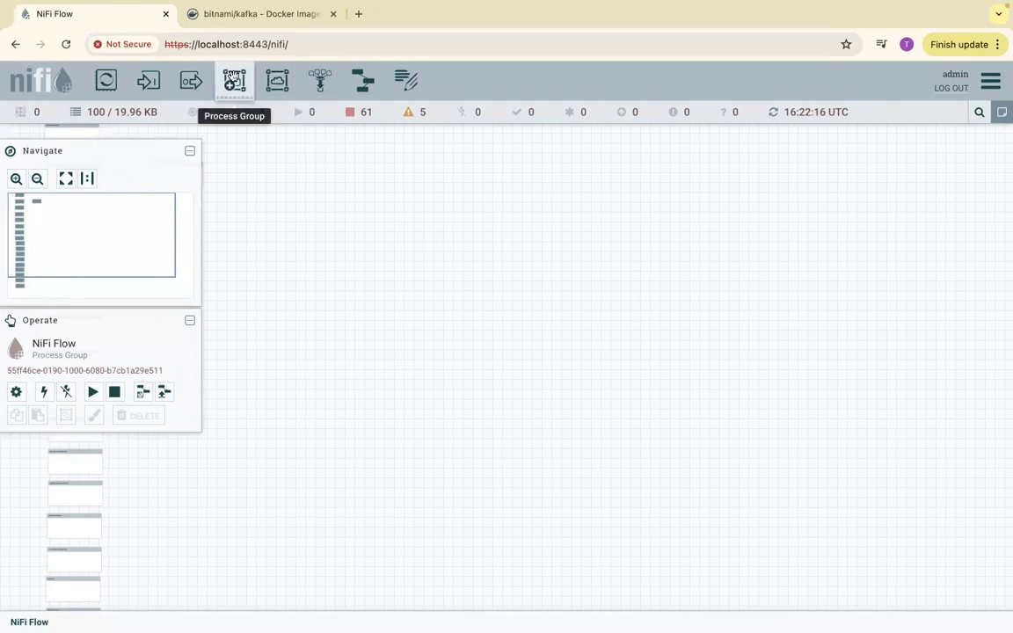
# - Add a new process group named KafkaPublishDemo to the NiFi Flow canvas
pyautogui.moveTo(234, 81); pyautogui.dragTo(480, 205)
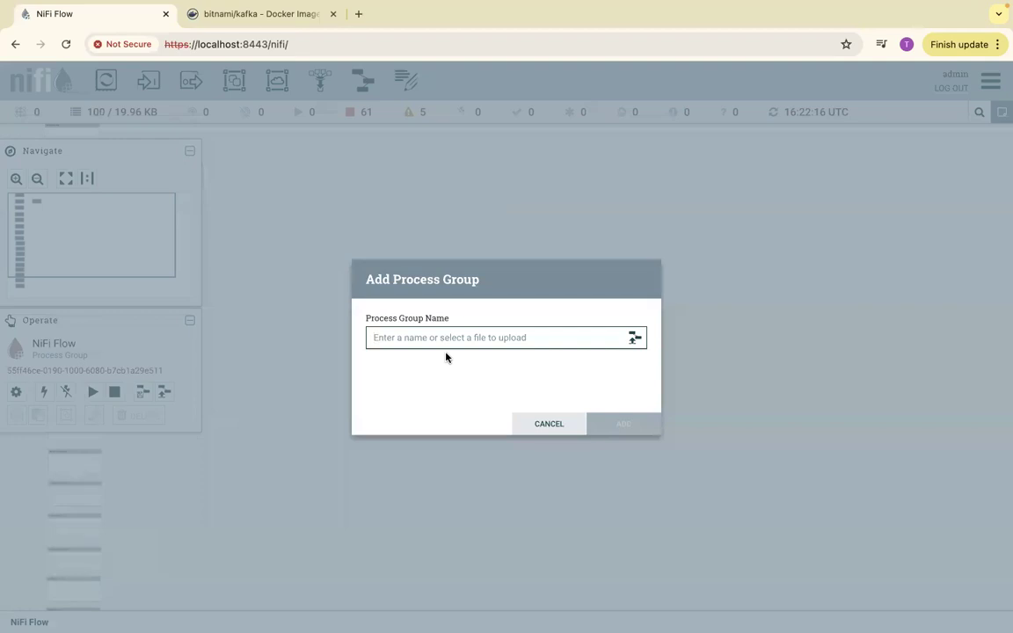
pyautogui.write('KafkaPublishDemo')
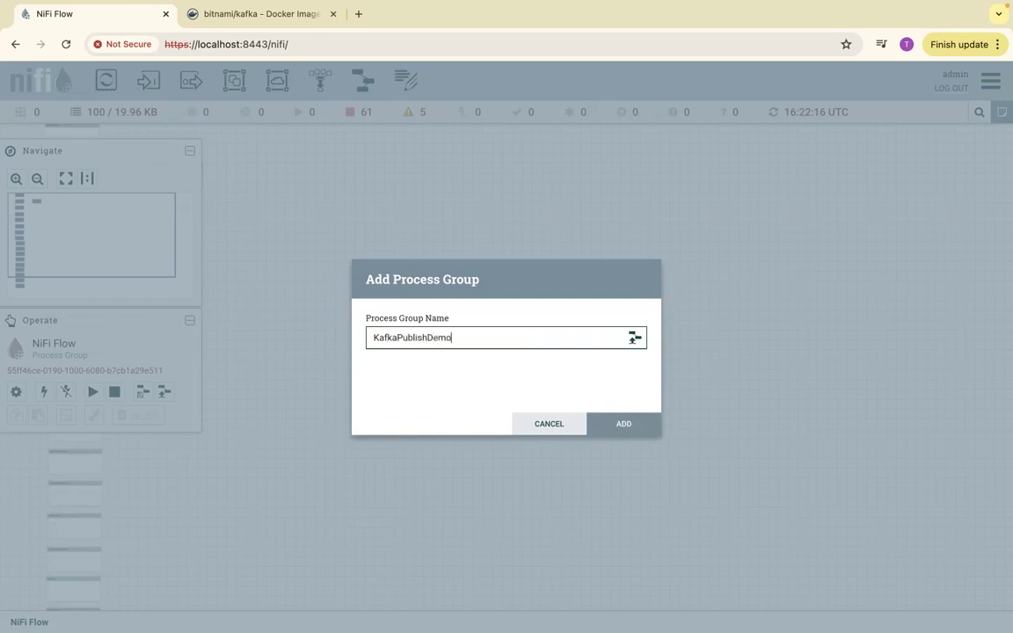
pyautogui.click(598, 428)
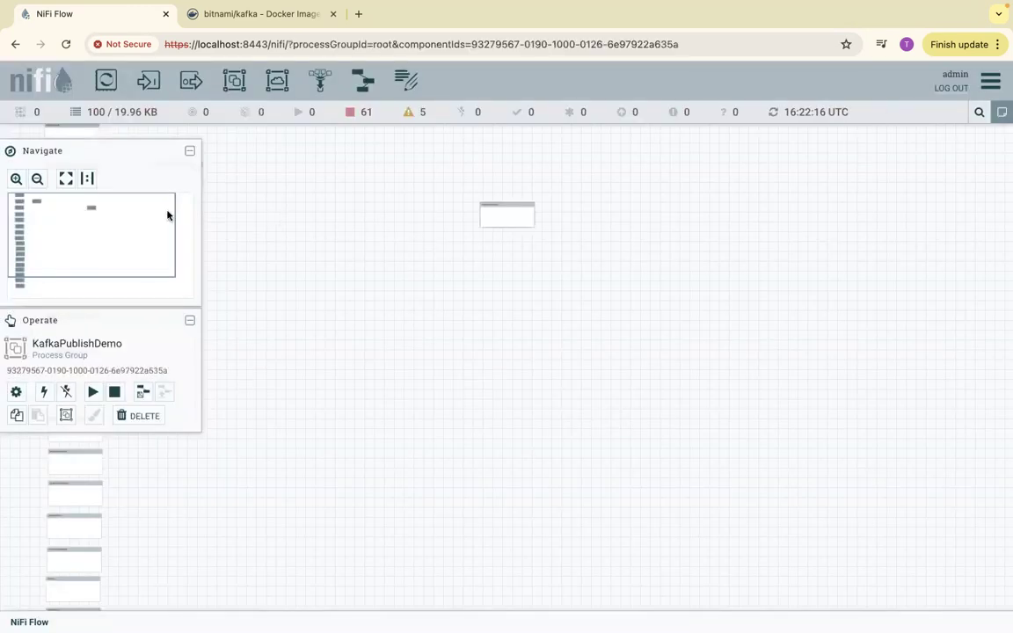
# - Move the KafkaPublishDemo process group to the lower end of the existing column of process groups
pyautogui.moveTo(513, 216); pyautogui.dragTo(241, 479)
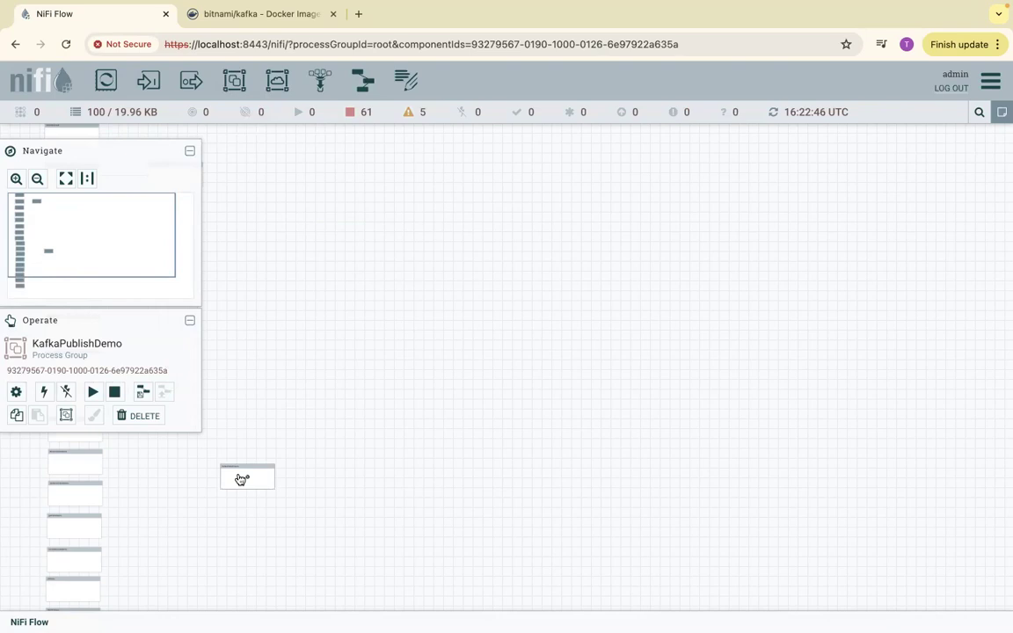
pyautogui.moveTo(328, 401); pyautogui.dragTo(498, 151)
pyautogui.moveTo(412, 237); pyautogui.dragTo(240, 499)
pyautogui.moveTo(411, 367); pyautogui.dragTo(505, 97)
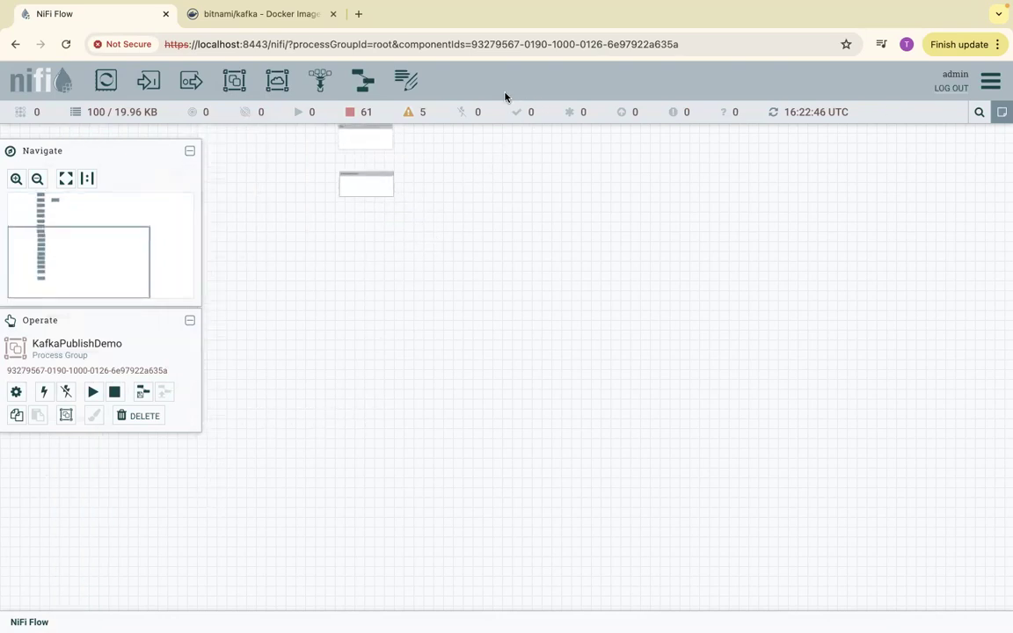
pyautogui.moveTo(478, 251); pyautogui.dragTo(471, 203)
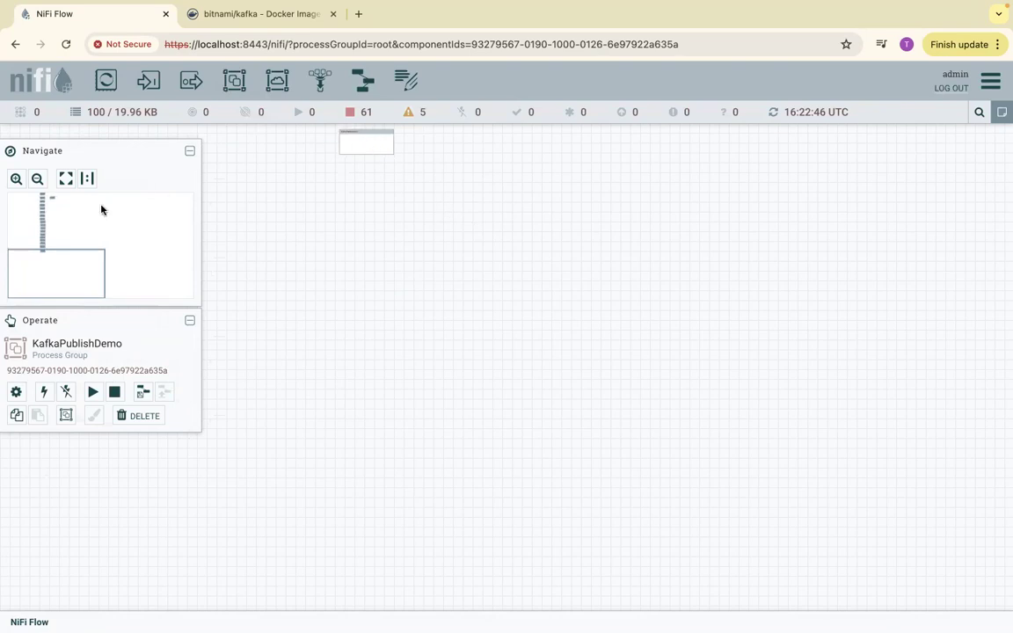
pyautogui.click(15, 178)
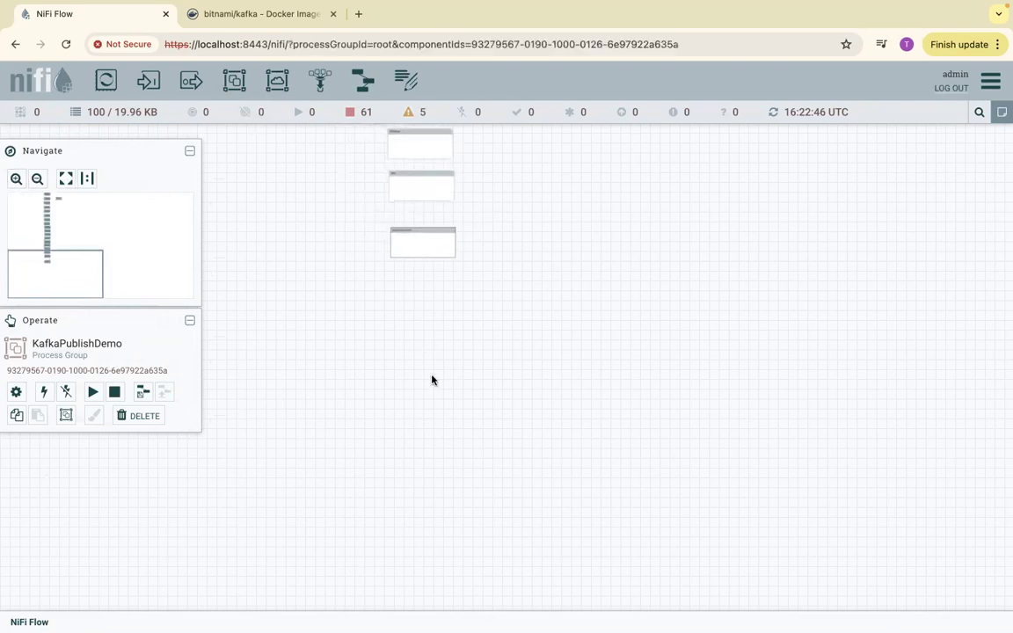
# - Enter the KafkaPublishDemo process group and add a GenerateFlowFile processor to its empty canvas
pyautogui.doubleClick(423, 237)
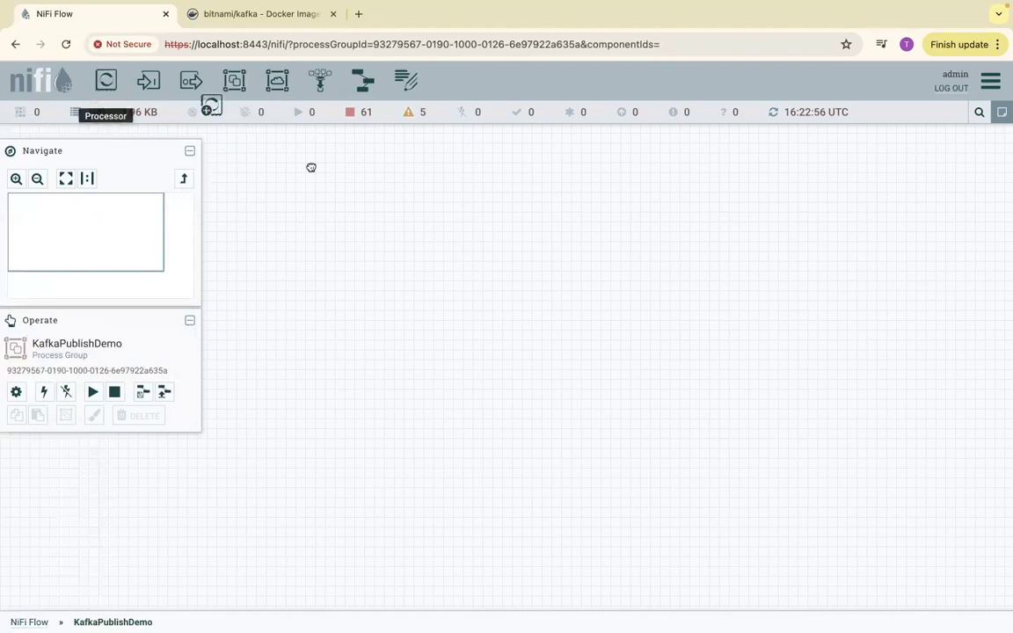
pyautogui.moveTo(105, 80); pyautogui.dragTo(450, 269)
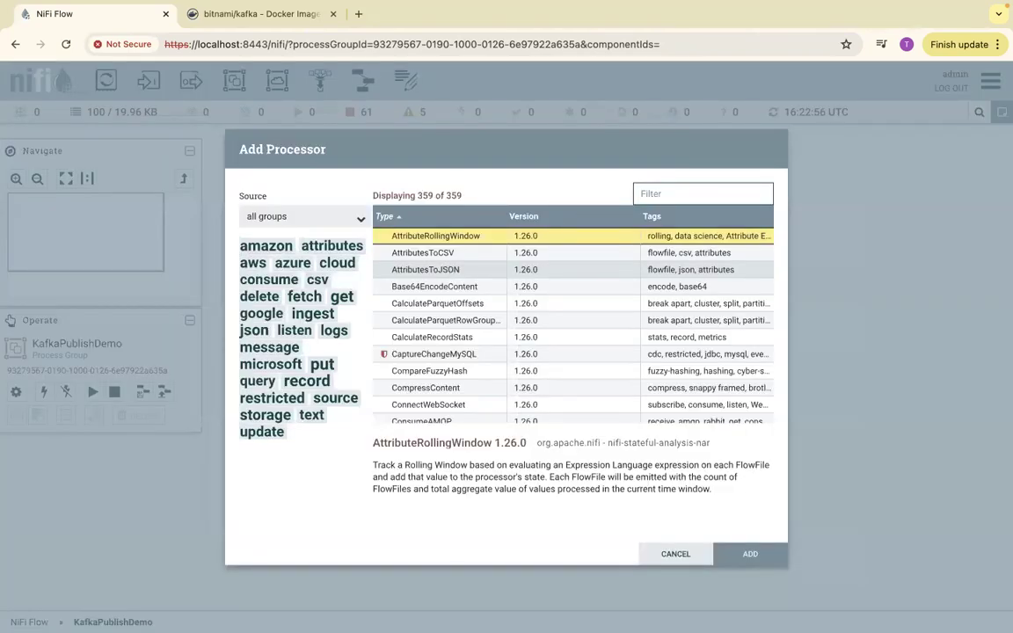
pyautogui.write('genera')
pyautogui.press('Return')
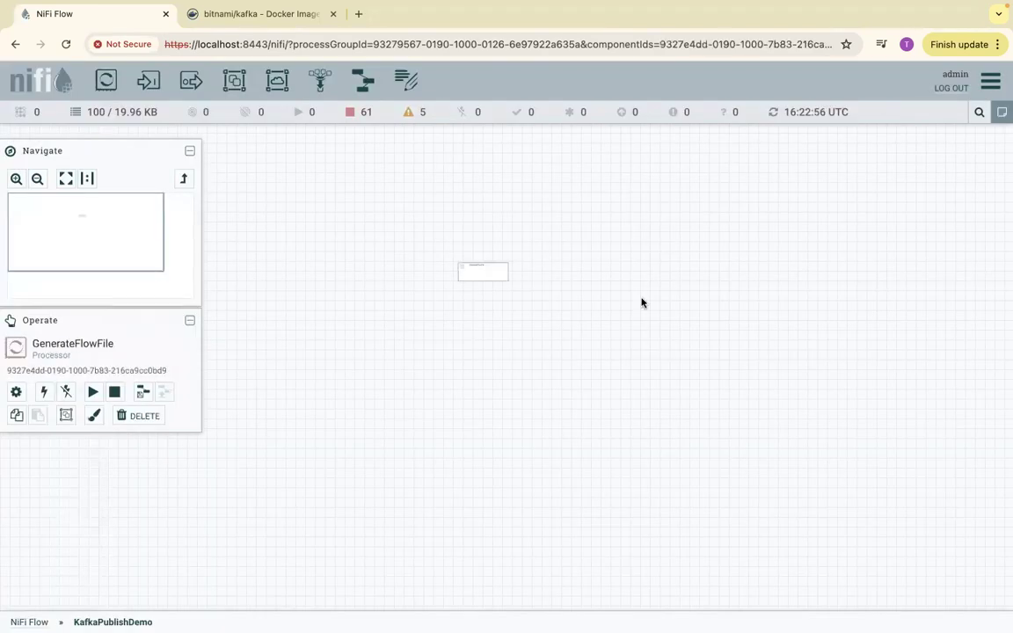
# - Move the GenerateFlowFile processor slightly up and to the left on the group's canvas
pyautogui.click(16, 178)
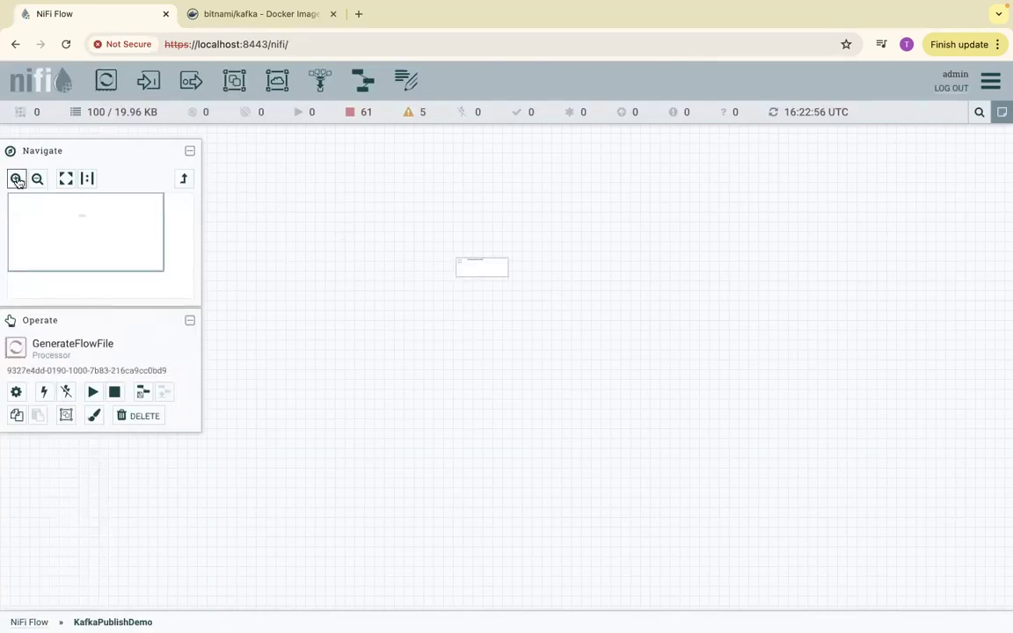
pyautogui.click(17, 181)
pyautogui.moveTo(365, 313); pyautogui.dragTo(434, 584)
pyautogui.moveTo(453, 325); pyautogui.dragTo(463, 568)
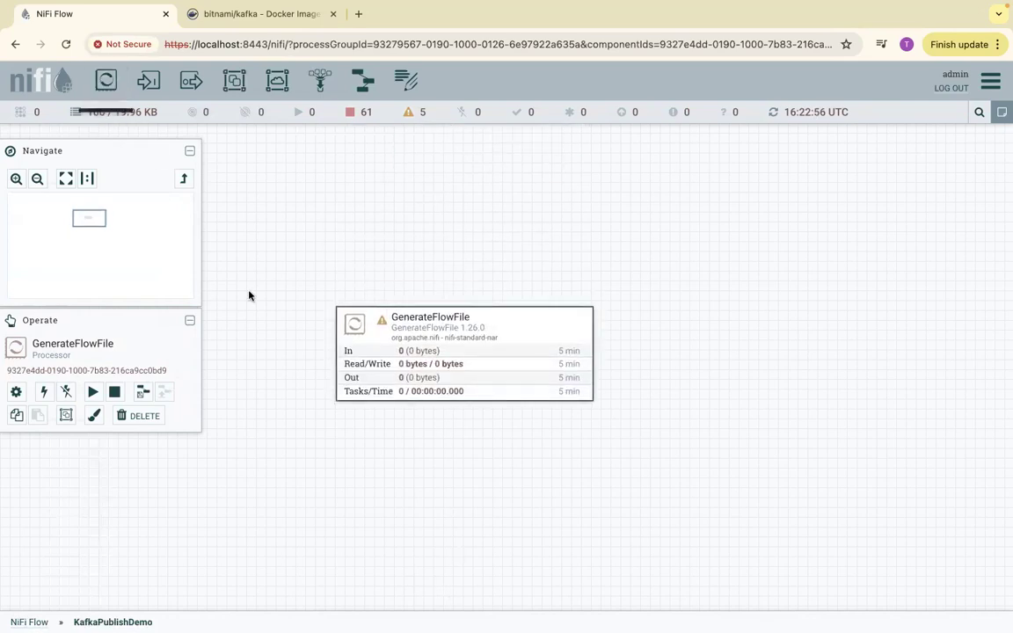
pyautogui.click(38, 180)
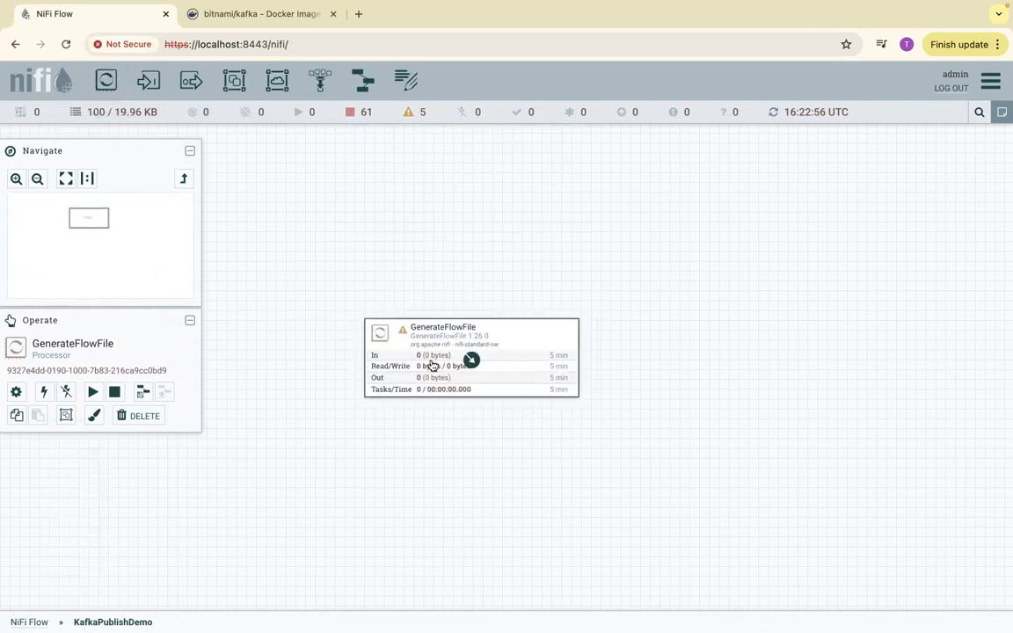
pyautogui.moveTo(453, 327); pyautogui.dragTo(404, 264)
# - Add a PublishKafka_2_0 processor and arrange it to the right of GenerateFlowFile, roughly level with it
pyautogui.moveTo(106, 80); pyautogui.dragTo(739, 294)
pyautogui.write('p')
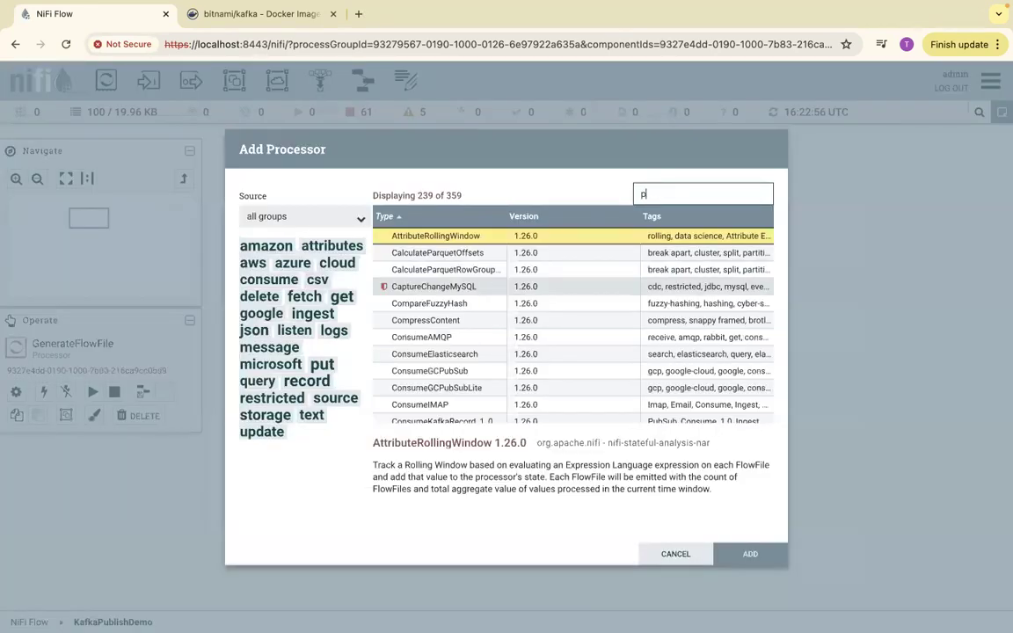
pyautogui.write('ublis')
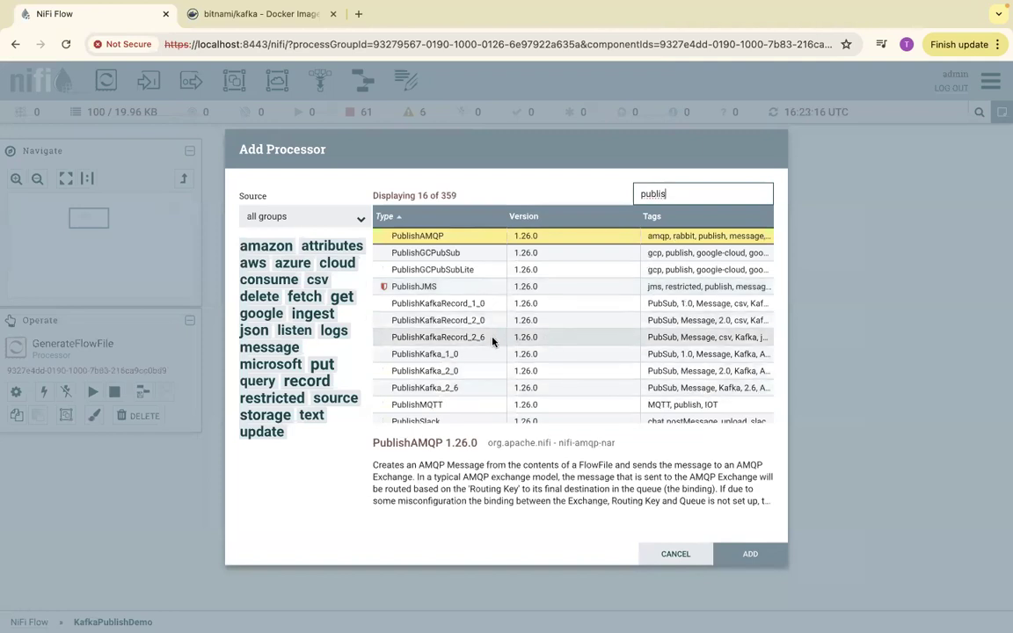
pyautogui.click(453, 372)
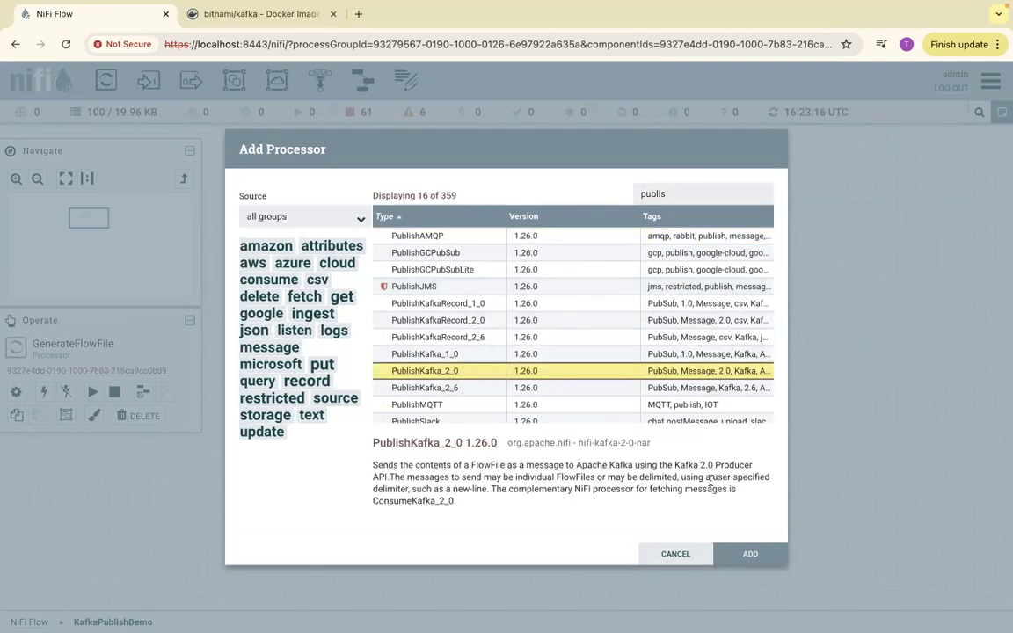
pyautogui.click(747, 554)
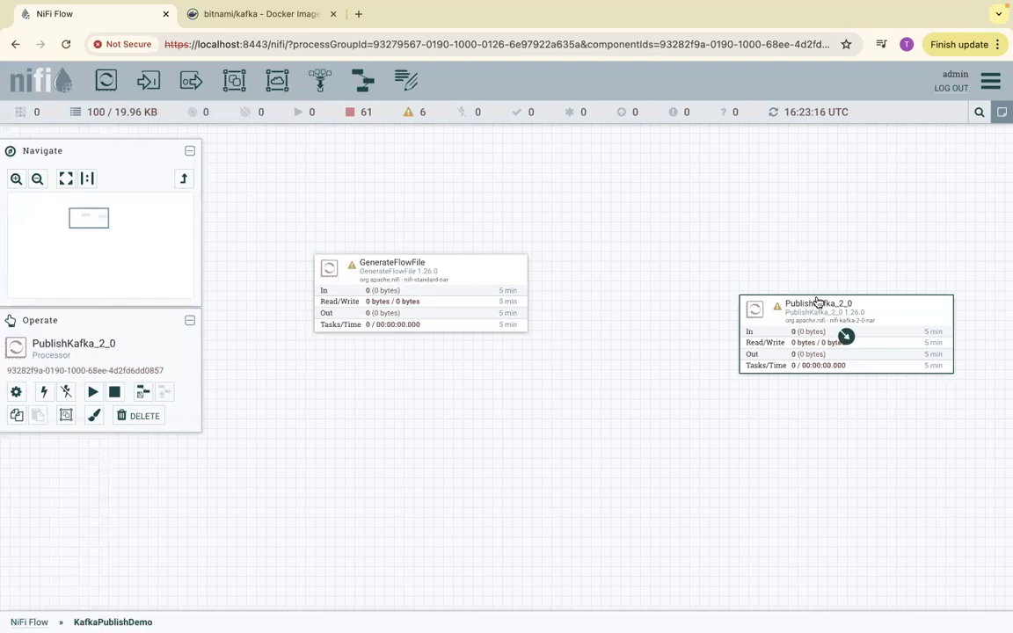
pyautogui.moveTo(846, 319); pyautogui.dragTo(818, 278)
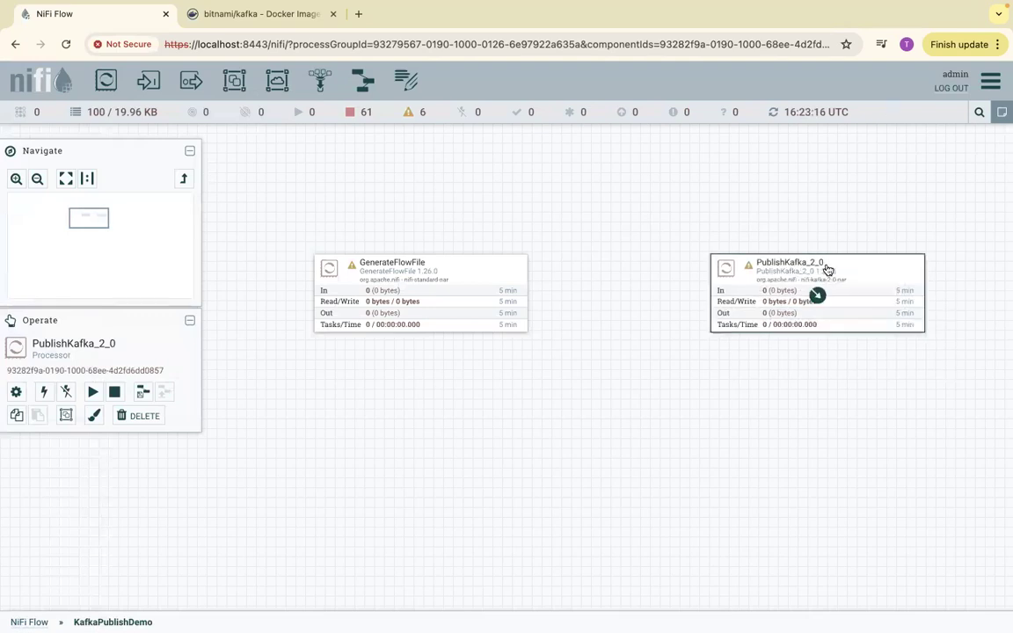
pyautogui.moveTo(420, 267)
pyautogui.mouseDown()
pyautogui.moveTo(420, 246)
pyautogui.moveTo(413, 267)
pyautogui.mouseUp()
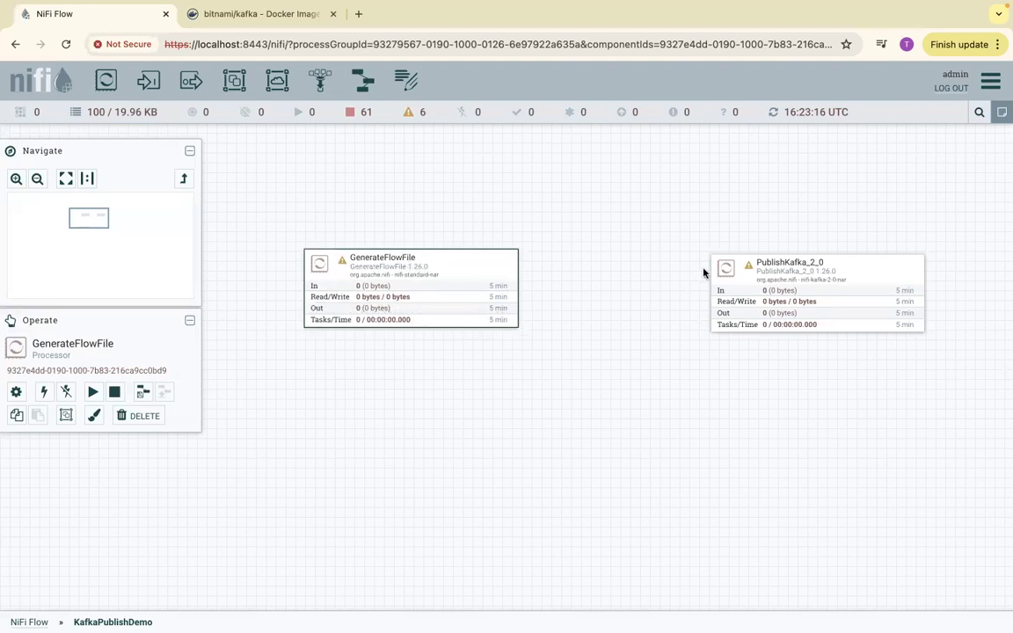
pyautogui.moveTo(783, 283); pyautogui.dragTo(759, 273)
pyautogui.rightClick(762, 267)
pyautogui.click(781, 274)
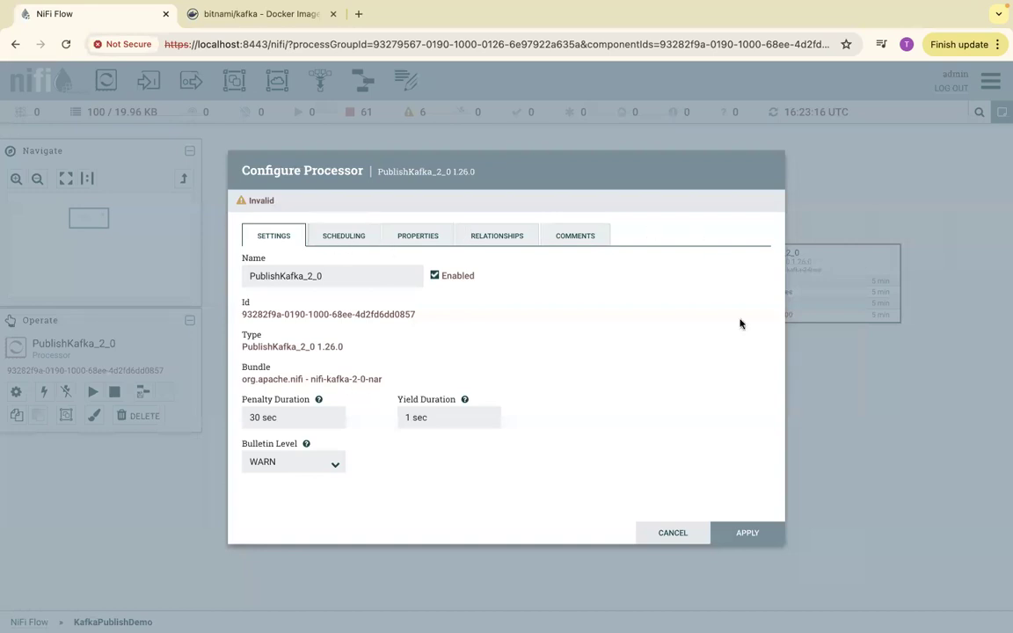
pyautogui.click(678, 534)
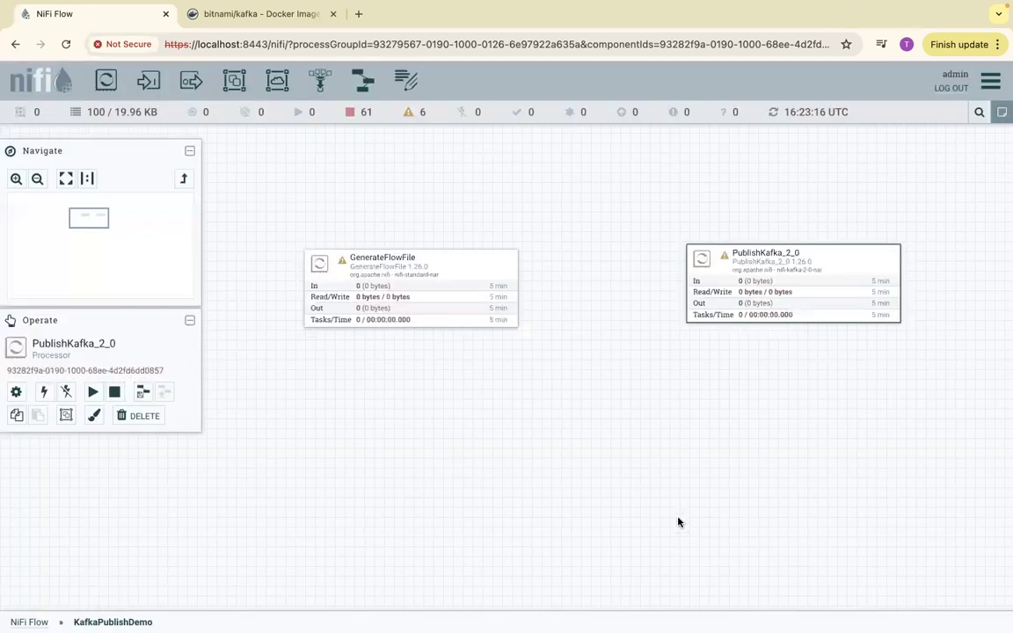
pyautogui.rightClick(796, 254)
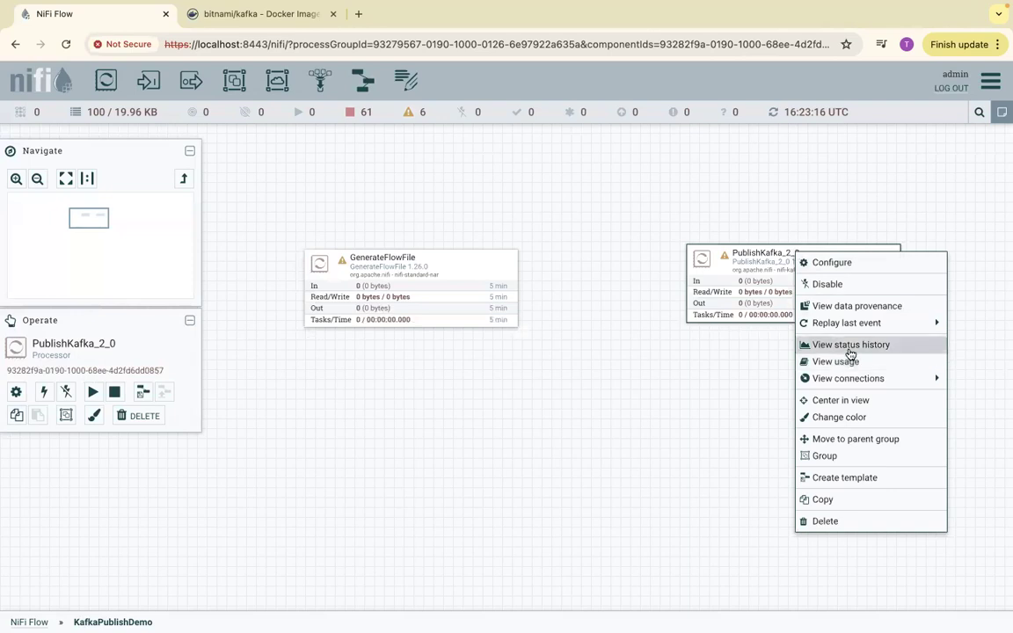
pyautogui.moveTo(847, 378)
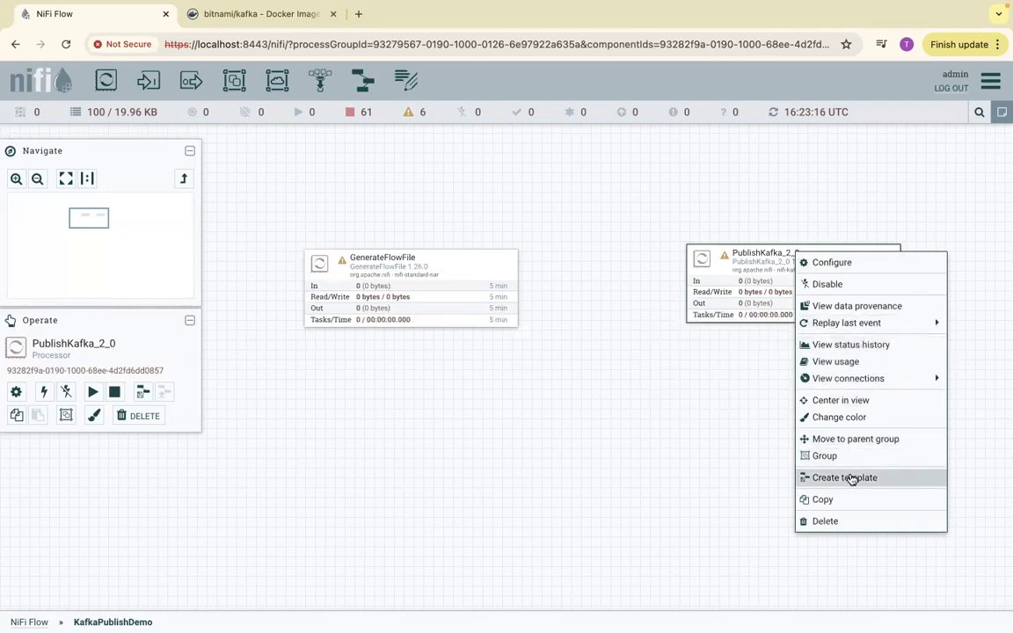
pyautogui.click(754, 476)
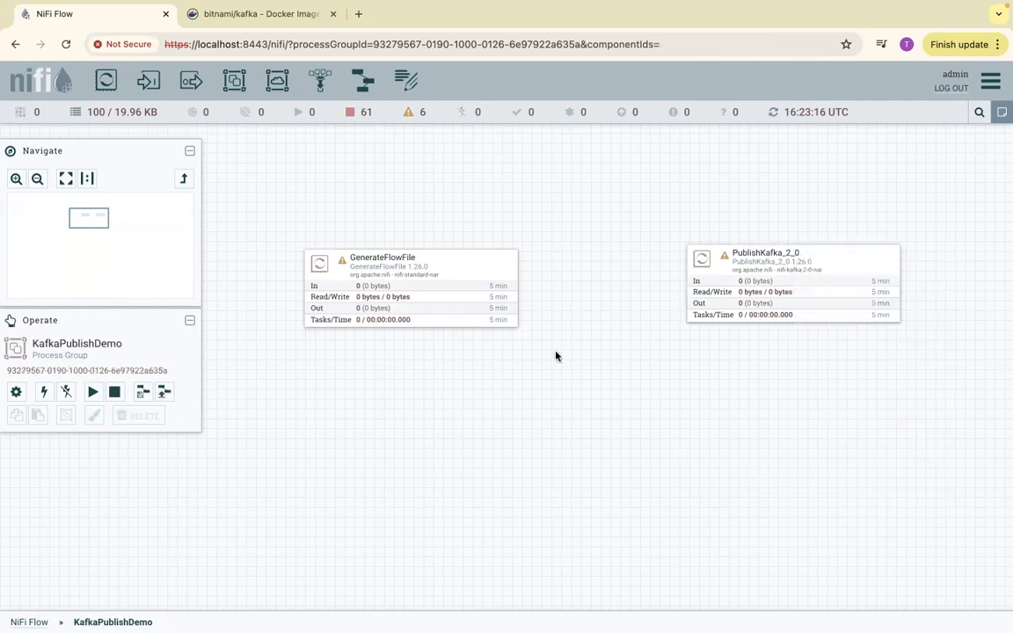
# - Connect GenerateFlowFile to PublishKafka_2_0 through the success relationship and shift both processors slightly to the left
pyautogui.click(471, 259)
pyautogui.moveTo(473, 259); pyautogui.dragTo(473, 258)
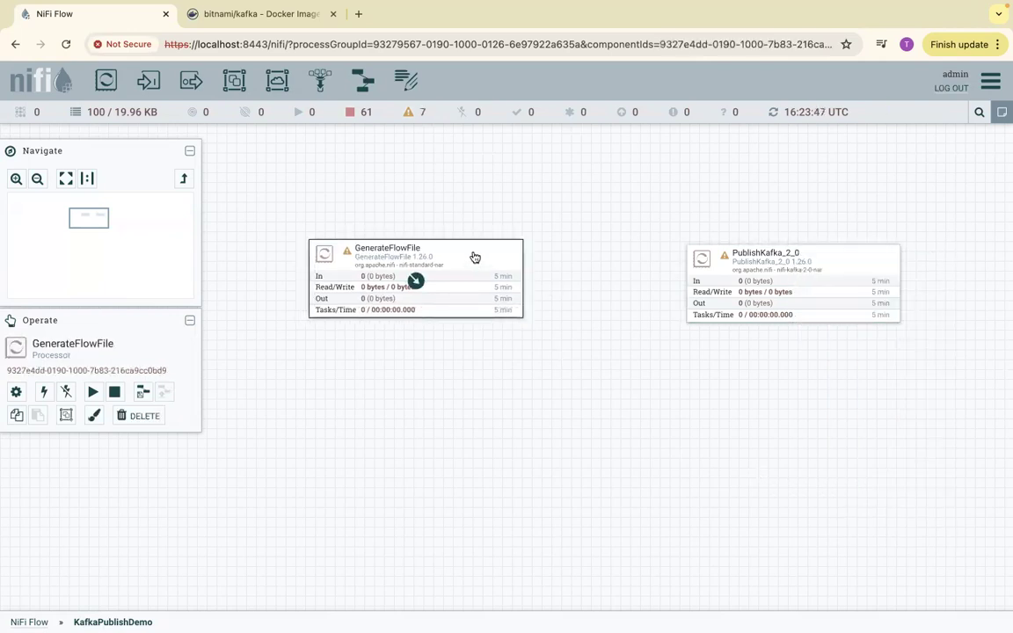
pyautogui.moveTo(415, 280); pyautogui.dragTo(749, 274)
pyautogui.click(735, 534)
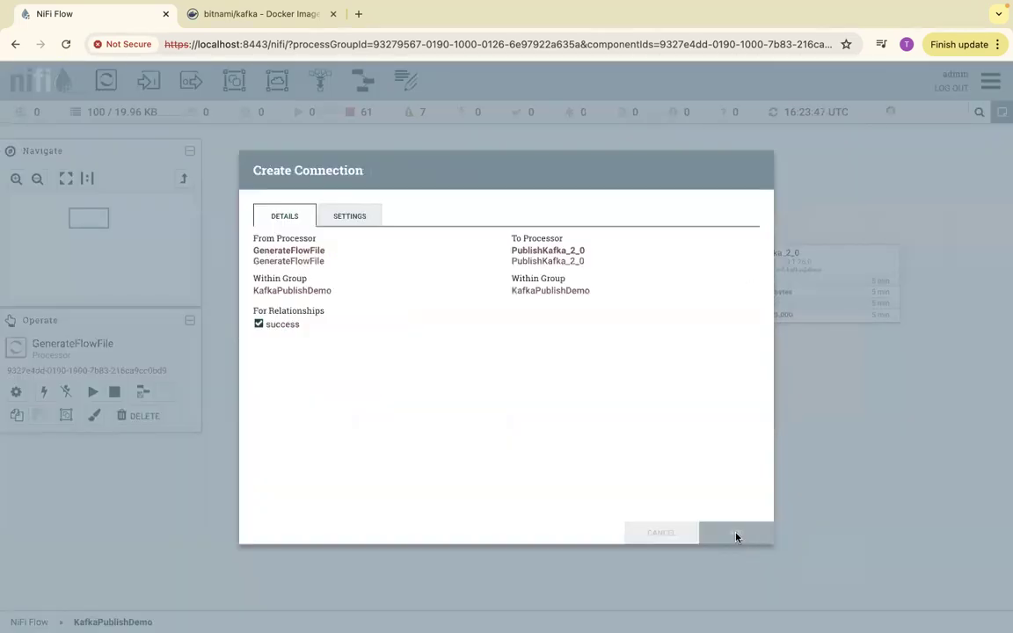
pyautogui.moveTo(447, 254); pyautogui.dragTo(417, 253)
pyautogui.moveTo(794, 254); pyautogui.dragTo(769, 257)
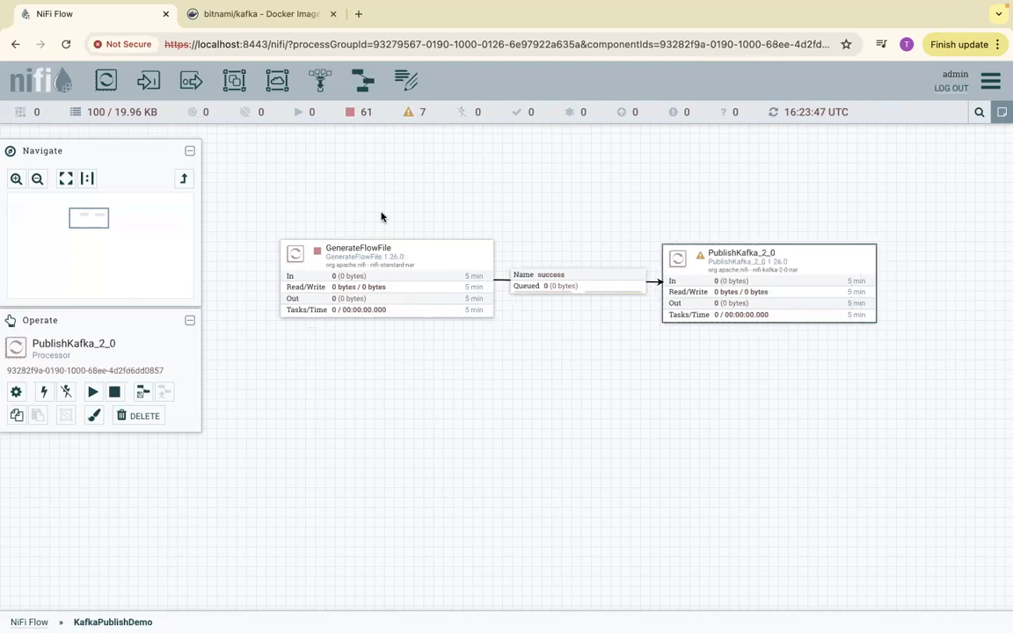
# - Configure the GenerateFlowFile processor with a File Size of 1B and apply the change
pyautogui.moveTo(373, 256)
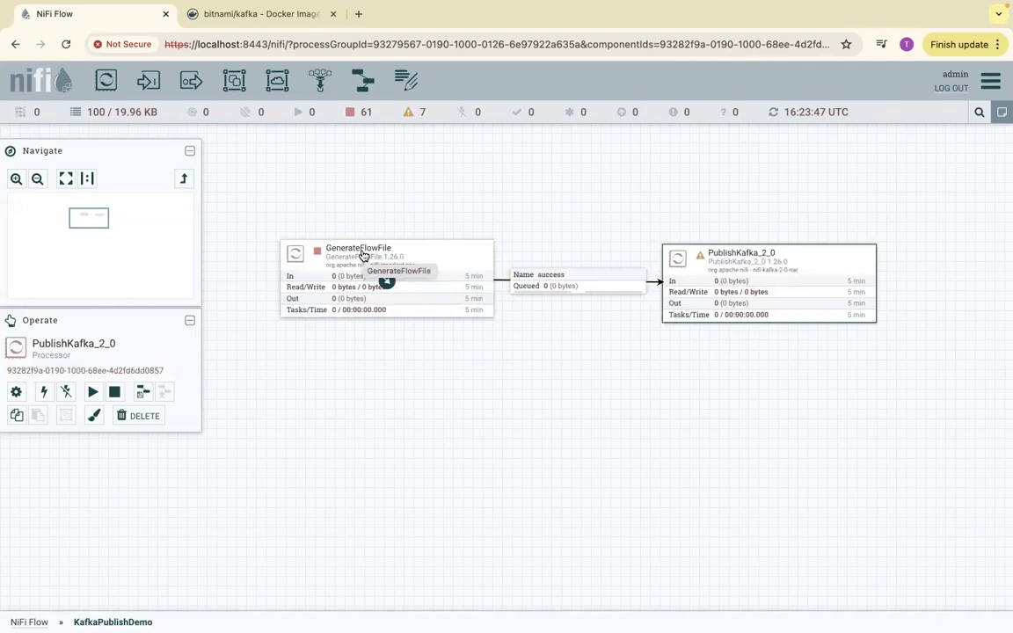
pyautogui.rightClick(364, 255)
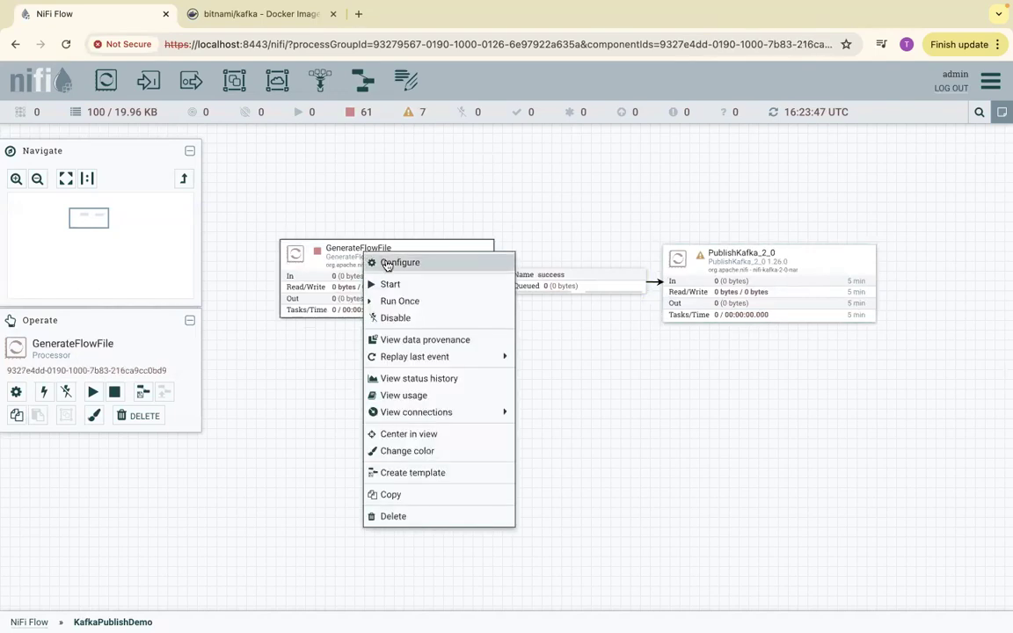
pyautogui.click(387, 263)
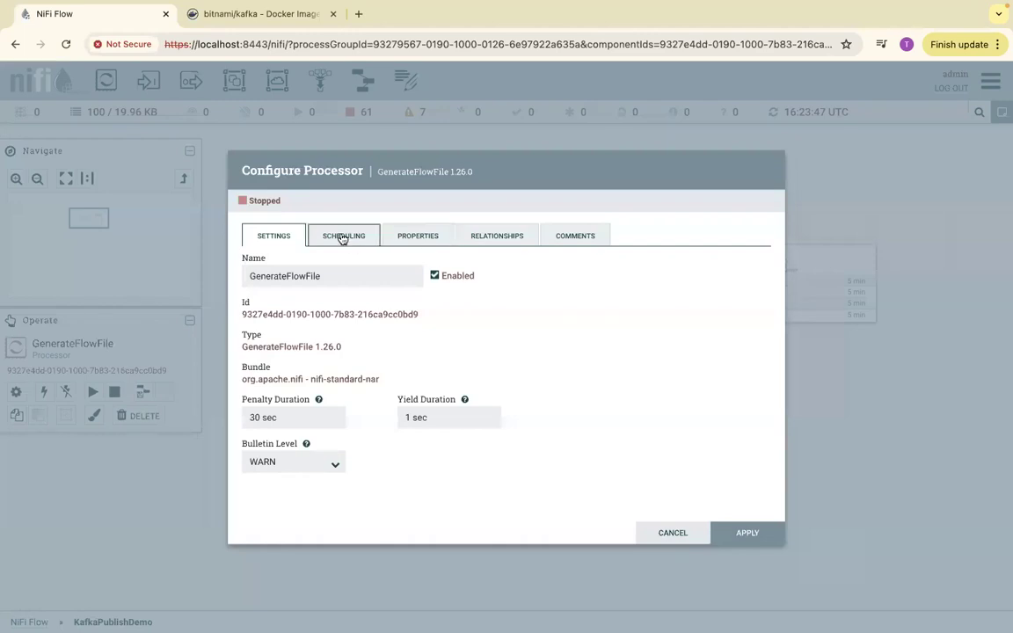
pyautogui.click(343, 237)
pyautogui.click(398, 236)
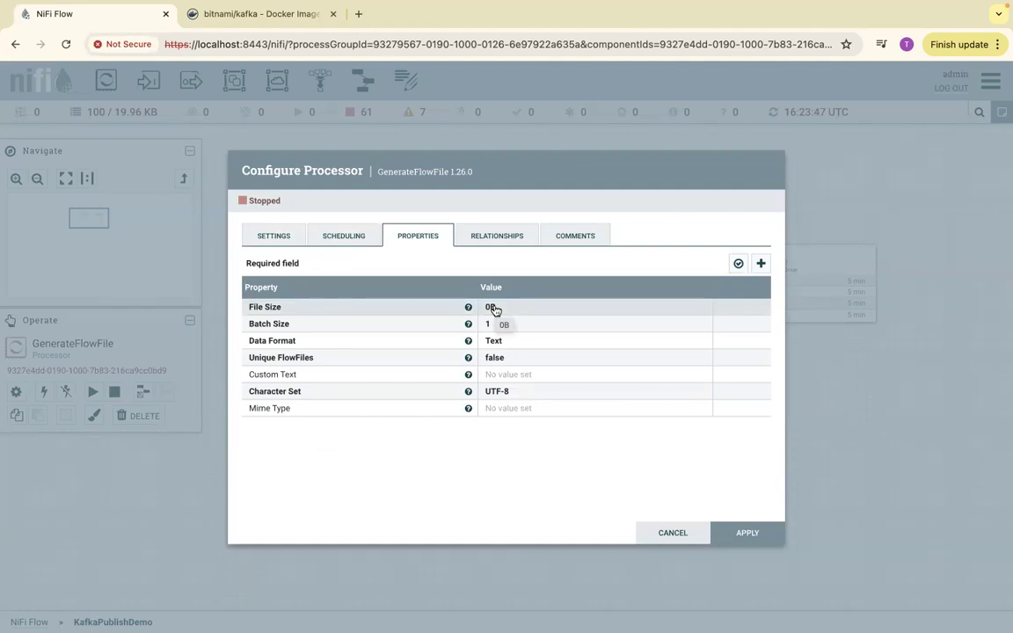
pyautogui.click(489, 308)
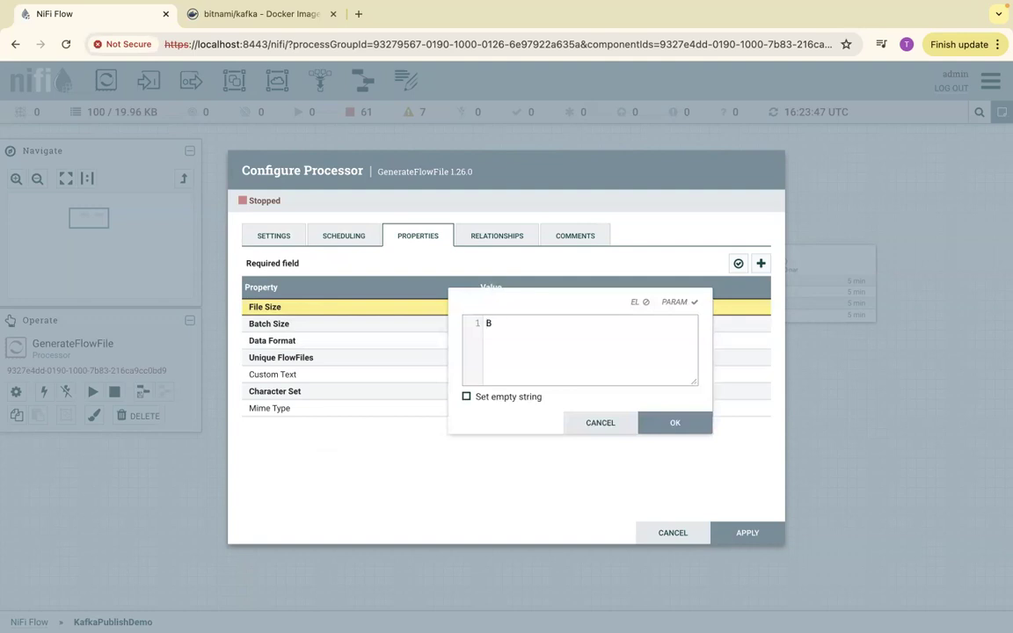
pyautogui.click(661, 421)
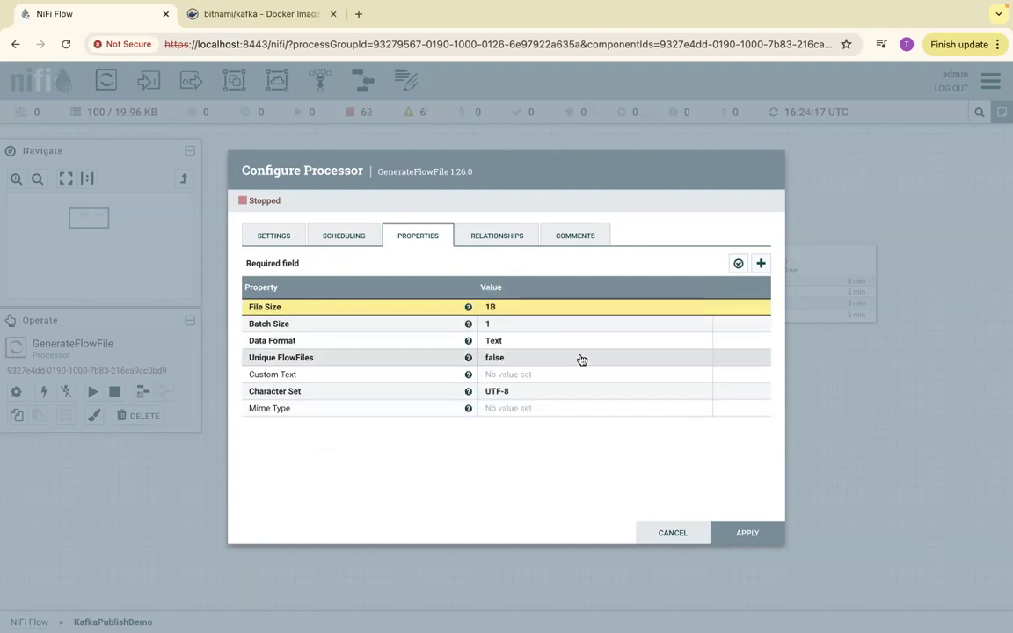
pyautogui.click(745, 533)
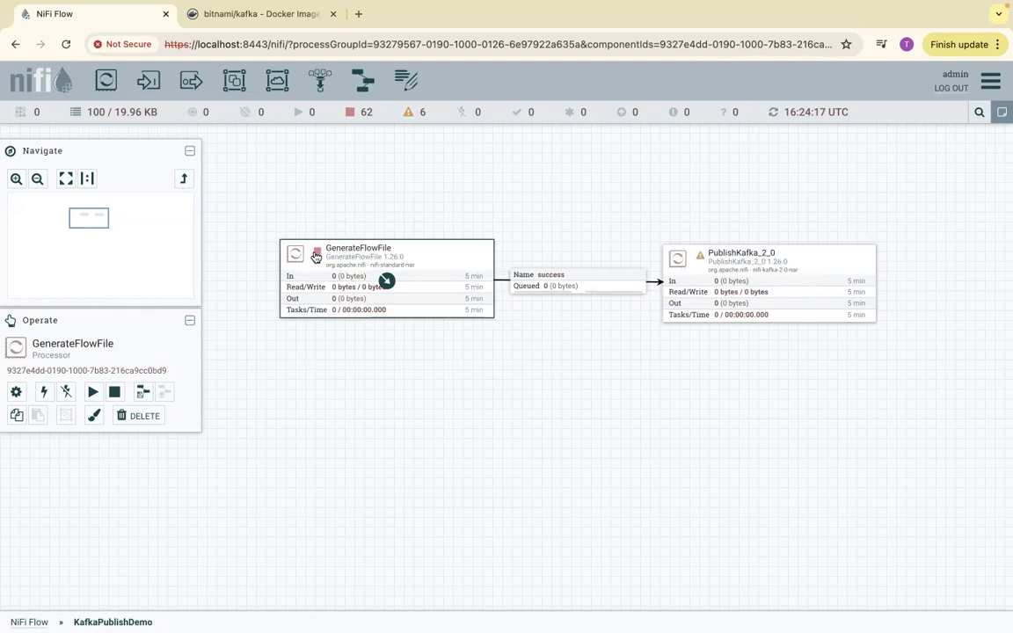
# - Check the validation errors on the PublishKafka_2_0 processor
pyautogui.moveTo(701, 260)
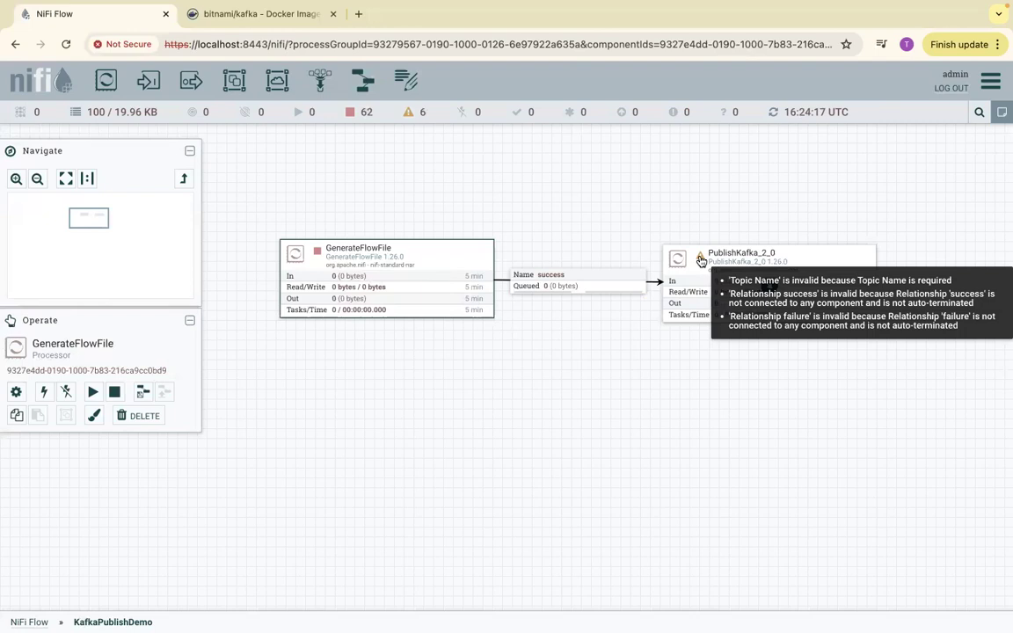
# - Add two funnels to the right of PublishKafka_2_0, one higher and one lower than the processor
pyautogui.moveTo(319, 80); pyautogui.dragTo(932, 190)
pyautogui.moveTo(316, 80); pyautogui.dragTo(965, 361)
pyautogui.moveTo(935, 180); pyautogui.dragTo(966, 164)
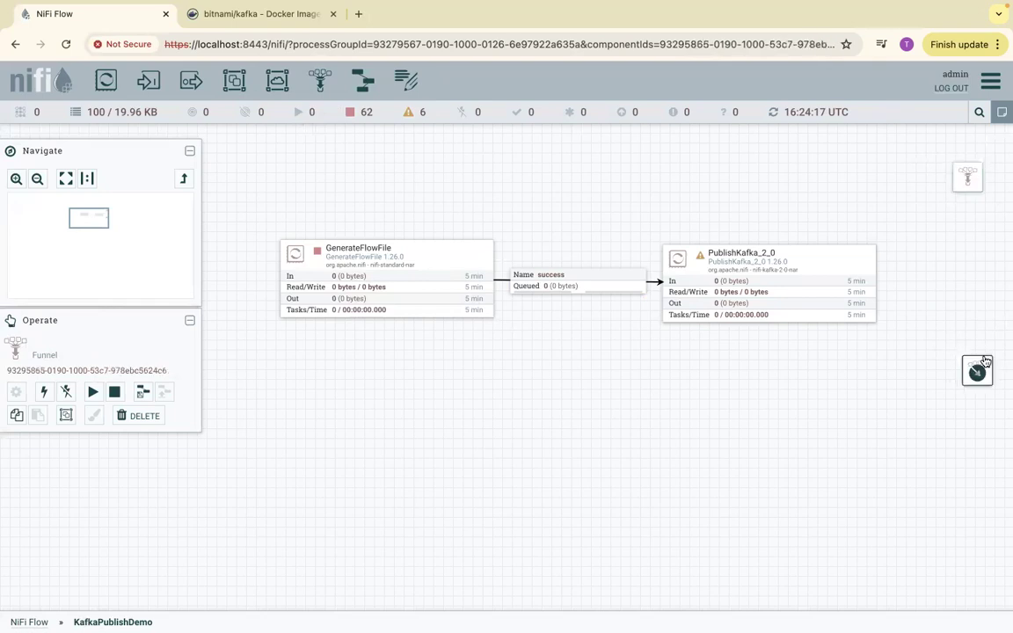
# - Connect PublishKafka_2_0 to the upper funnel through the success relationship and to the lower funnel through the failure relationship
pyautogui.moveTo(771, 285); pyautogui.dragTo(968, 177)
pyautogui.click(259, 340)
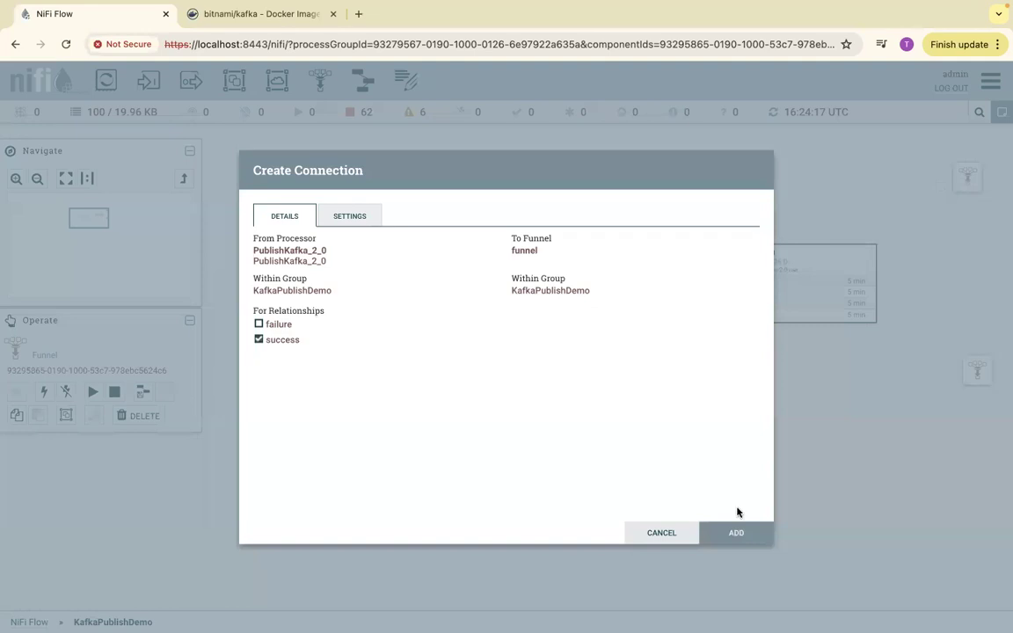
pyautogui.click(735, 533)
pyautogui.moveTo(771, 285); pyautogui.dragTo(974, 367)
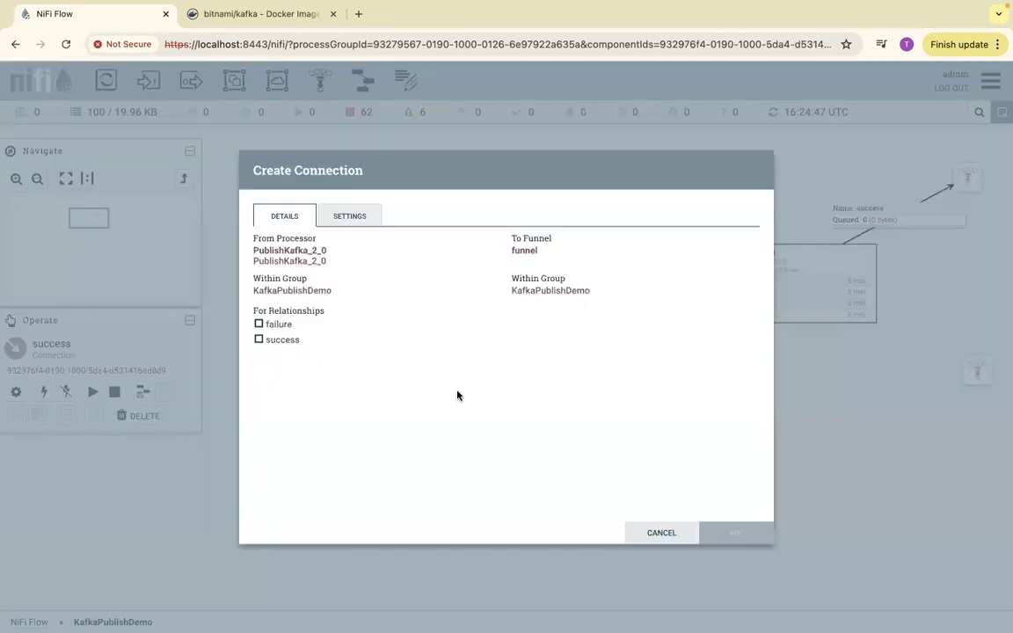
pyautogui.click(258, 325)
pyautogui.click(735, 533)
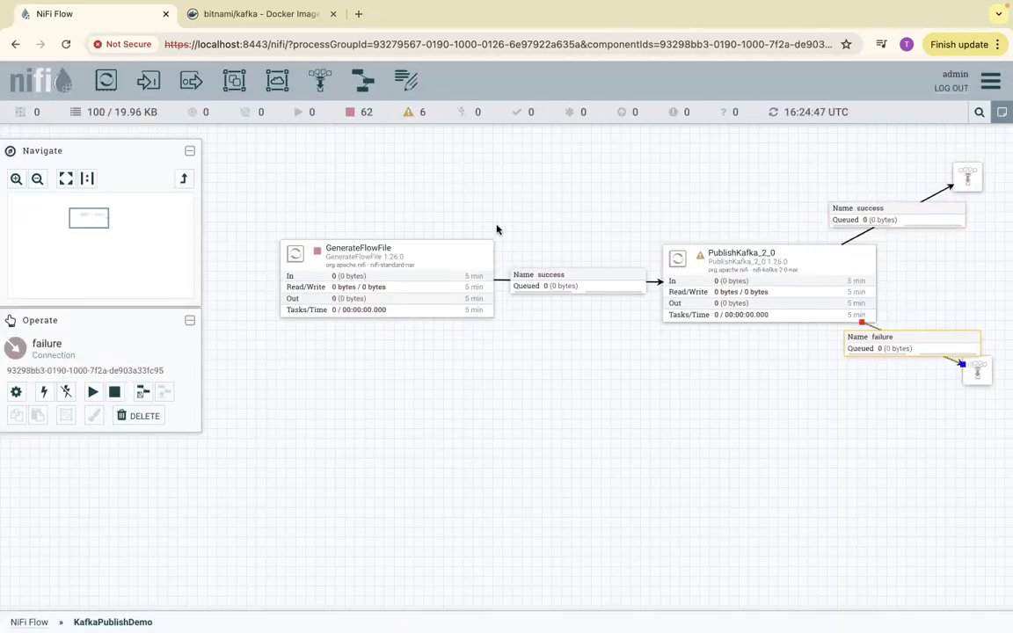
# - Configure PublishKafka_2_0 with the Topic Name sample, keep localhost:9092 as Kafka Brokers, and apply the changes
pyautogui.rightClick(728, 261)
pyautogui.click(748, 264)
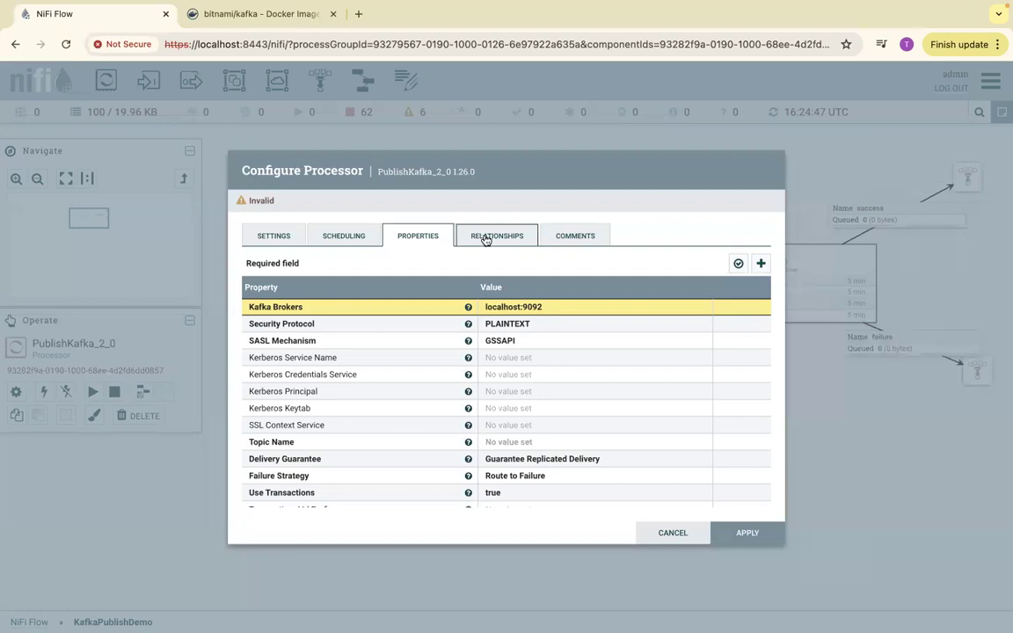
pyautogui.click(502, 307)
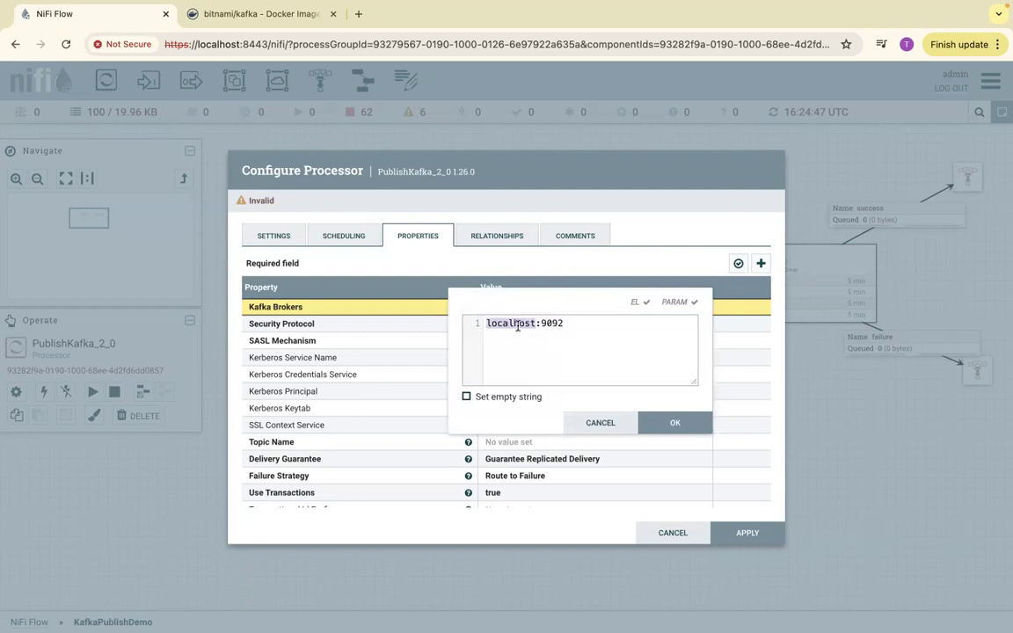
pyautogui.click(663, 426)
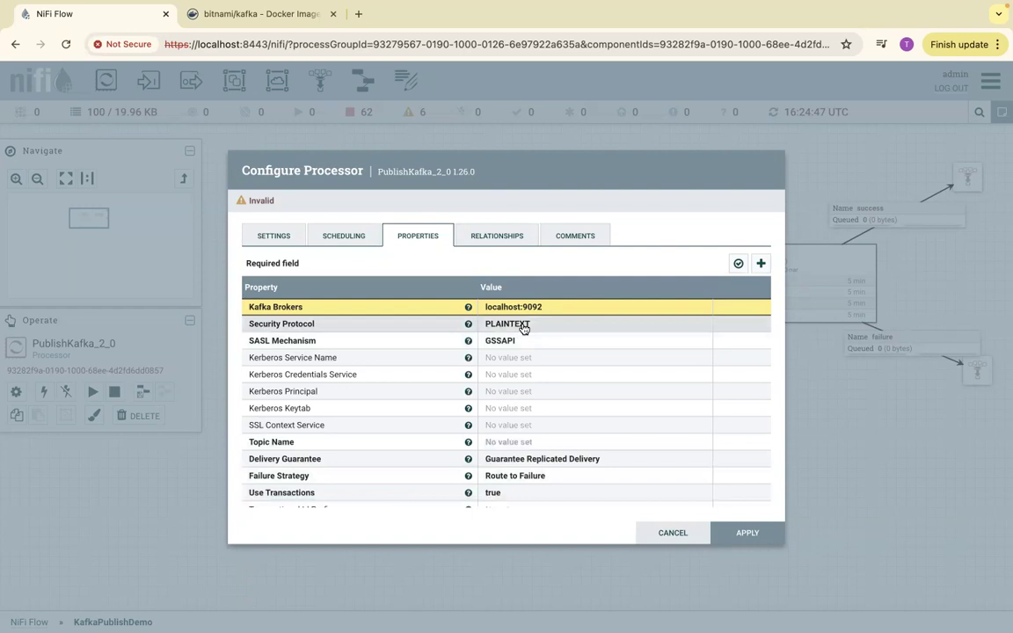
pyautogui.scroll(-2, 525, 387)
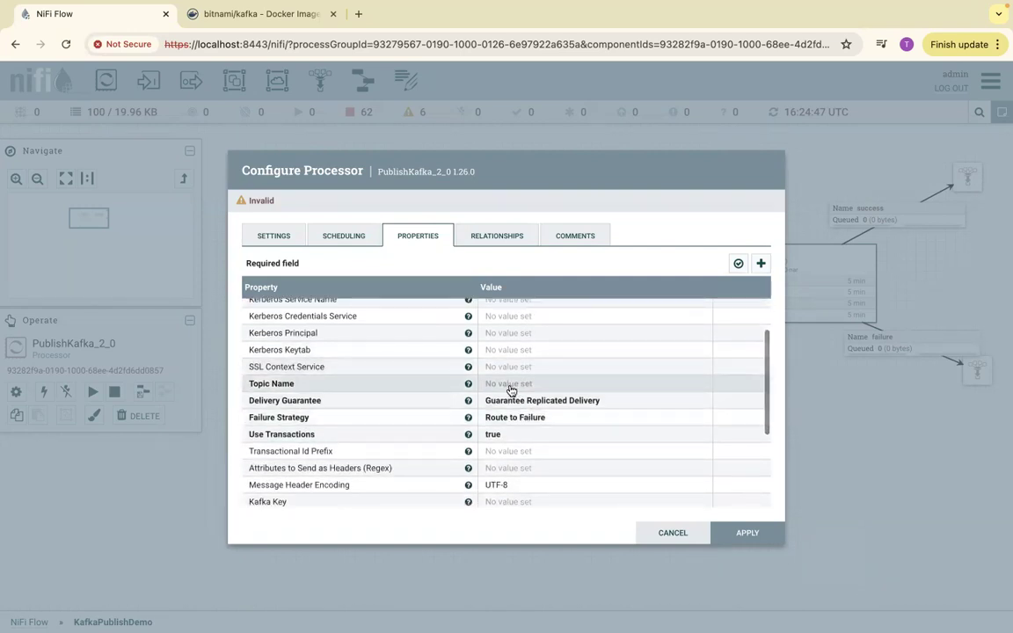
pyautogui.click(511, 385)
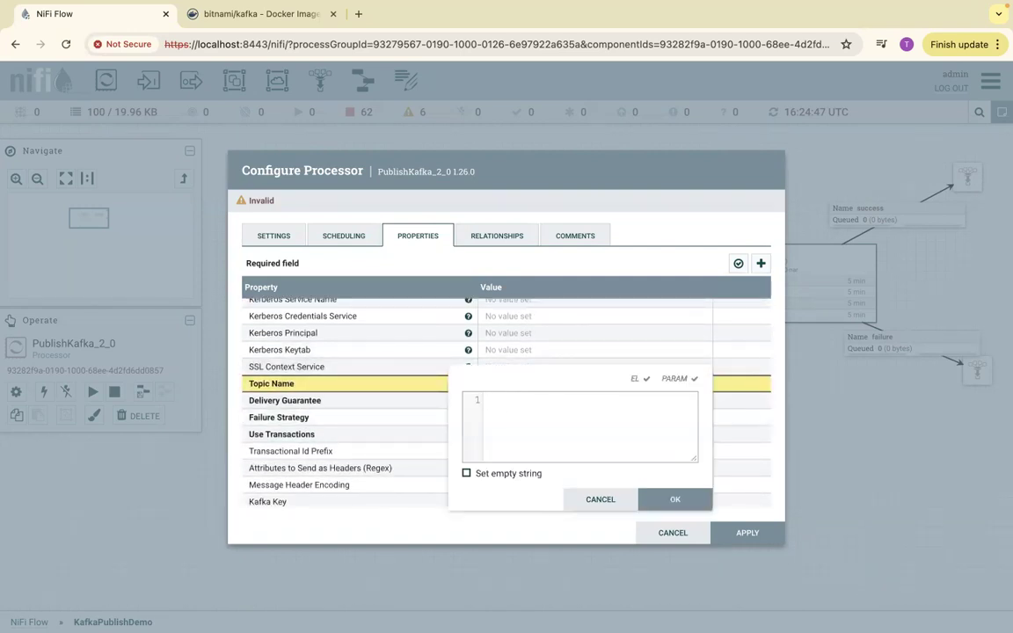
pyautogui.click(674, 500)
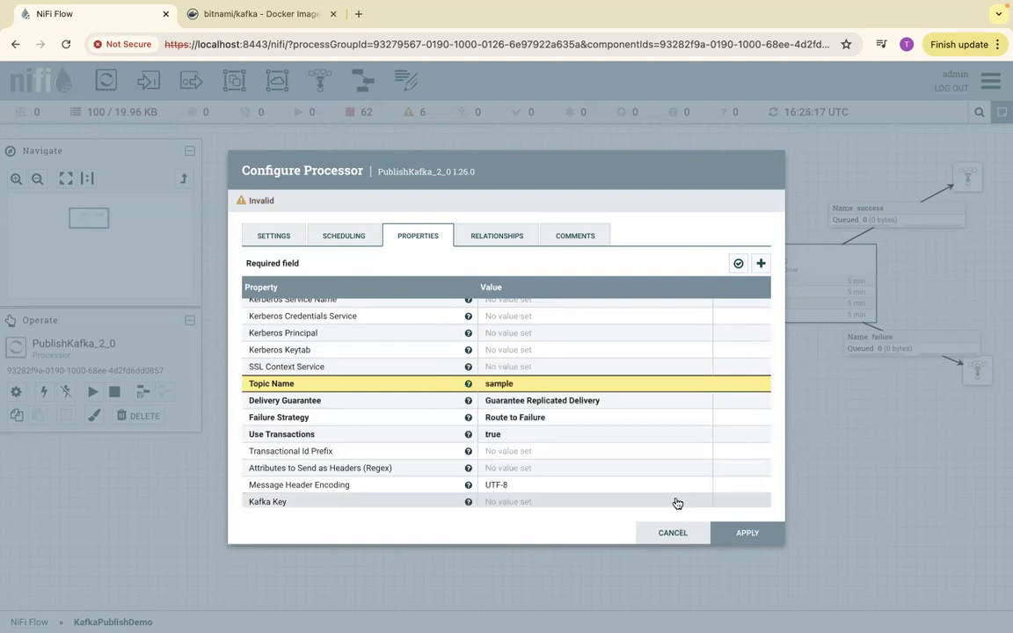
pyautogui.click(766, 538)
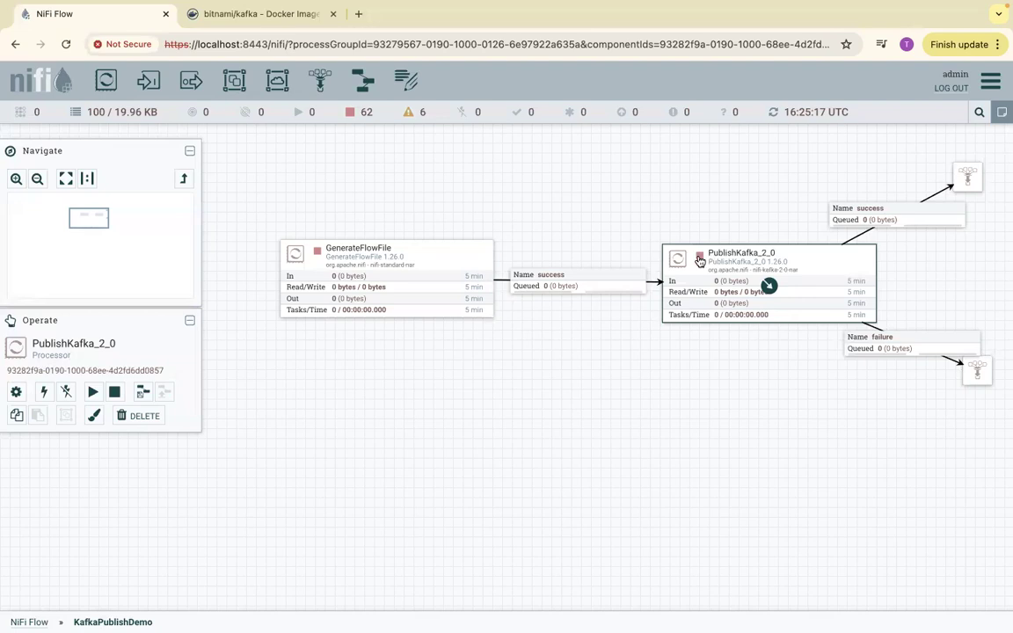
# - Run the GenerateFlowFile processor once and refresh the canvas
pyautogui.rightClick(456, 255)
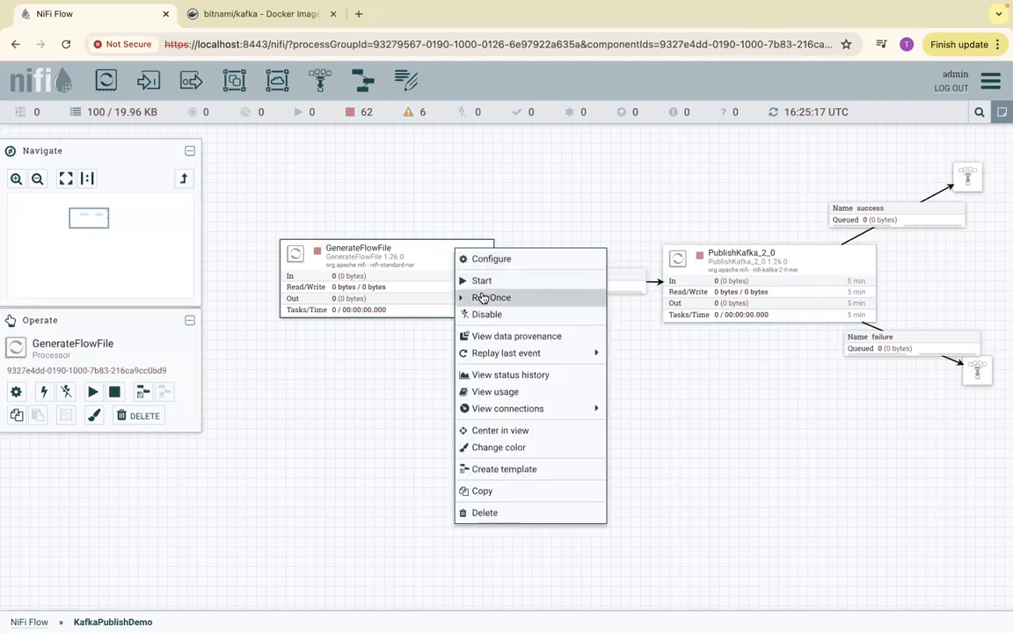
pyautogui.click(483, 300)
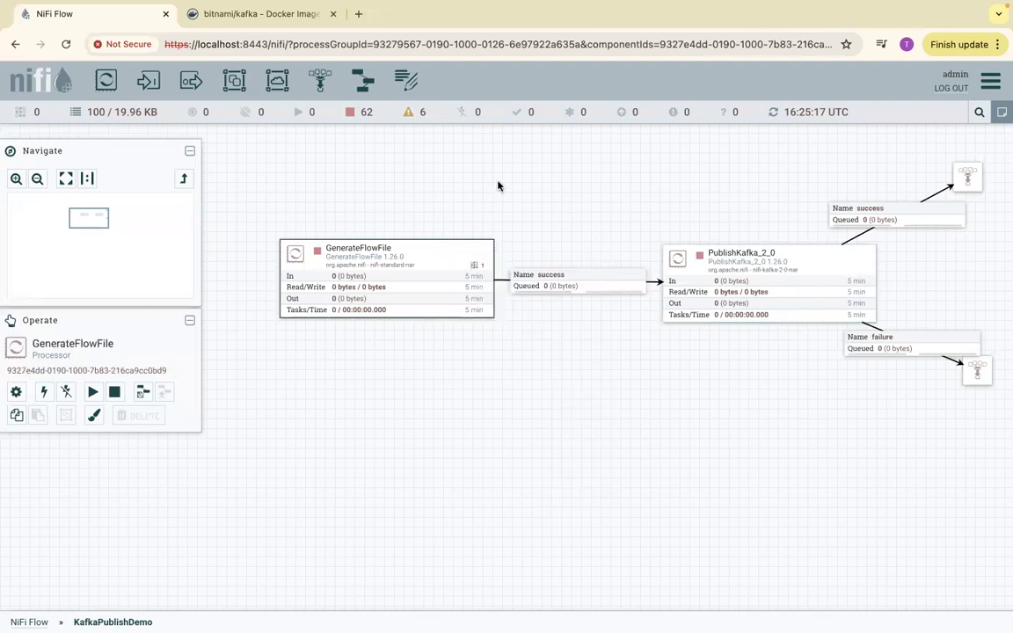
pyautogui.rightClick(498, 186)
pyautogui.click(516, 194)
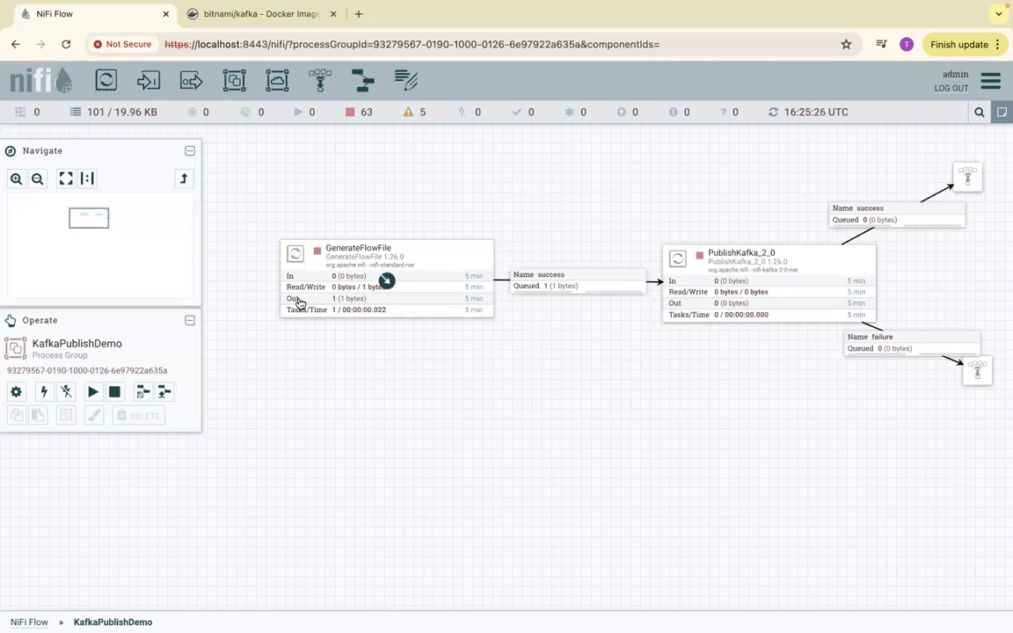
# - Run the PublishKafka_2_0 processor once and refresh the canvas repeatedly until the run ends
pyautogui.rightClick(721, 262)
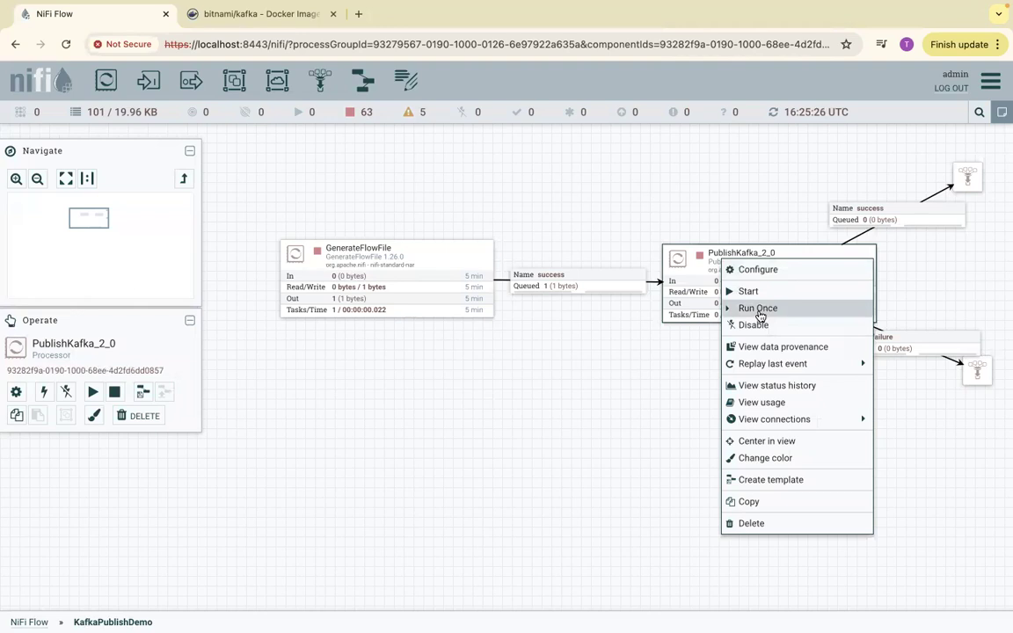
pyautogui.click(762, 309)
pyautogui.rightClick(715, 210)
pyautogui.click(736, 220)
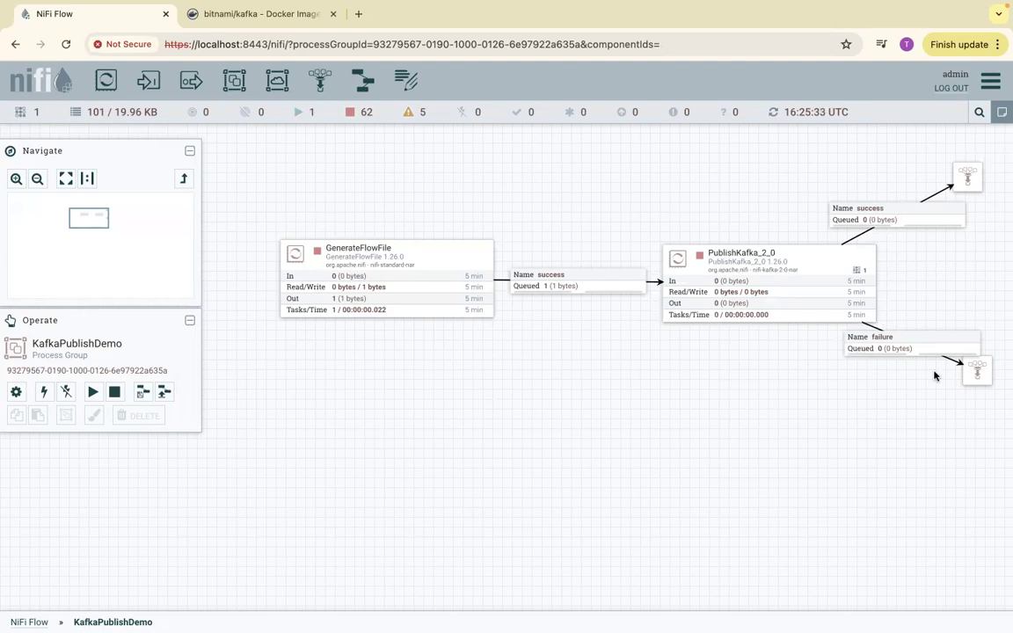
pyautogui.rightClick(714, 194)
pyautogui.click(733, 203)
pyautogui.rightClick(661, 167)
pyautogui.click(681, 179)
pyautogui.rightClick(573, 191)
pyautogui.click(588, 194)
pyautogui.rightClick(588, 193)
pyautogui.click(607, 203)
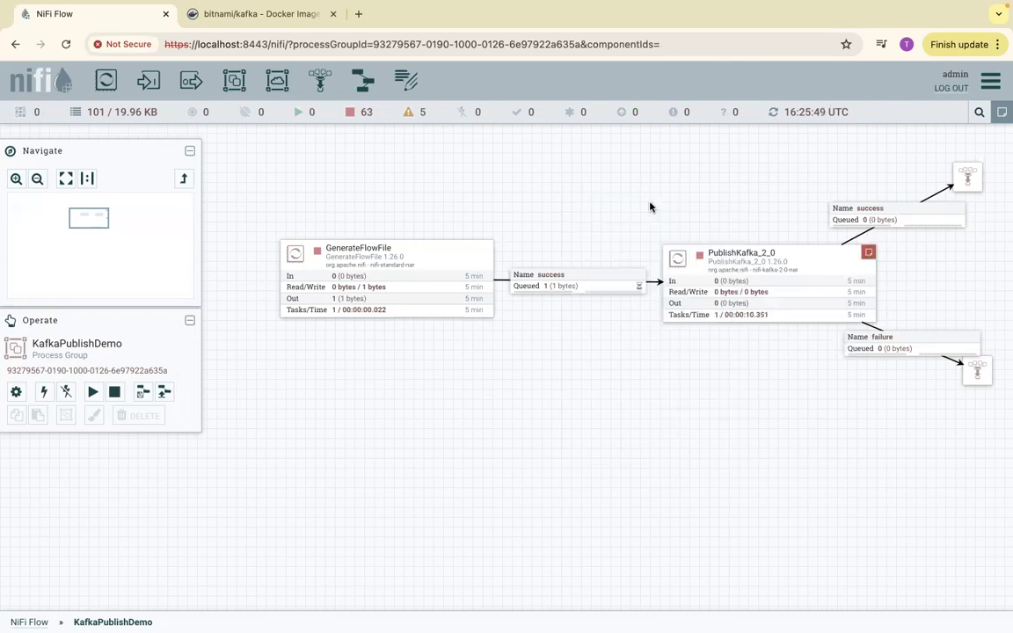
pyautogui.rightClick(688, 143)
pyautogui.click(708, 151)
# - Examine the PublishKafka_2_0 error message on the processor and in the Bulletin Board, then close the board
pyautogui.moveTo(869, 256)
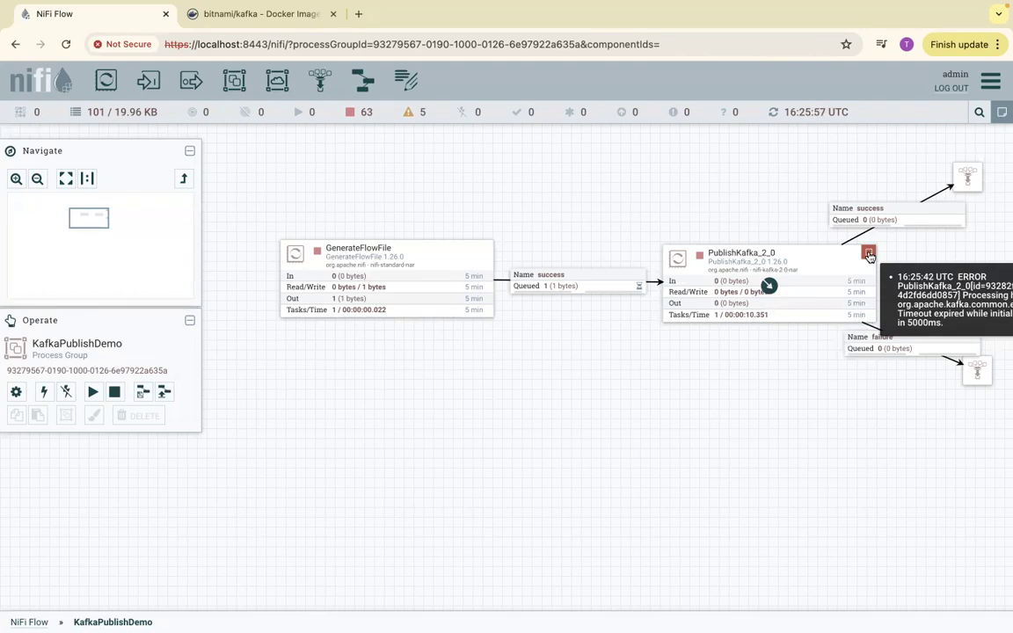
pyautogui.click(869, 256)
pyautogui.click(991, 81)
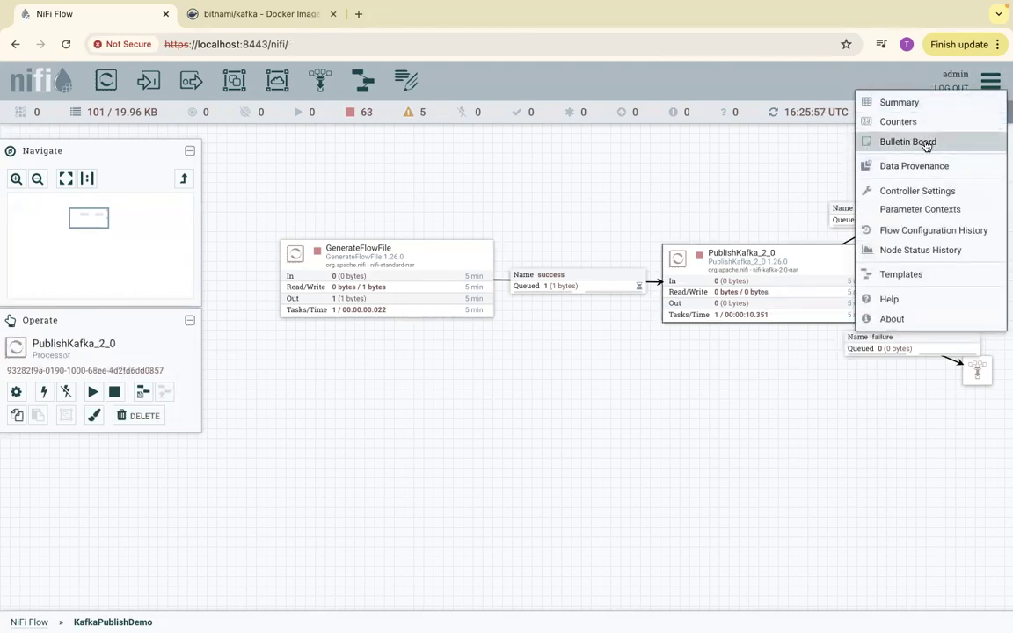
pyautogui.click(913, 141)
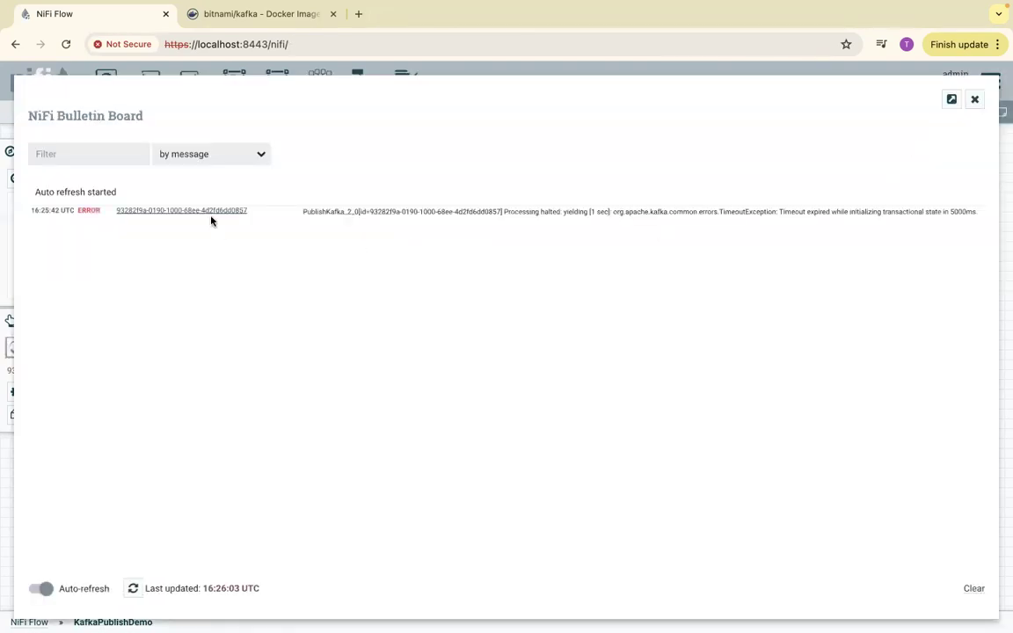
pyautogui.moveTo(552, 212); pyautogui.dragTo(576, 211)
pyautogui.moveTo(781, 212); pyautogui.dragTo(975, 214)
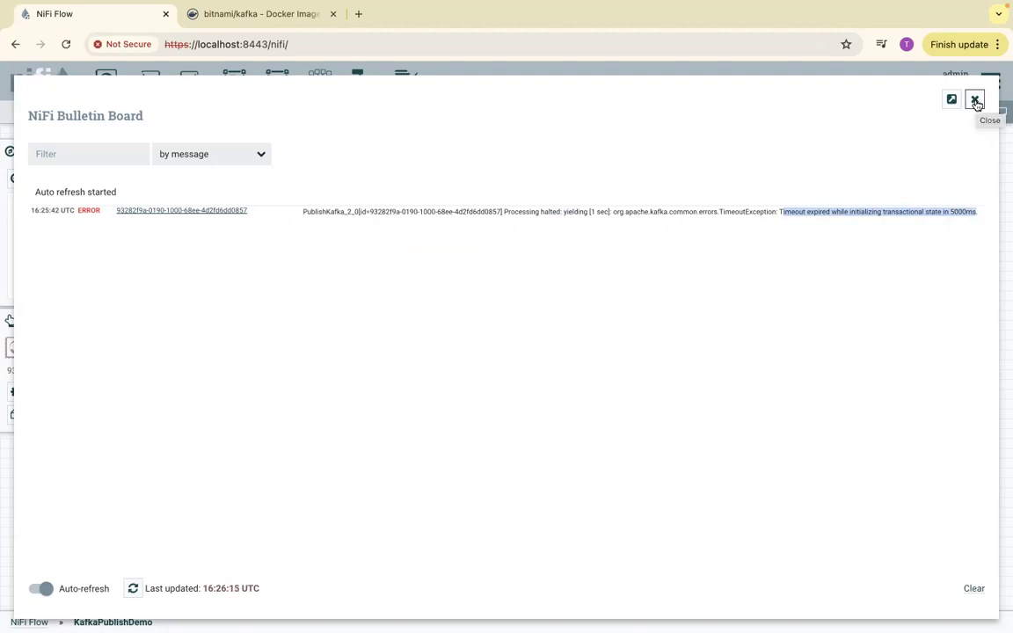
pyautogui.click(975, 100)
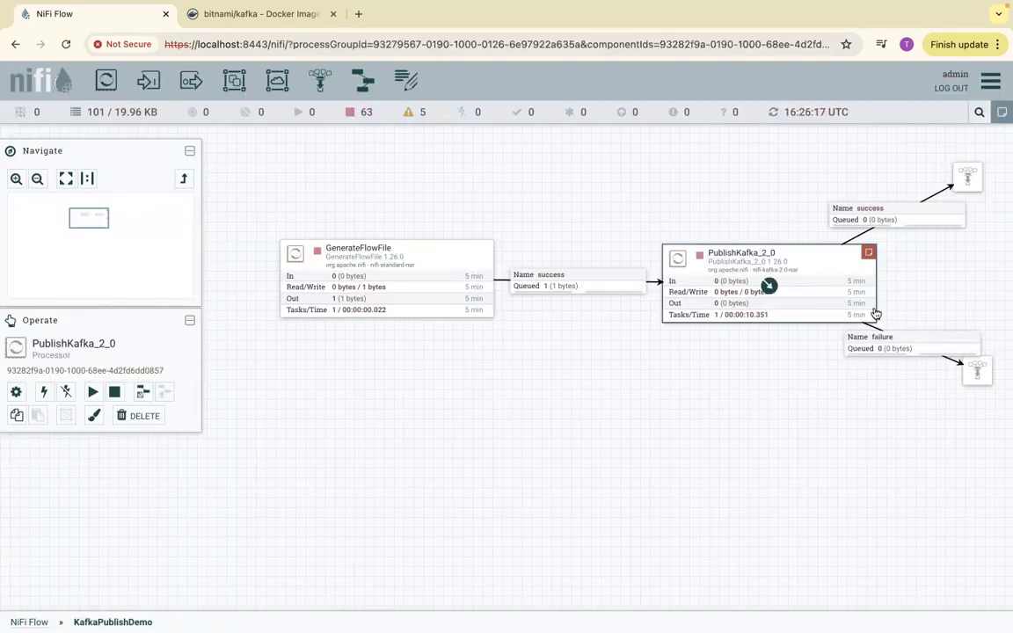
# - Recheck the PublishKafka_2_0 error and review the processor's Kafka Brokers property, leaving the configuration without changes
pyautogui.moveTo(868, 255)
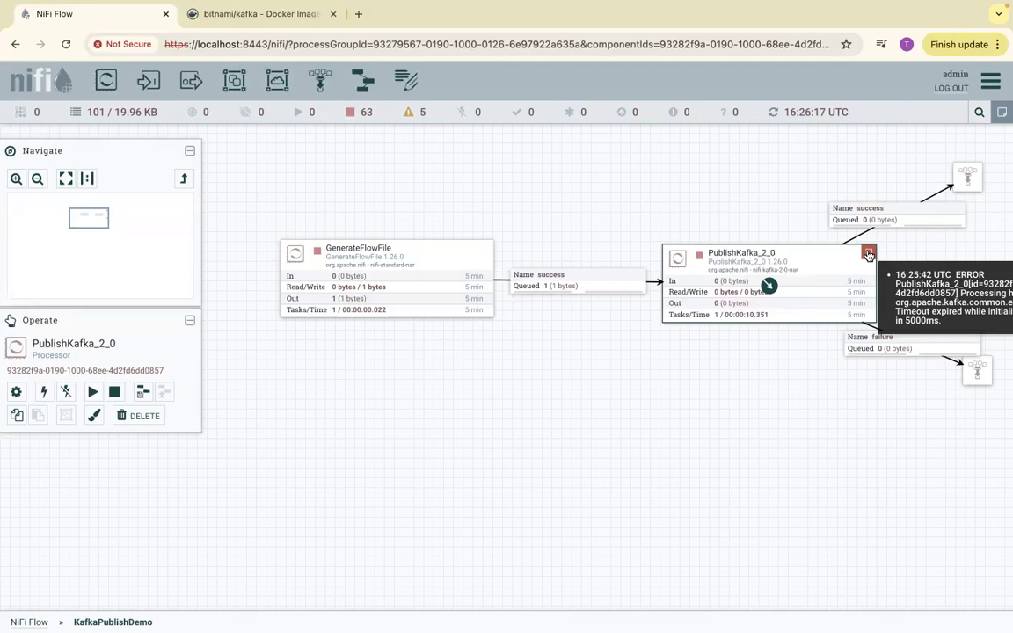
pyautogui.rightClick(770, 261)
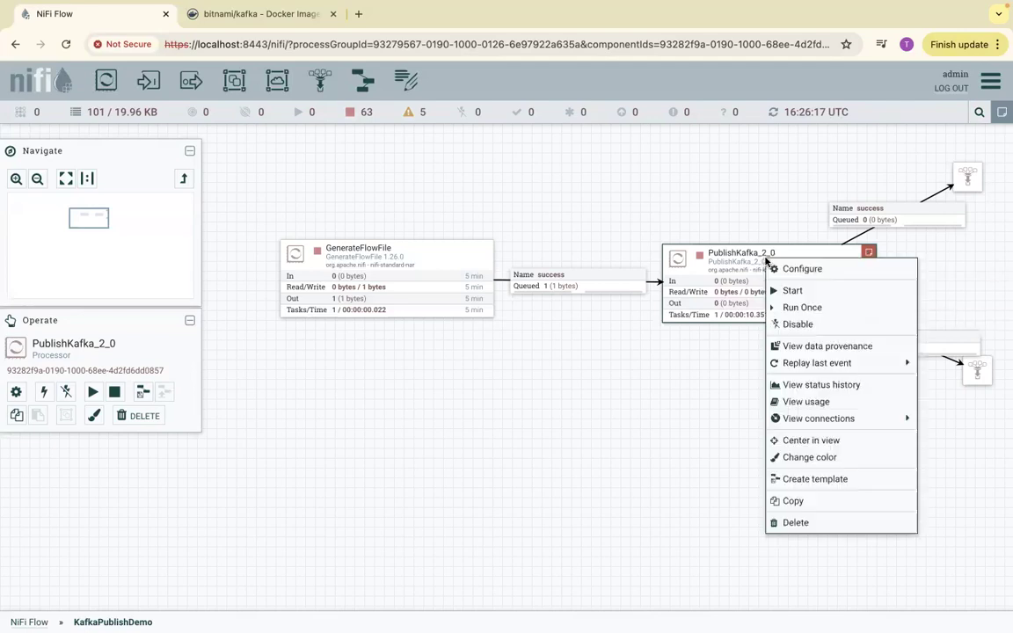
pyautogui.click(795, 276)
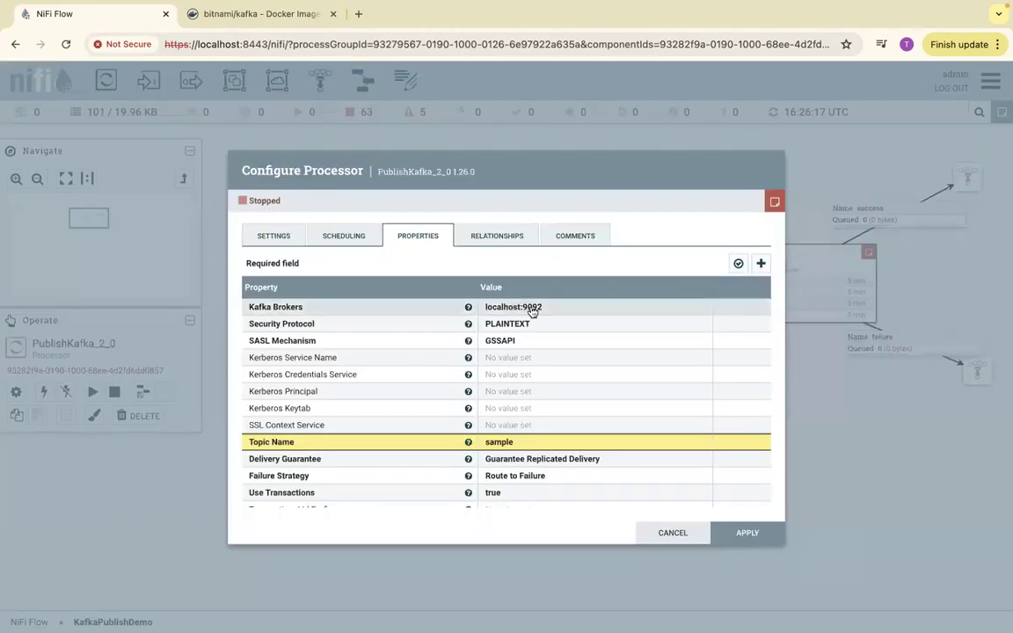
pyautogui.click(680, 533)
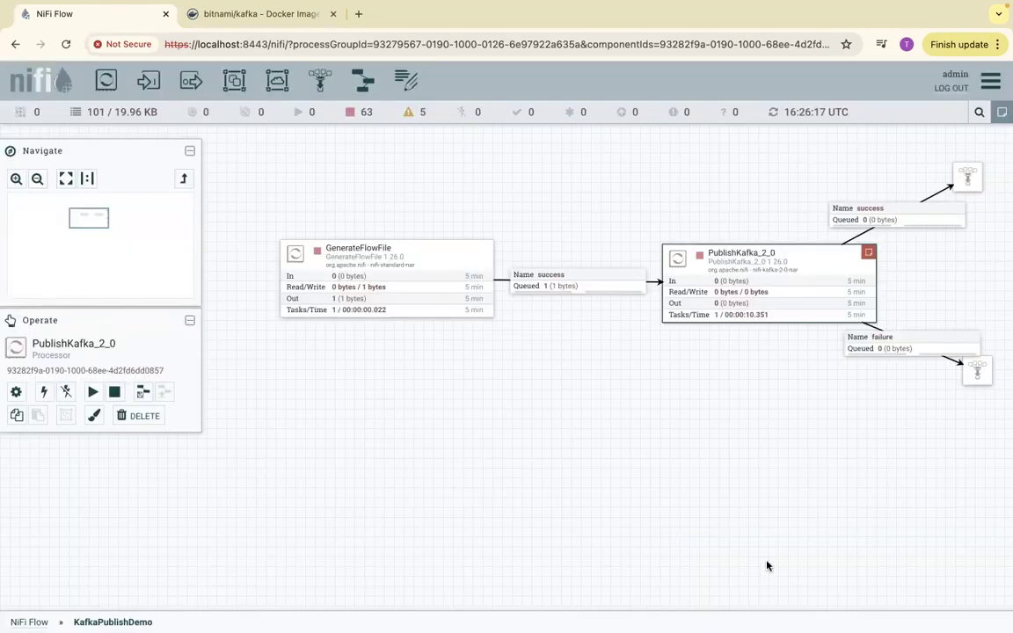
# - Review the bitnami/kafka Docker Hub page down to the command-line instructions for launching a Kafka server, and return to the NiFi flow
pyautogui.hotkey('ctrl', 'Right')
pyautogui.hotkey('ctrl', 'Left')
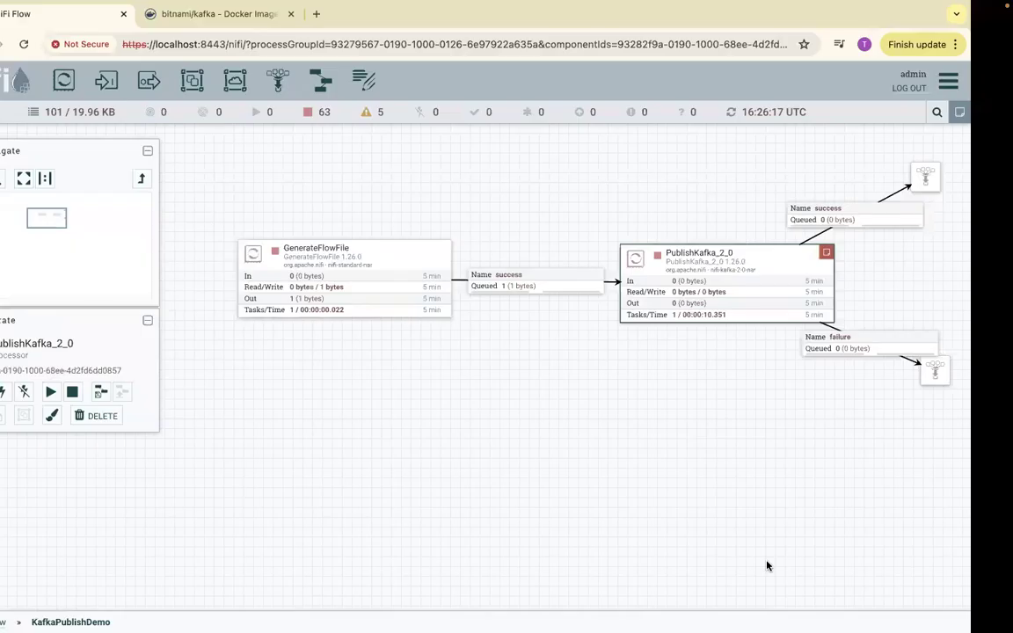
pyautogui.click(282, 14)
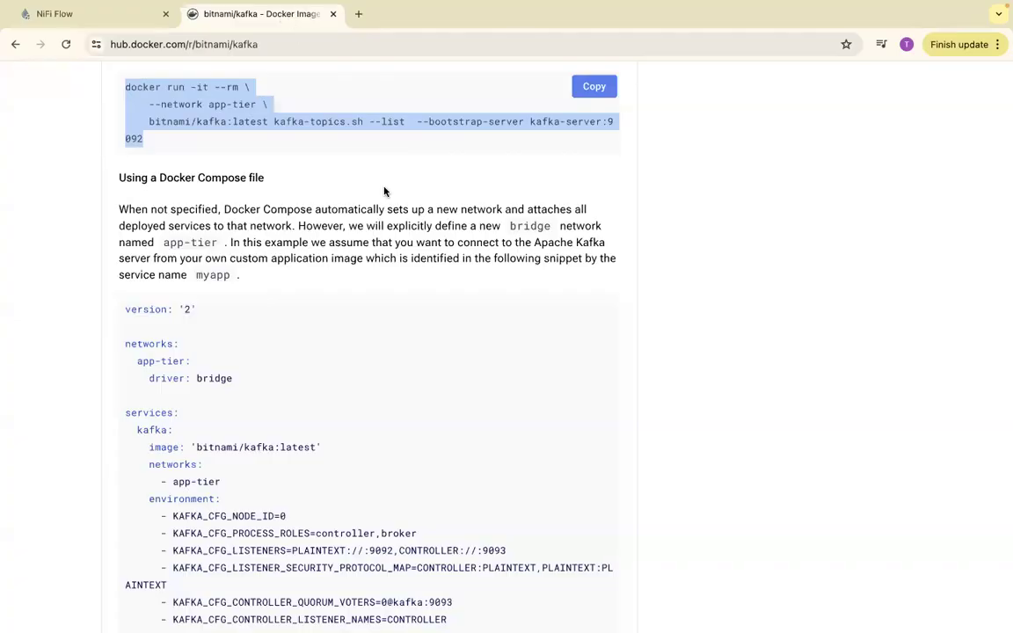
pyautogui.scroll(10, 352, 152)
pyautogui.scroll(15, 351, 151)
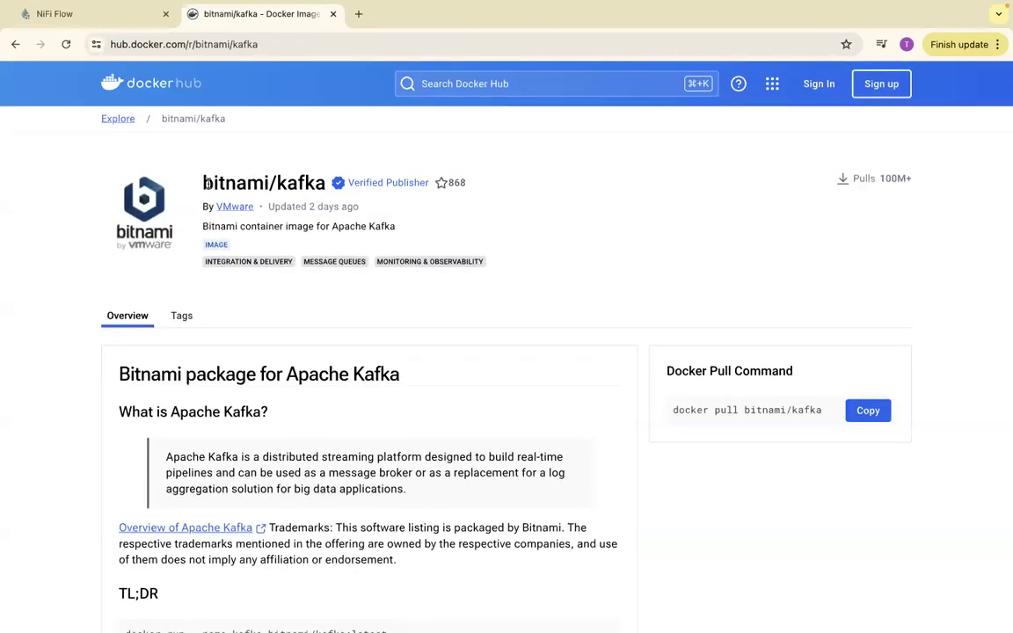
pyautogui.moveTo(204, 182); pyautogui.dragTo(334, 188)
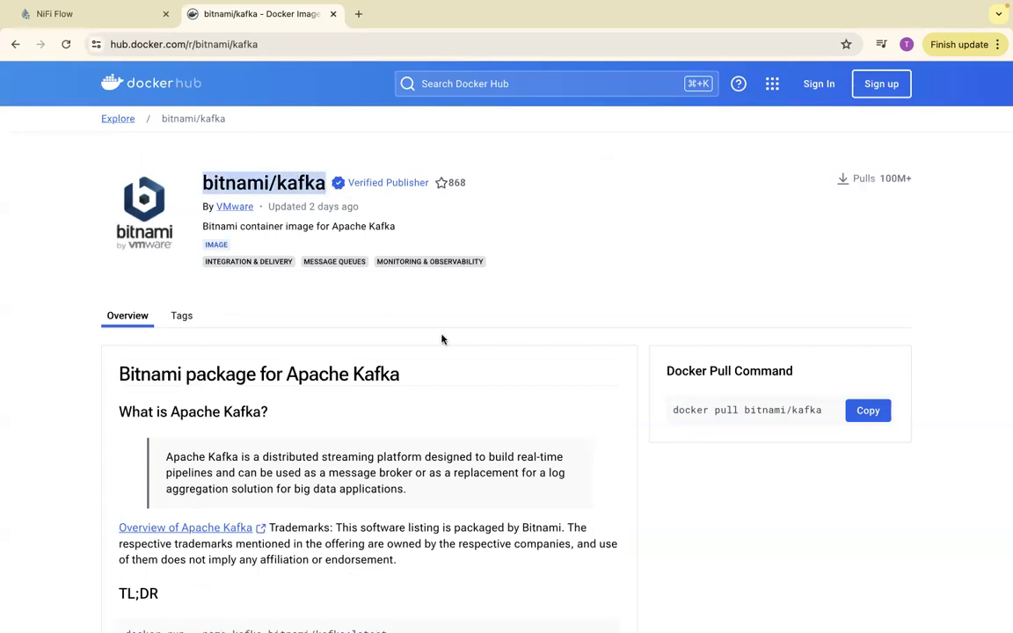
pyautogui.scroll(-20, 442, 340)
pyautogui.scroll(-7, 441, 340)
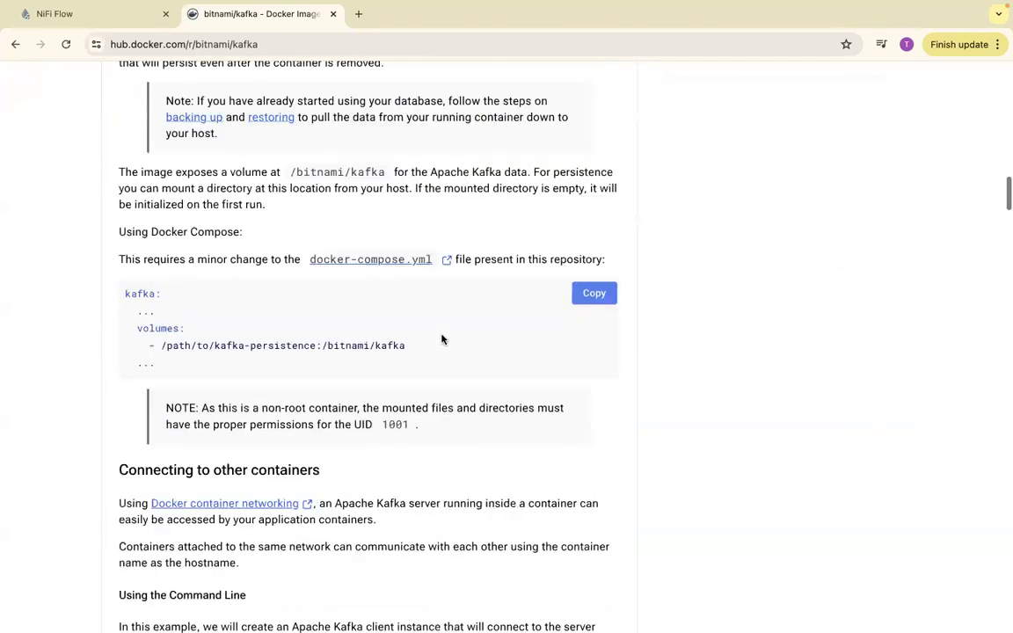
pyautogui.scroll(-2, 441, 339)
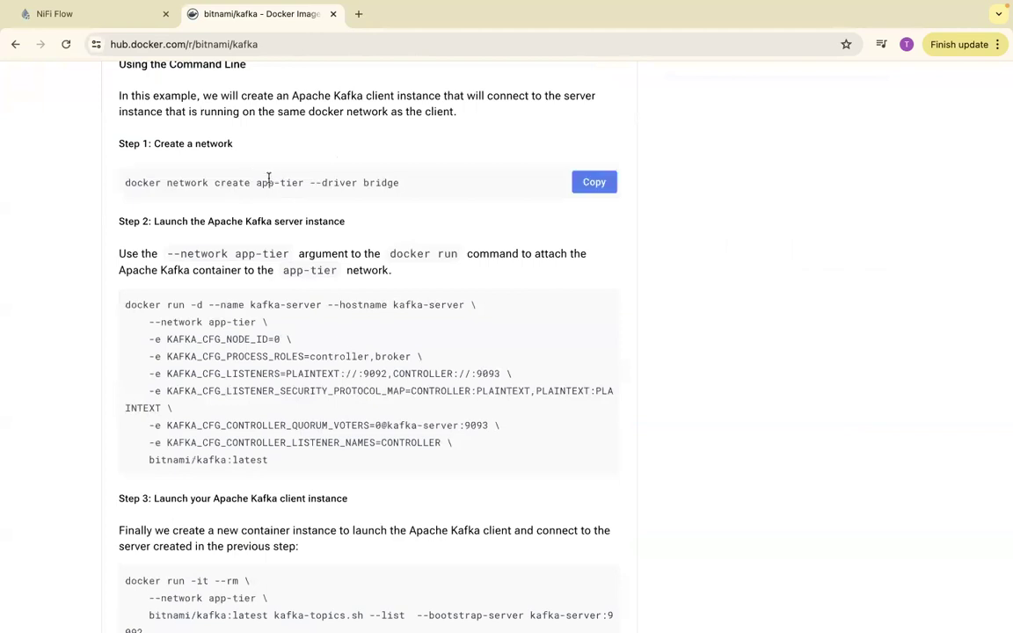
pyautogui.click(99, 17)
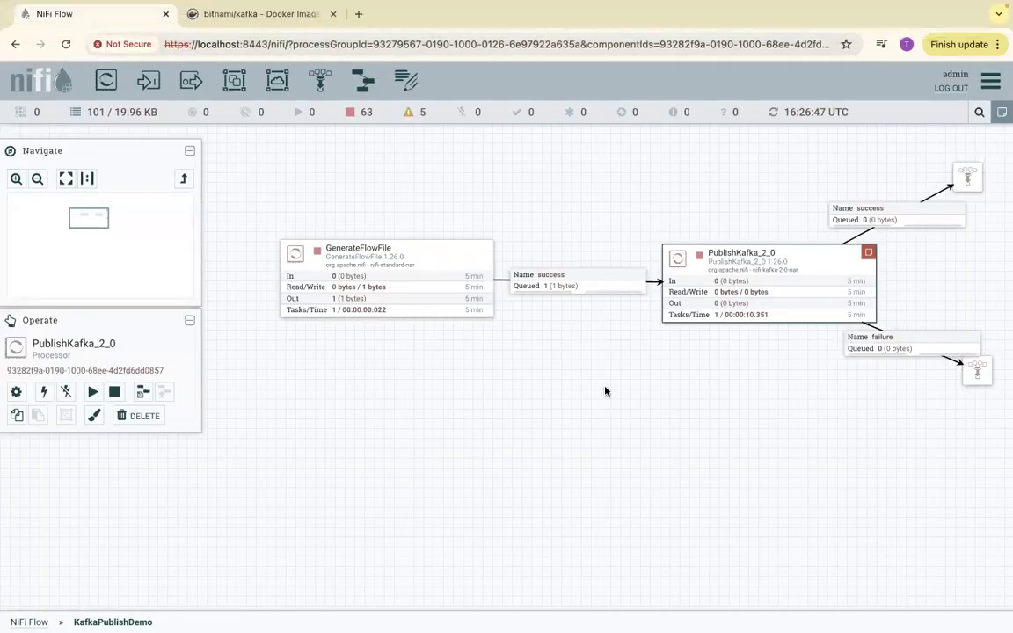
# - Switch to the terminal and review the names of the Docker containers in the existing docker ps -a listing
pyautogui.press('super+space')
pyautogui.write('ter')
pyautogui.press('Return')
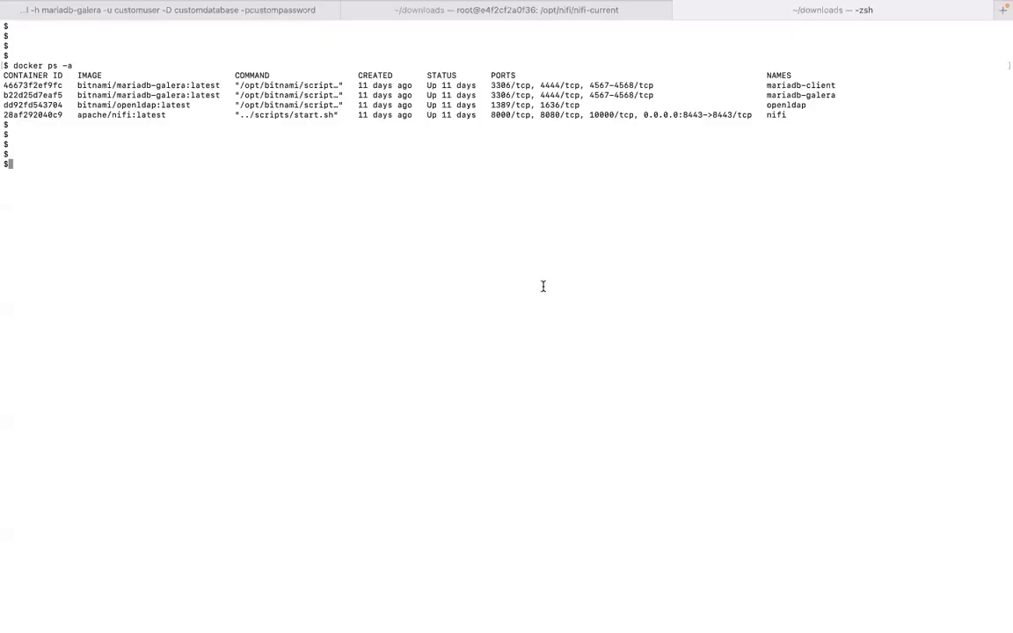
pyautogui.doubleClick(794, 85)
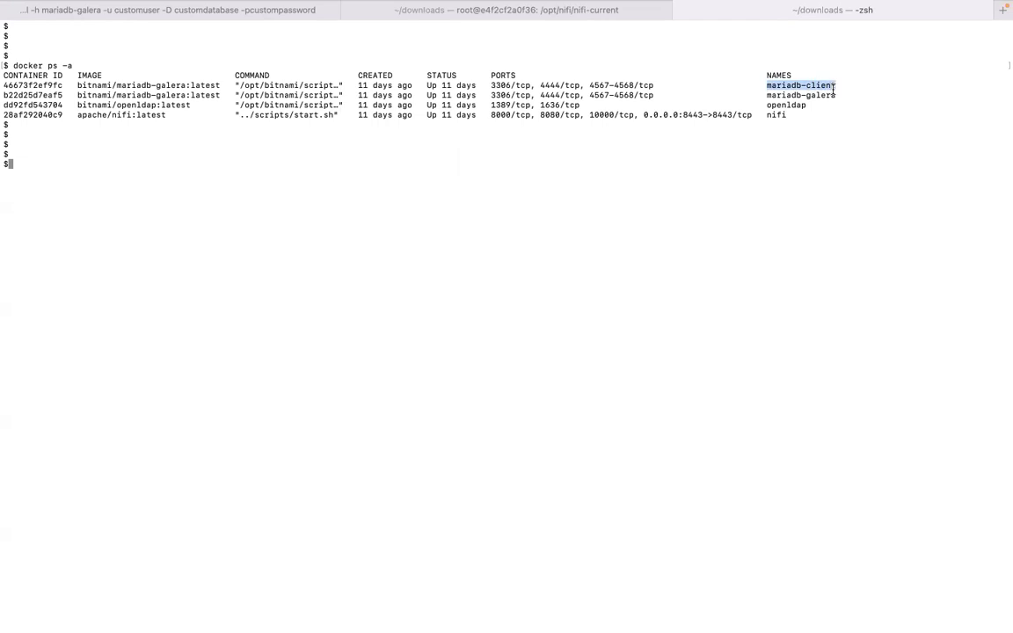
pyautogui.moveTo(767, 95); pyautogui.dragTo(826, 101)
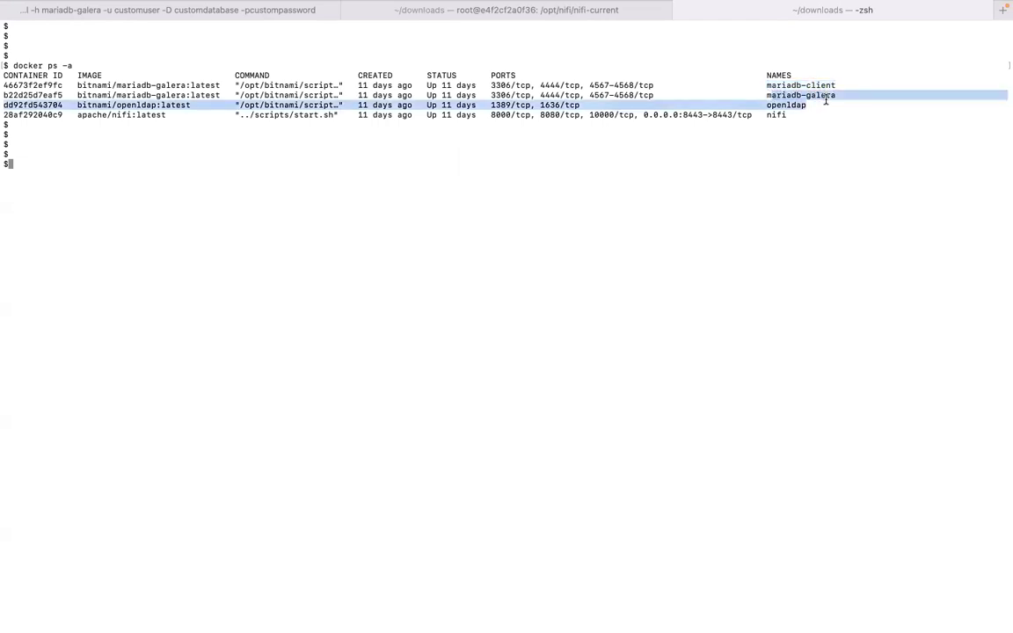
pyautogui.click(701, 102)
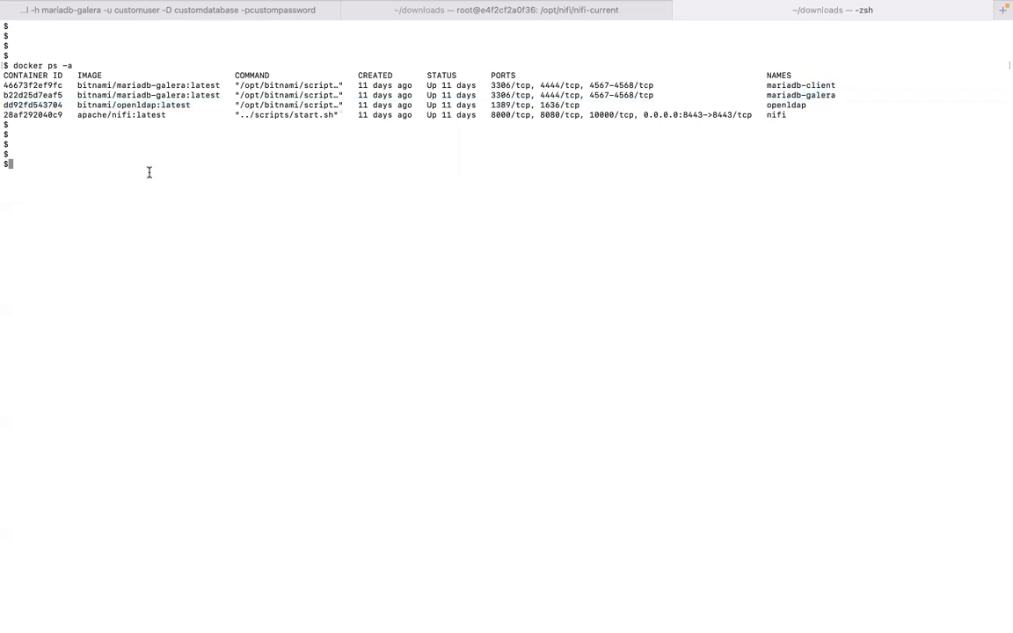
# - Switch to Atom and copy the kafka-server docker run command from Kafka-Docker, checking its --network app-tier option
pyautogui.press('super+space')
pyautogui.write('at')
pyautogui.press('Return')
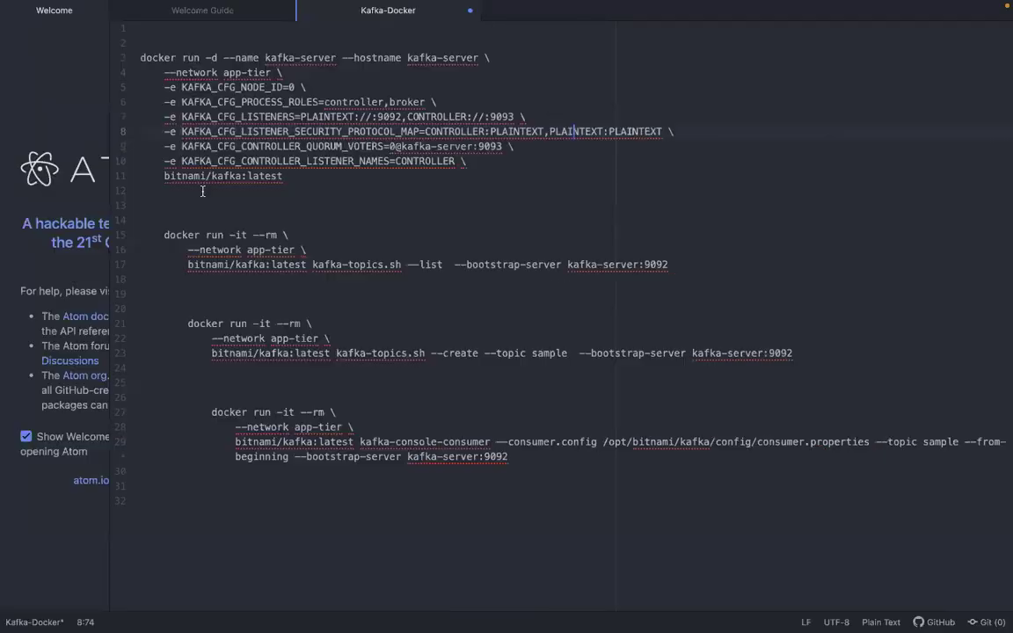
pyautogui.moveTo(138, 59); pyautogui.dragTo(292, 176)
pyautogui.press('super+c')
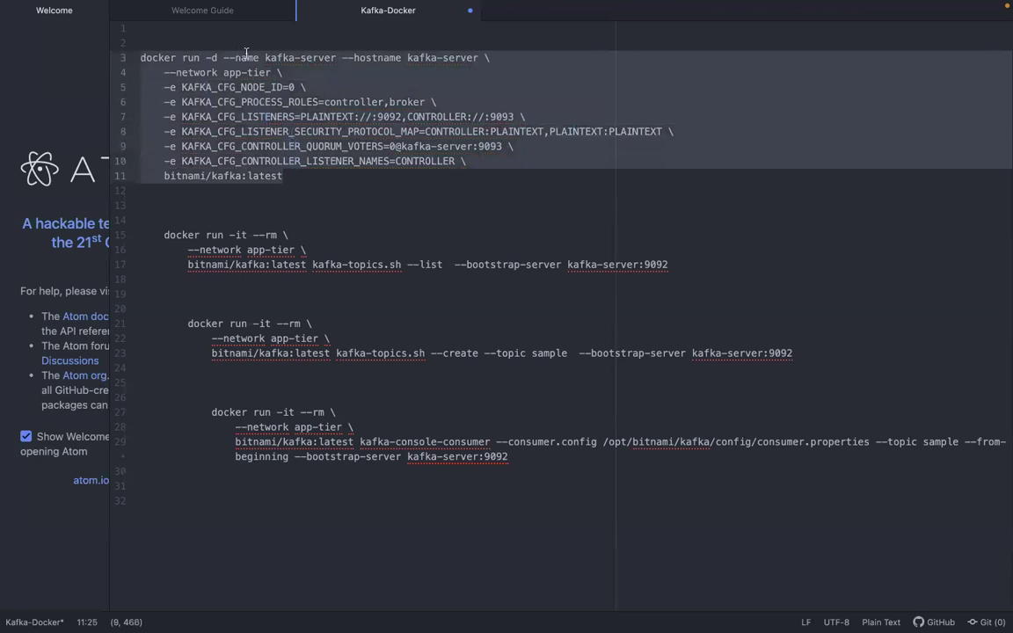
pyautogui.click(163, 73)
pyautogui.moveTo(163, 73); pyautogui.dragTo(277, 73)
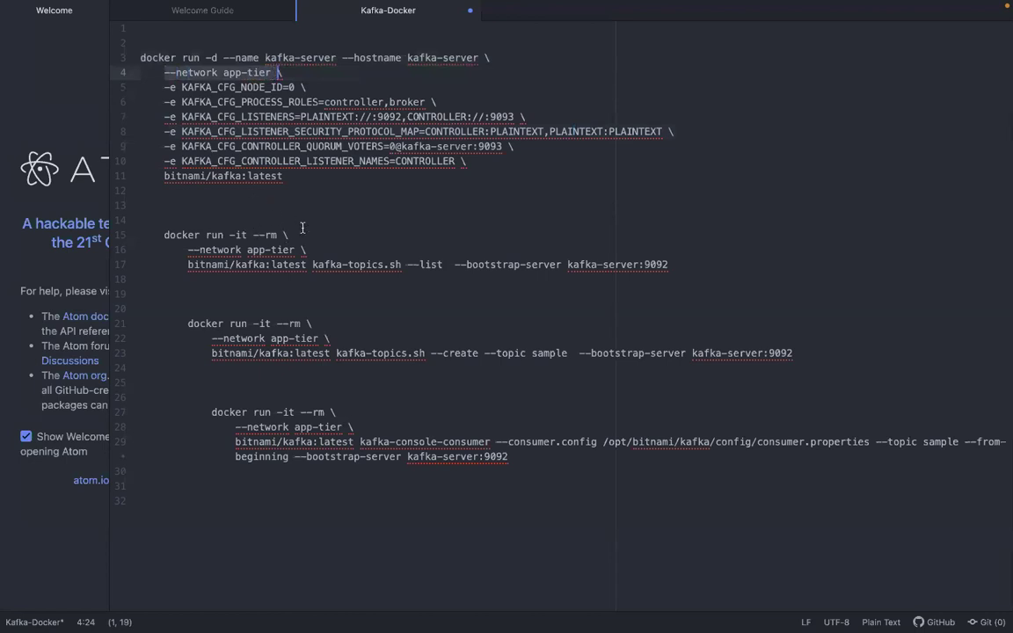
# - Run the copied docker run command in the terminal to launch kafka-server from bitnami/kafka:latest on the app-tier network
pyautogui.hotkey('ctrl', 'Left')
pyautogui.press('super+v')
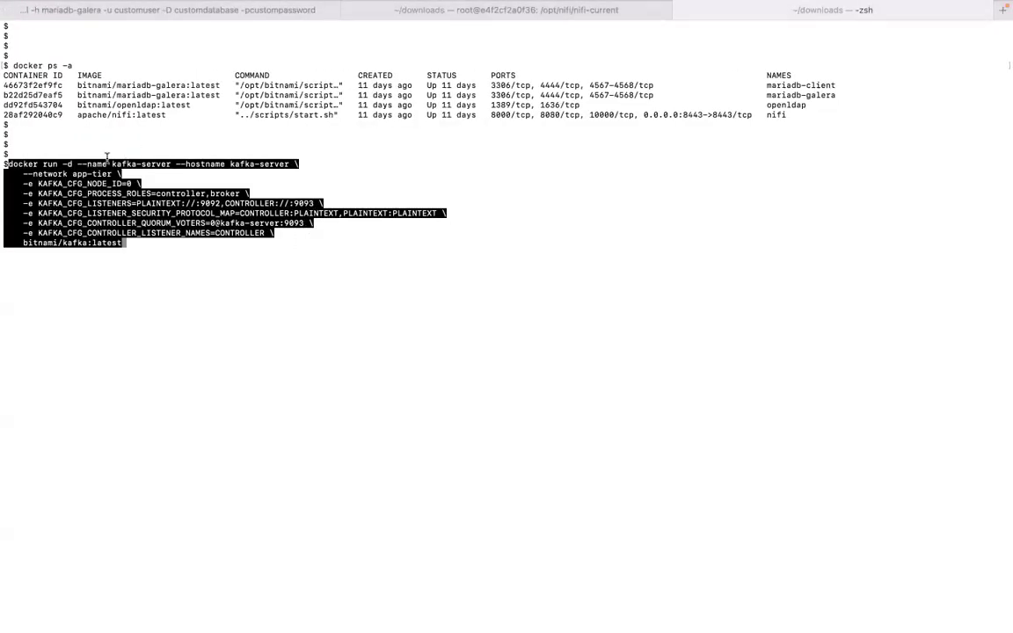
pyautogui.doubleClick(248, 163)
pyautogui.press('Return')
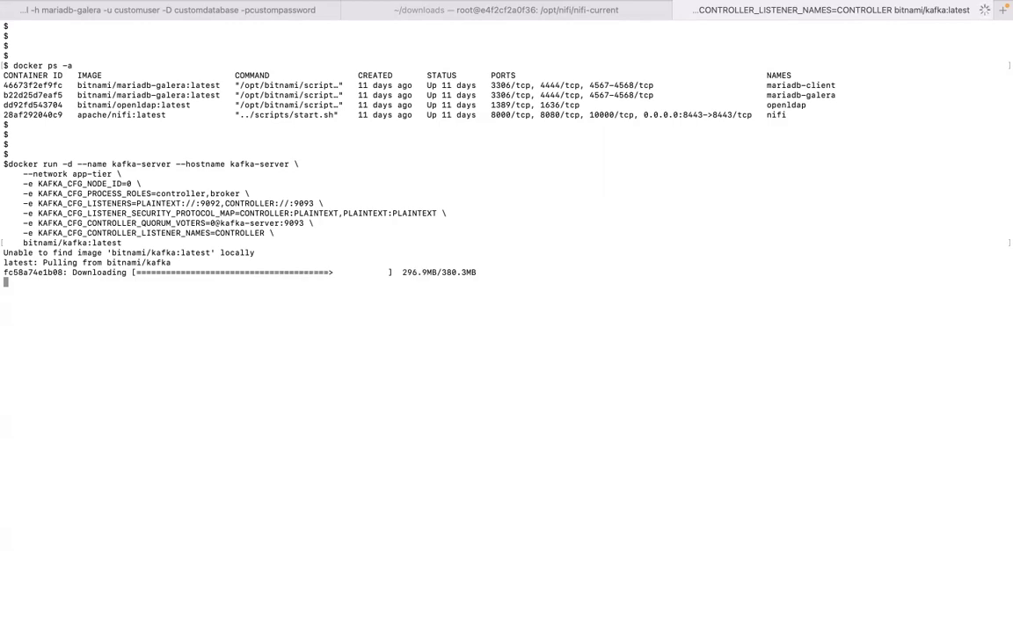
# - While the image downloads, review the Docker Hub commands for launching the Kafka server and the client instance that lists topics
pyautogui.hotkey('ctrl', 'Left')
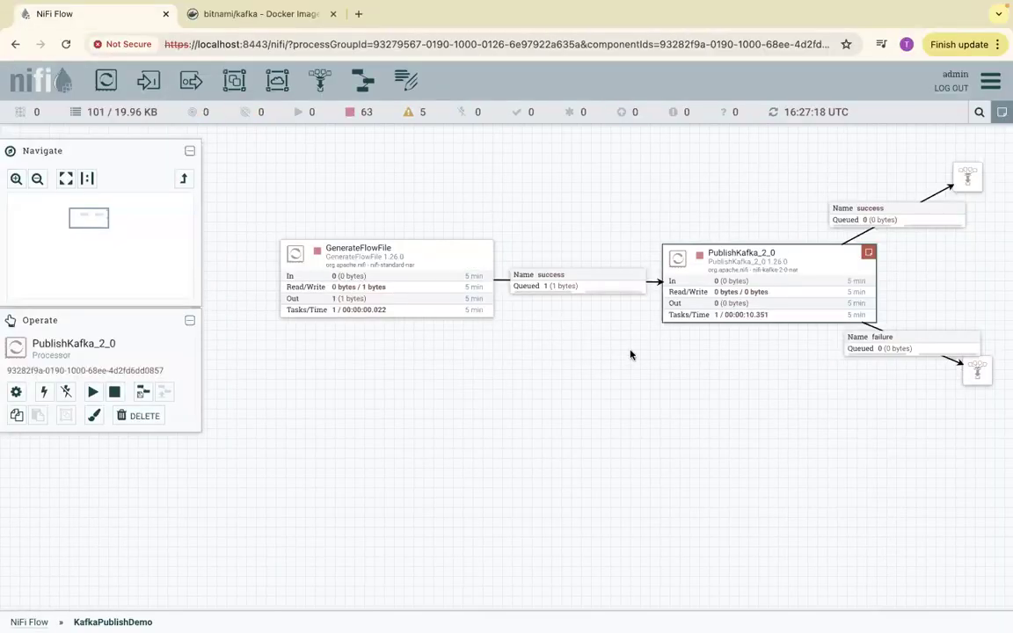
pyautogui.hotkey('ctrl', 'Right')
pyautogui.hotkey('ctrl', 'Right')
pyautogui.hotkey('ctrl', 'Left')
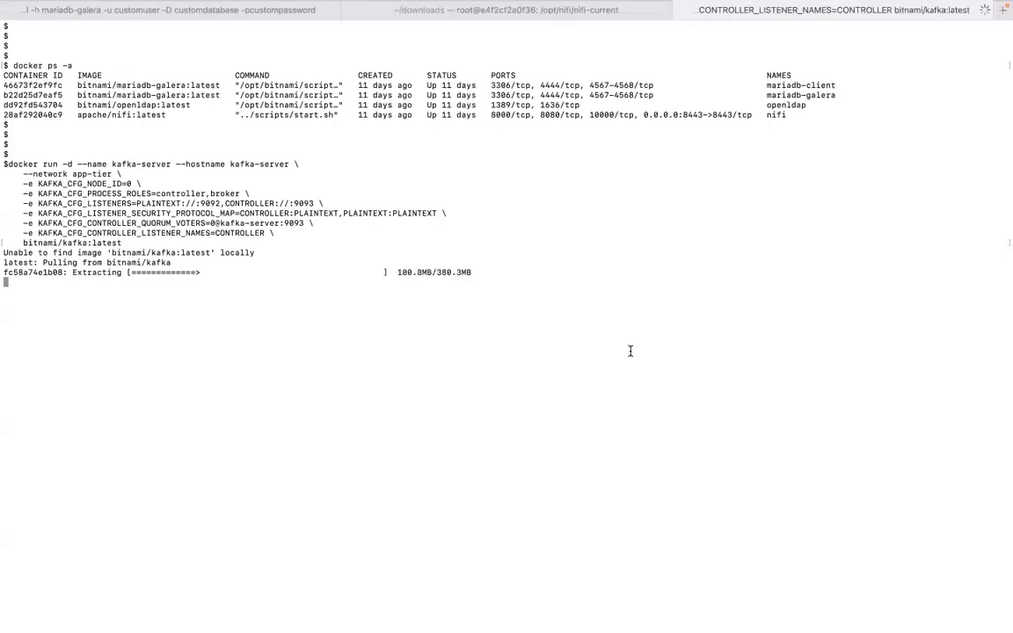
pyautogui.moveTo(492, 609)
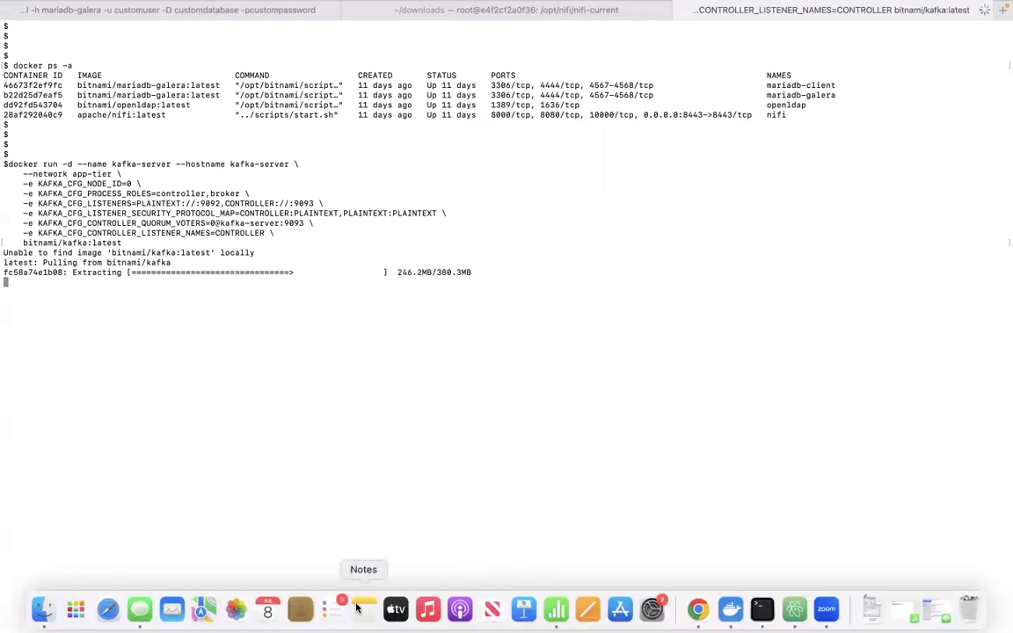
pyautogui.click(695, 609)
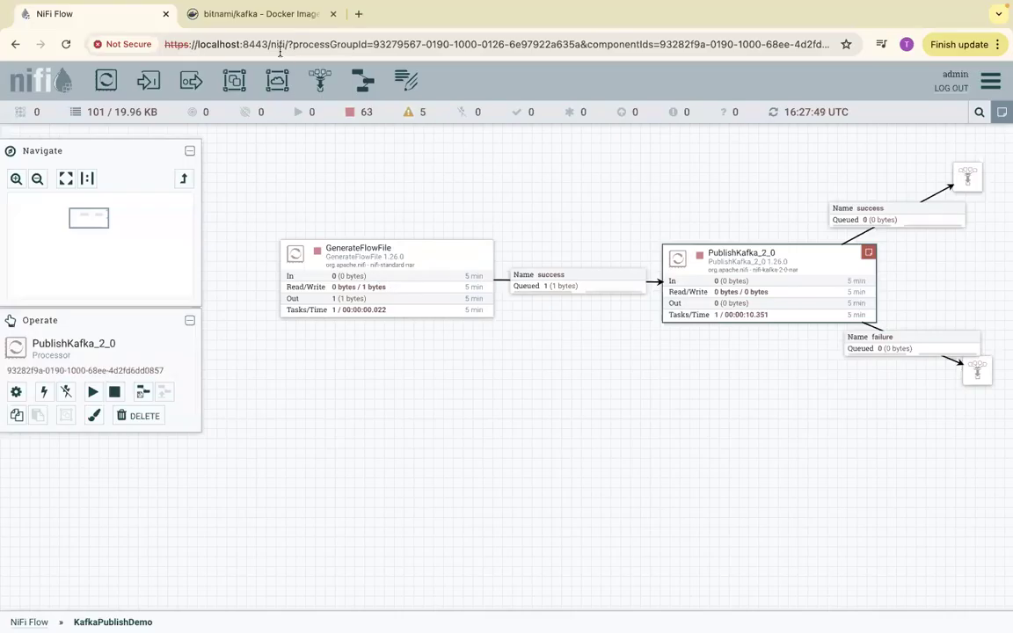
pyautogui.click(255, 13)
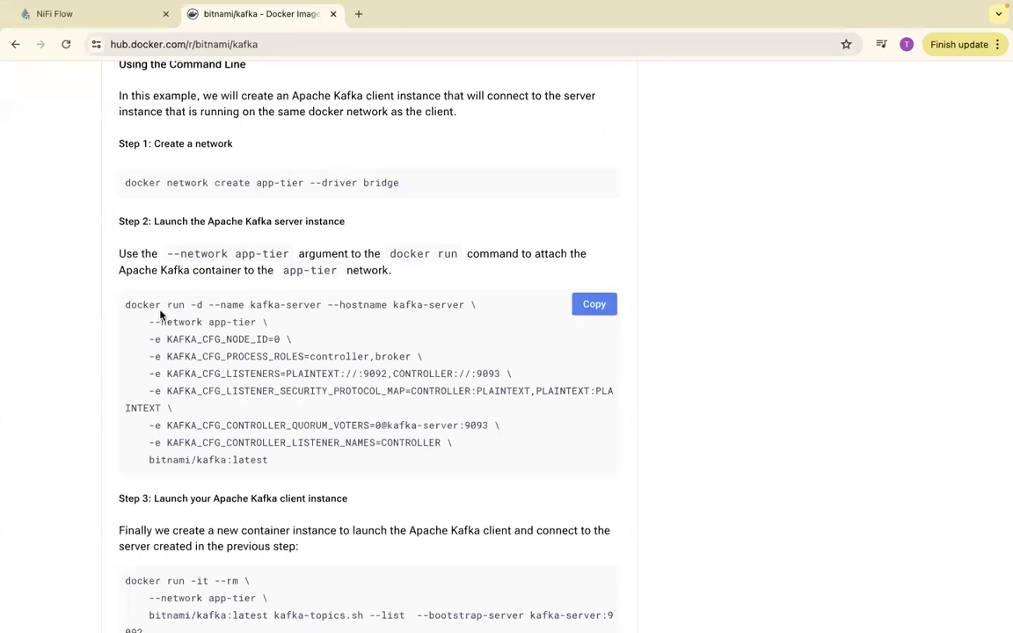
pyautogui.moveTo(127, 303); pyautogui.dragTo(449, 459)
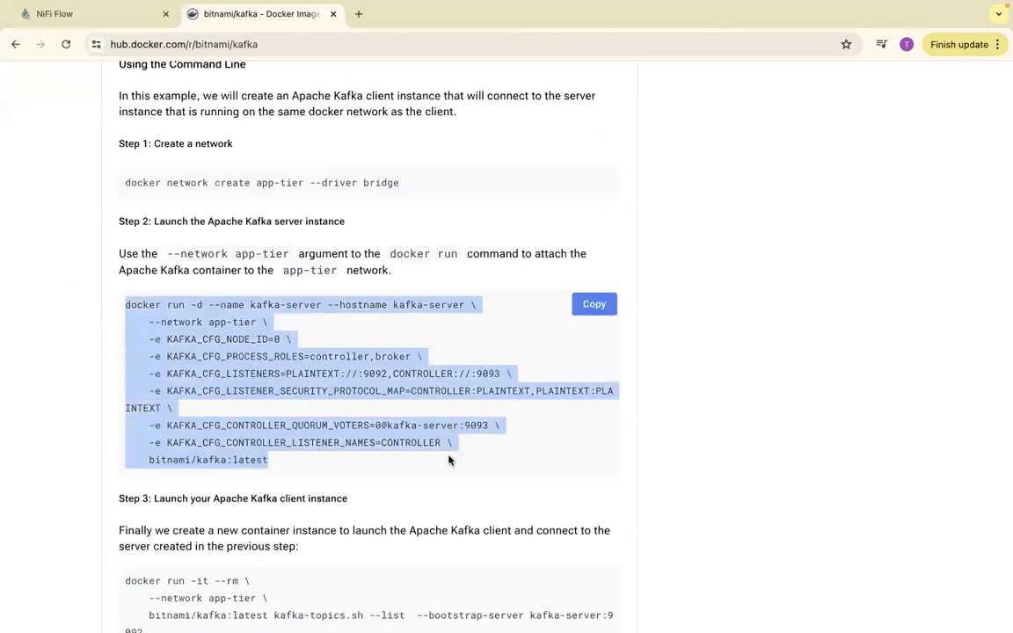
pyautogui.scroll(-5, 448, 459)
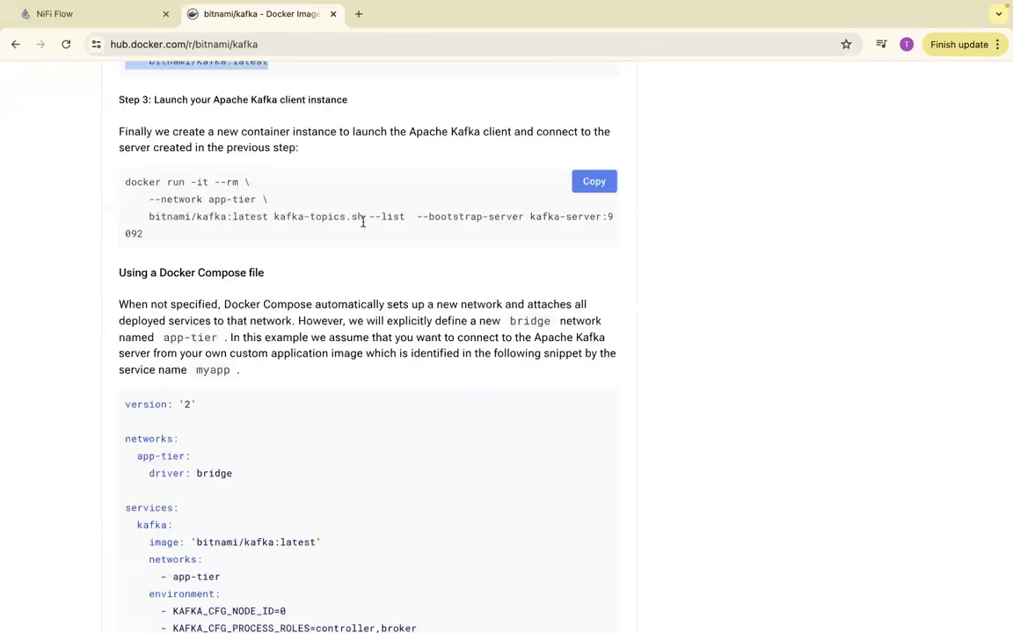
pyautogui.moveTo(119, 172); pyautogui.dragTo(174, 240)
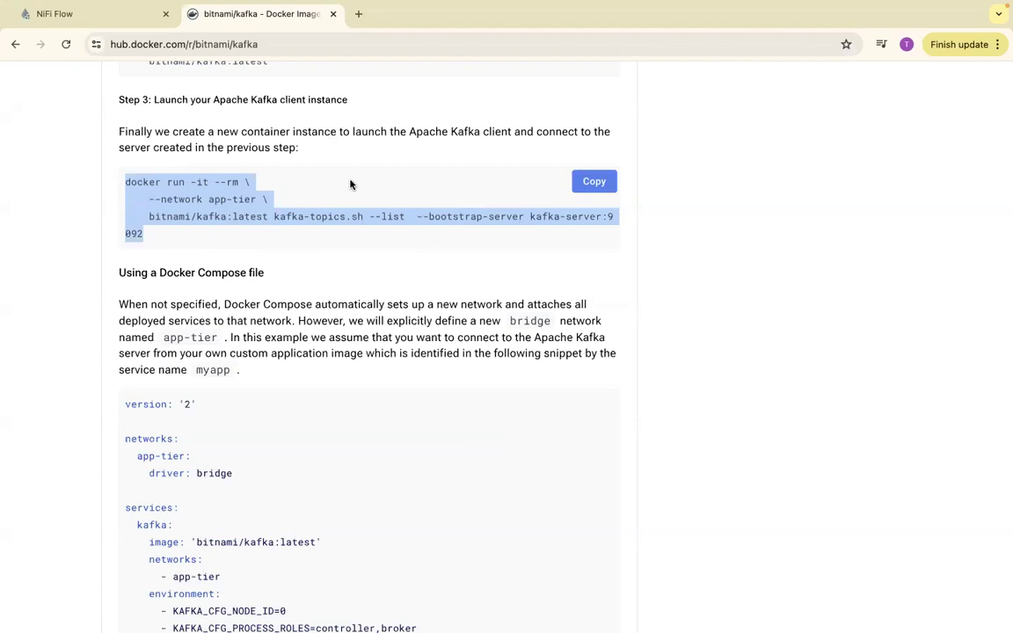
# - Return to the terminal and list all Docker containers with docker ps -a
pyautogui.hotkey('ctrl', 'Right')
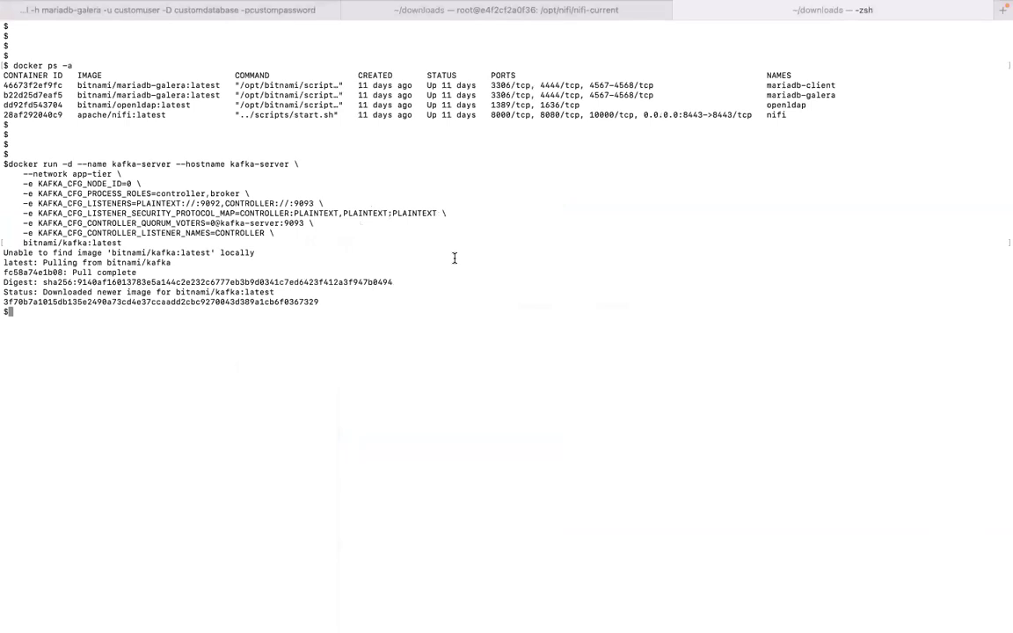
pyautogui.press('Return')
pyautogui.press('Return')
pyautogui.press('Return')
pyautogui.press('Up')
pyautogui.press('Up')
pyautogui.press('Up')
pyautogui.press('Up')
pyautogui.press('Up')
pyautogui.press('Up')
pyautogui.press('Up')
pyautogui.press('Up')
pyautogui.press('Up')
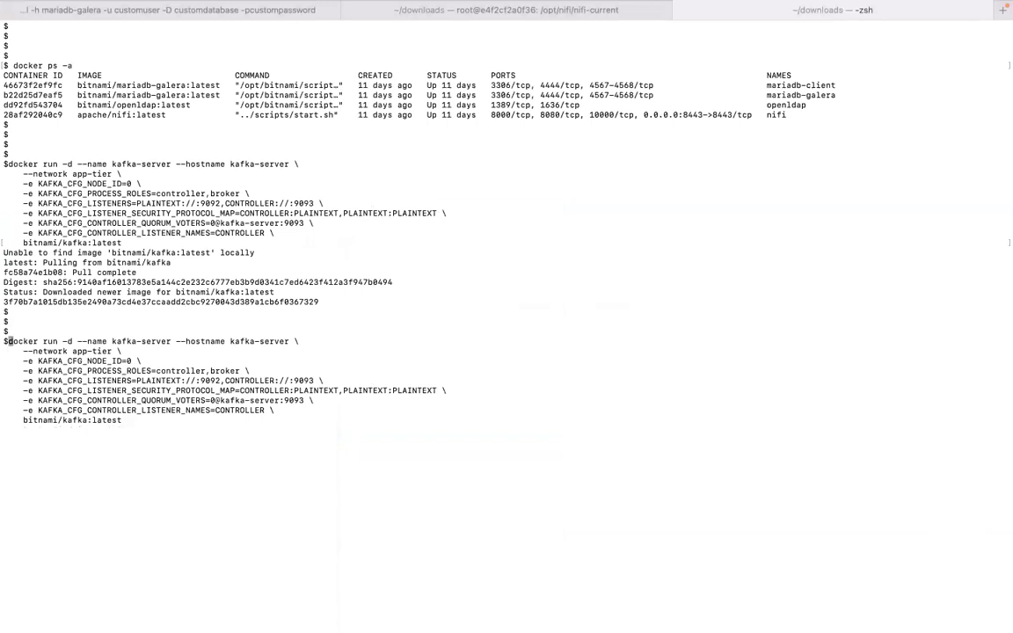
pyautogui.press('Up')
pyautogui.press('Return')
pyautogui.press('Return')
pyautogui.press('Return')
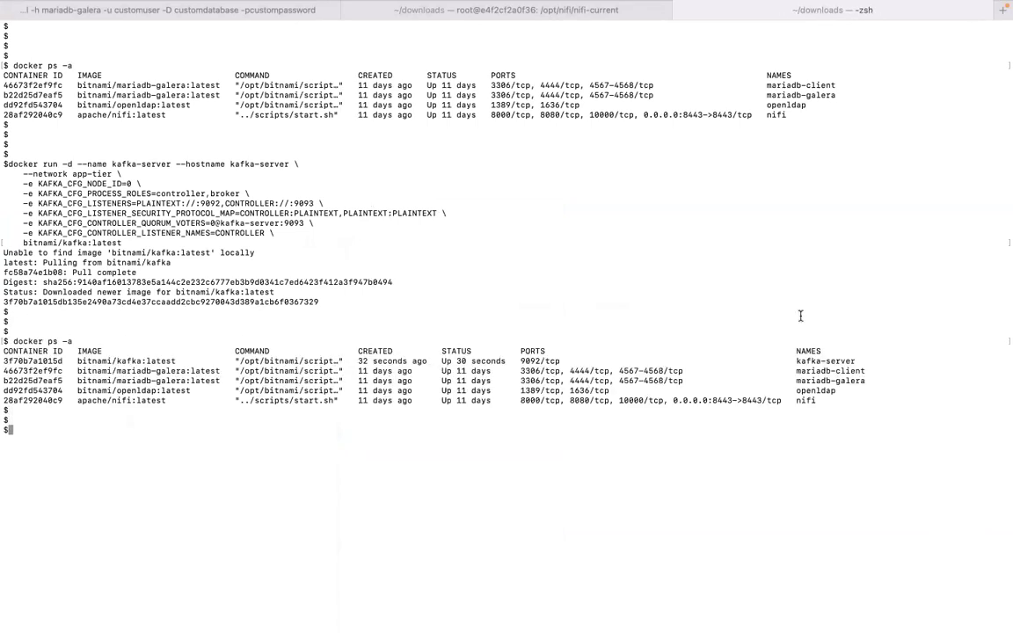
# - Examine the kafka-server container's row and its port in the container listing
pyautogui.tripleClick(809, 360)
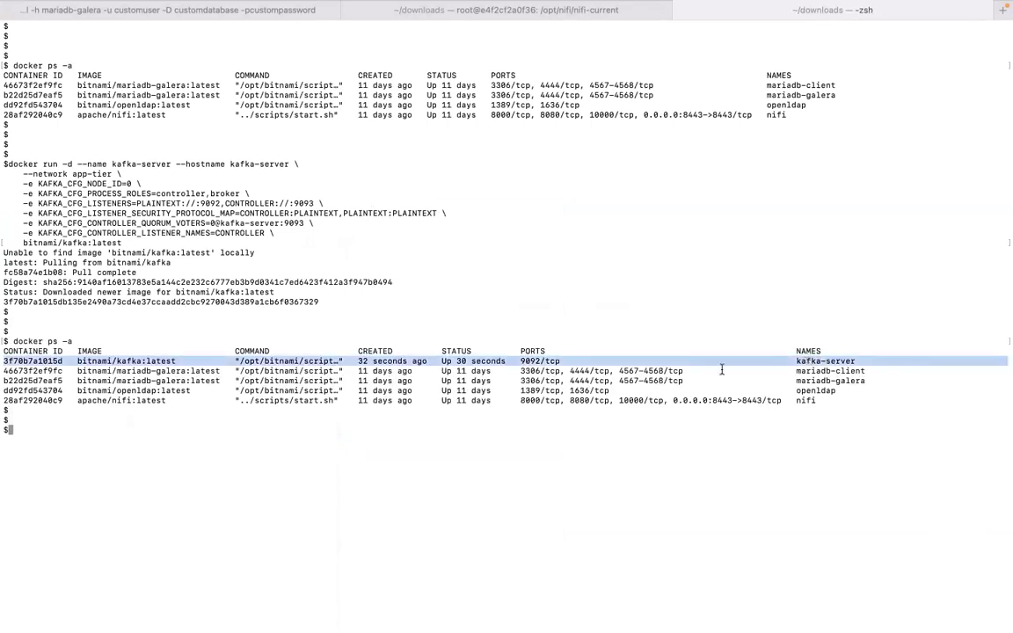
pyautogui.click(541, 361)
pyautogui.moveTo(522, 359); pyautogui.dragTo(540, 359)
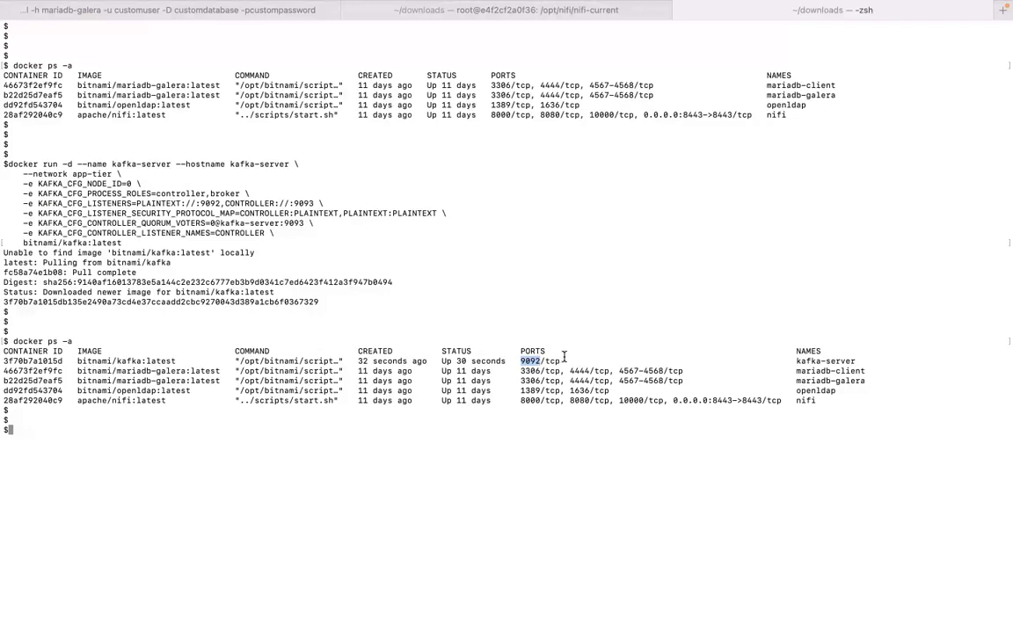
pyautogui.moveTo(560, 361); pyautogui.dragTo(522, 360)
pyautogui.click(523, 412)
# - Return to the NiFi flow in the browser, run the GenerateFlowFile processor once and refresh the canvas
pyautogui.hotkey('ctrl', 'Left')
pyautogui.hotkey('ctrl', 'Left')
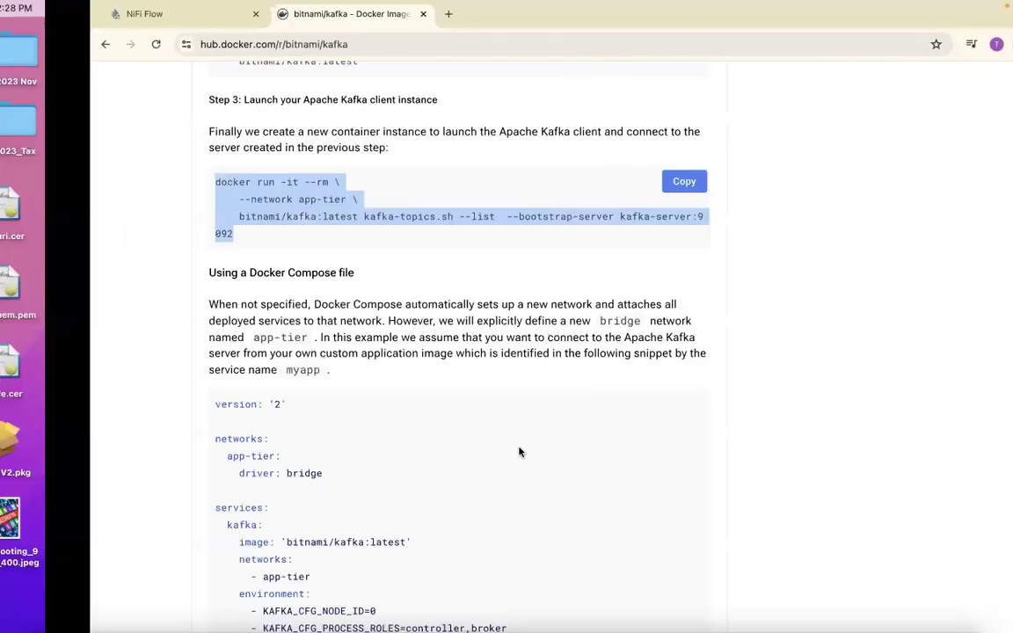
pyautogui.hotkey('ctrl', 'Right')
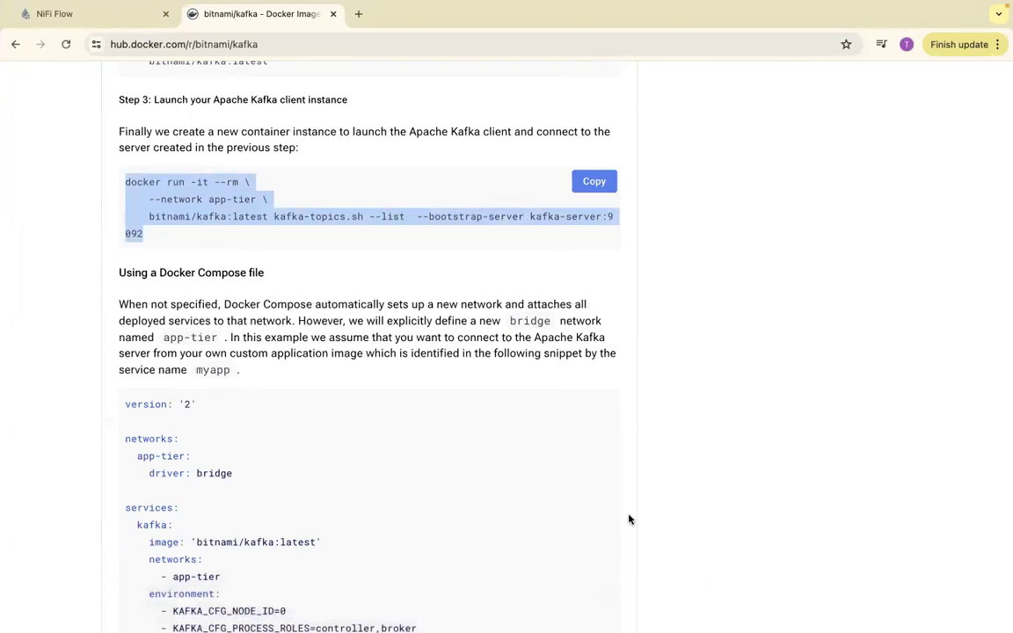
pyautogui.press('super+space')
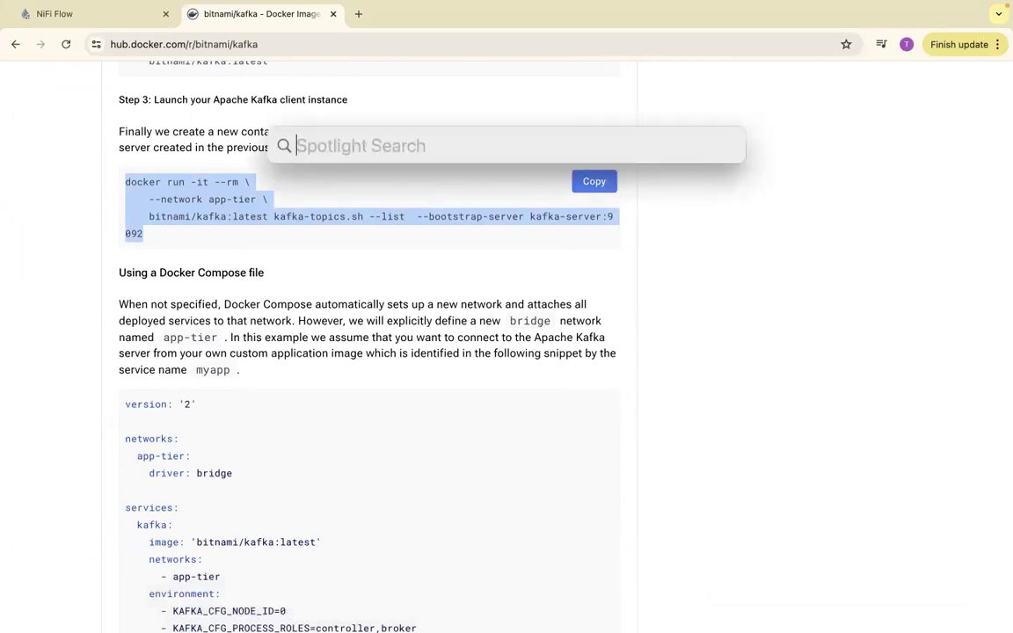
pyautogui.click(117, 15)
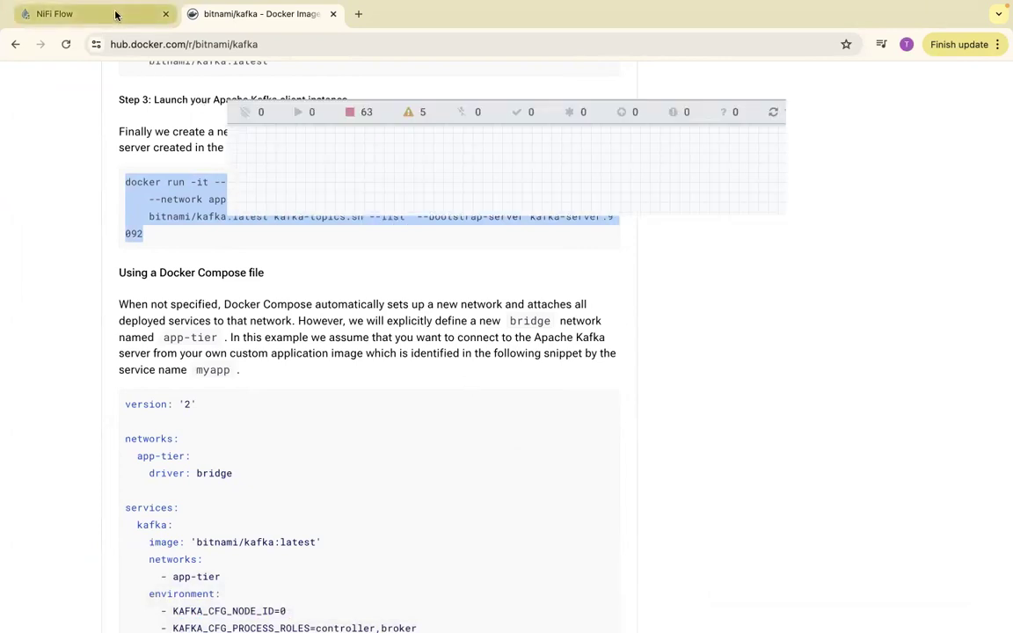
pyautogui.rightClick(451, 249)
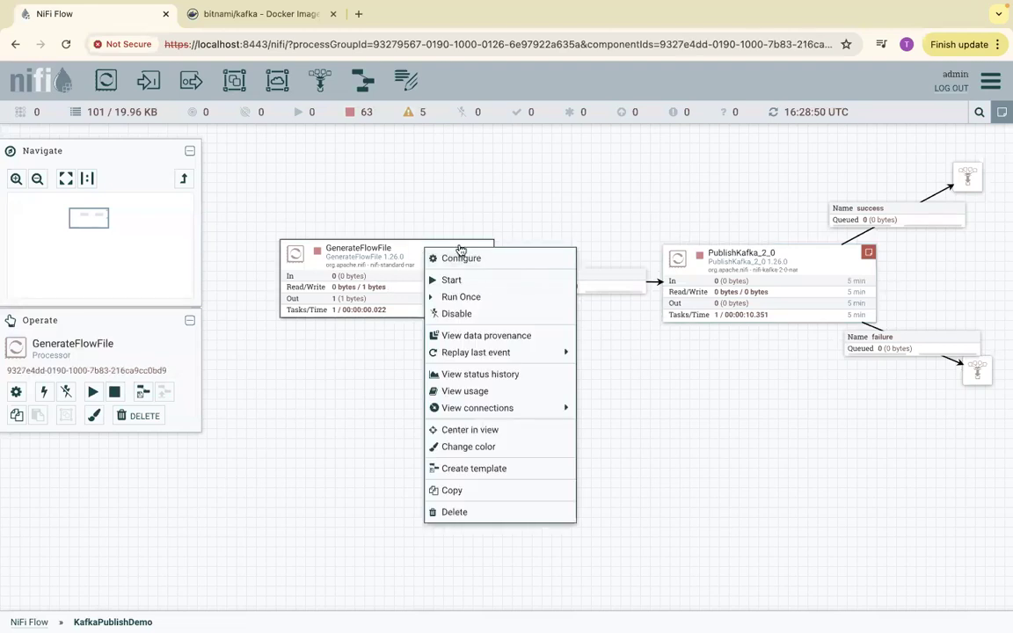
pyautogui.rightClick(472, 205)
pyautogui.click(492, 221)
pyautogui.rightClick(387, 280)
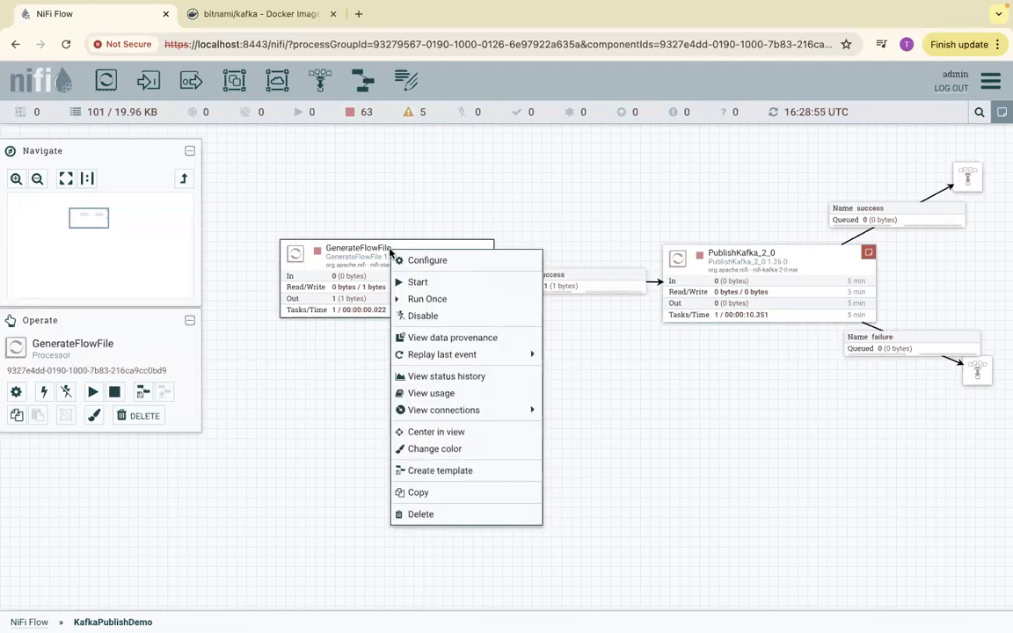
pyautogui.click(425, 297)
pyautogui.rightClick(469, 188)
pyautogui.click(486, 195)
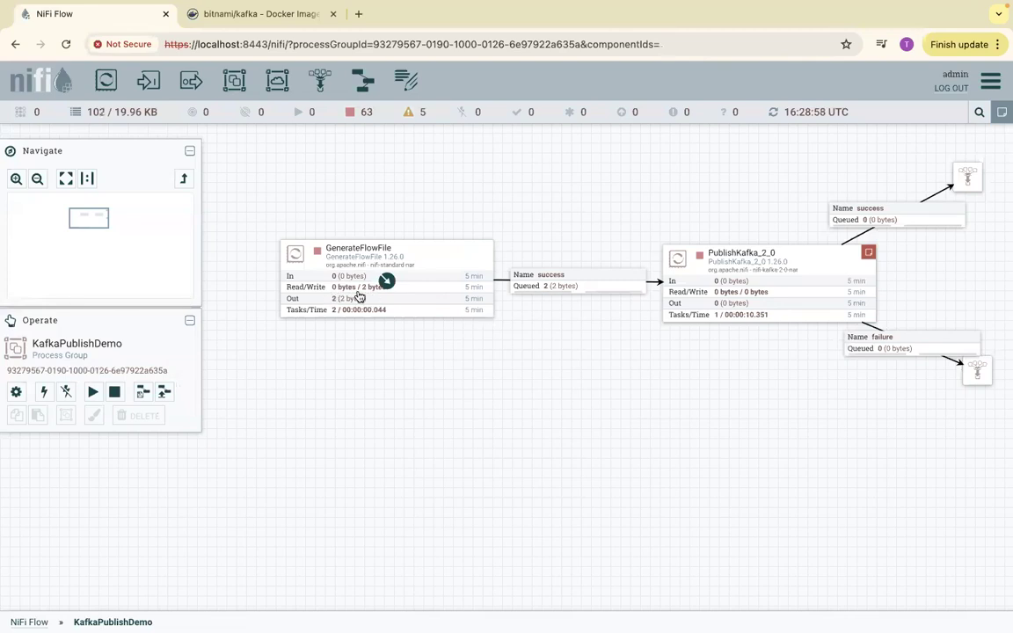
# - Run the PublishKafka_2_0 processor once and refresh the canvas
pyautogui.rightClick(740, 256)
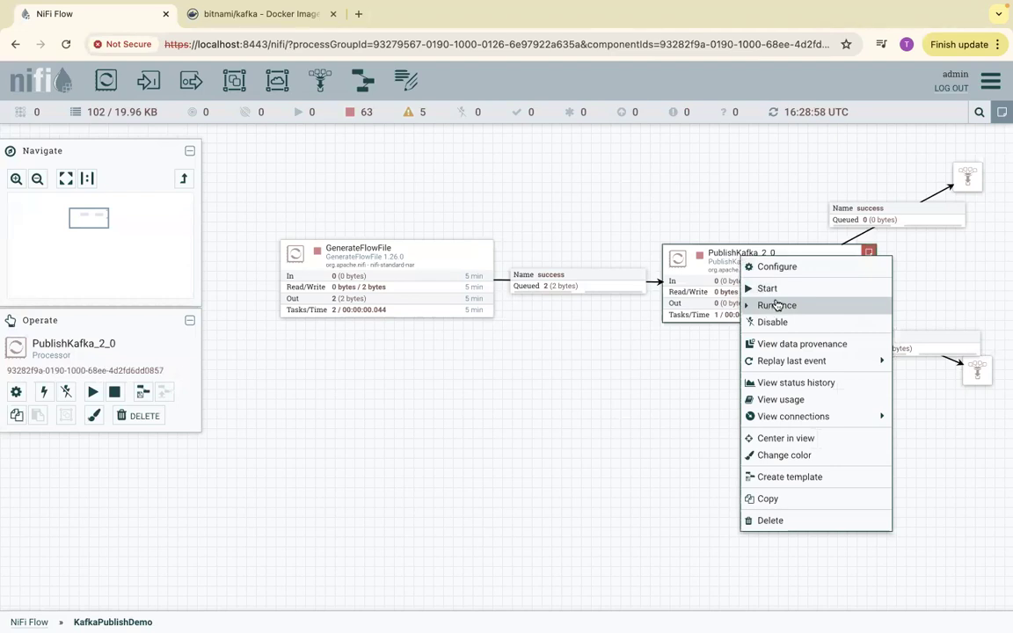
pyautogui.click(768, 308)
pyautogui.click(731, 181)
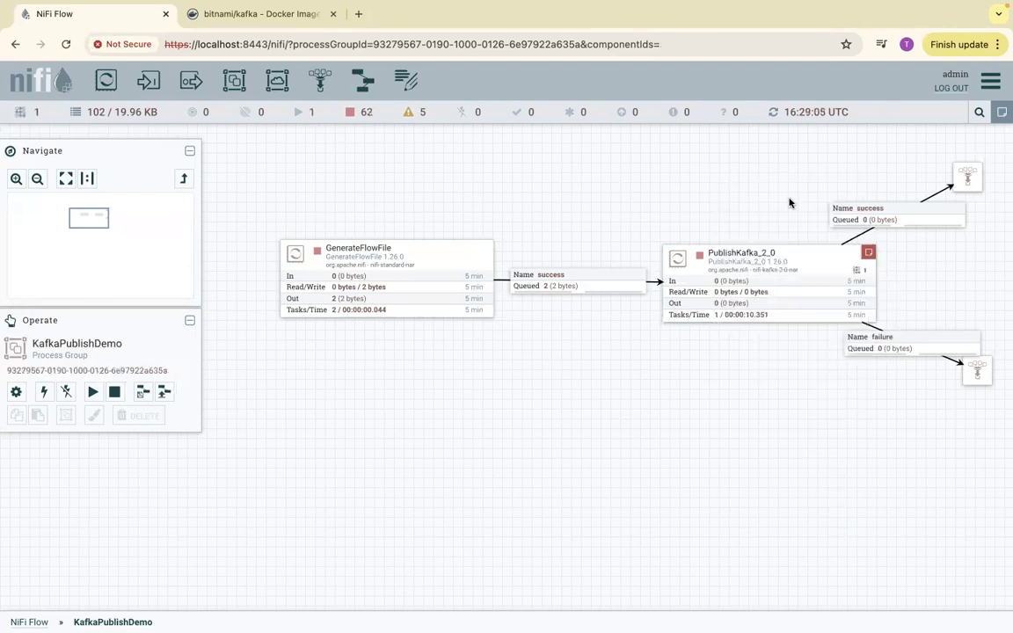
pyautogui.rightClick(683, 167)
pyautogui.click(705, 179)
# - Shift the PublishKafka_2_0 and GenerateFlowFile processors left on the canvas, keeping them side by side
pyautogui.moveTo(743, 257); pyautogui.dragTo(679, 253)
pyautogui.moveTo(455, 249); pyautogui.dragTo(415, 251)
pyautogui.moveTo(662, 254); pyautogui.dragTo(667, 254)
# - Read the PublishKafka_2_0 error on the processor and in the Bulletin Board, and clear the listed bulletins
pyautogui.moveTo(810, 251)
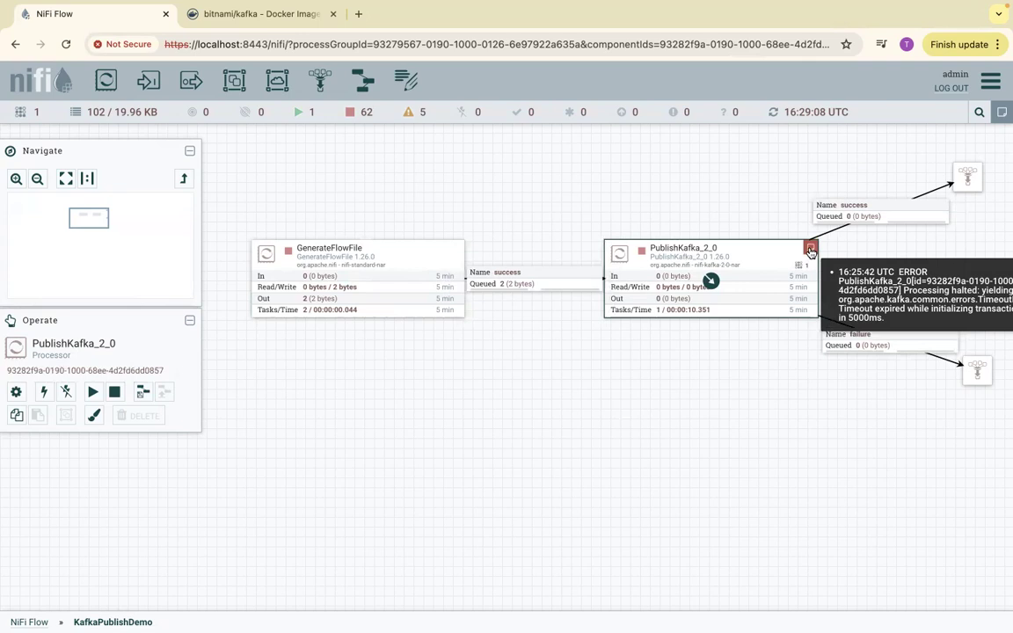
pyautogui.click(991, 81)
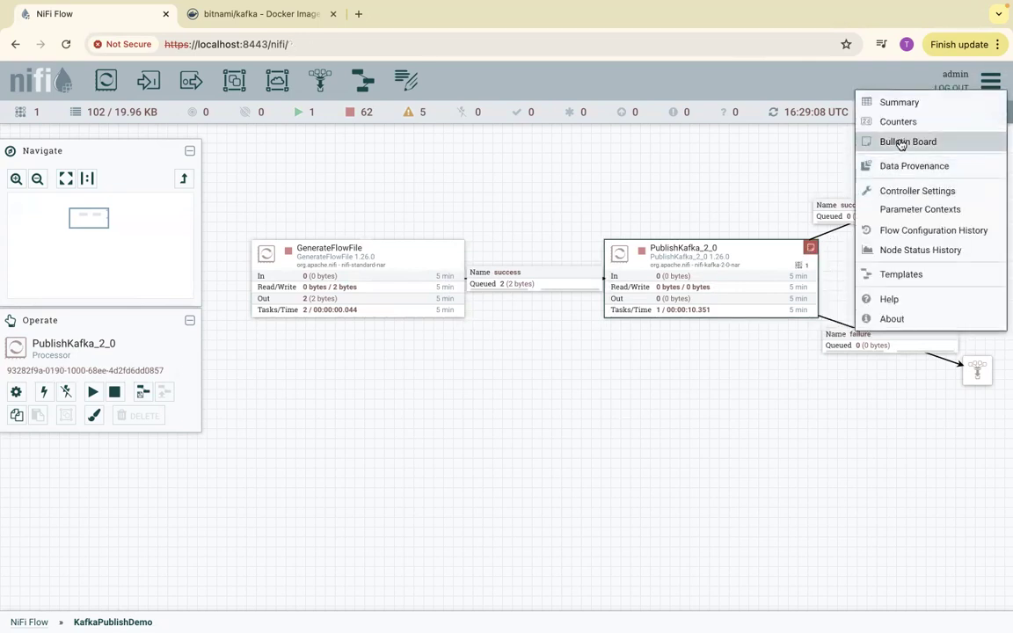
pyautogui.click(902, 143)
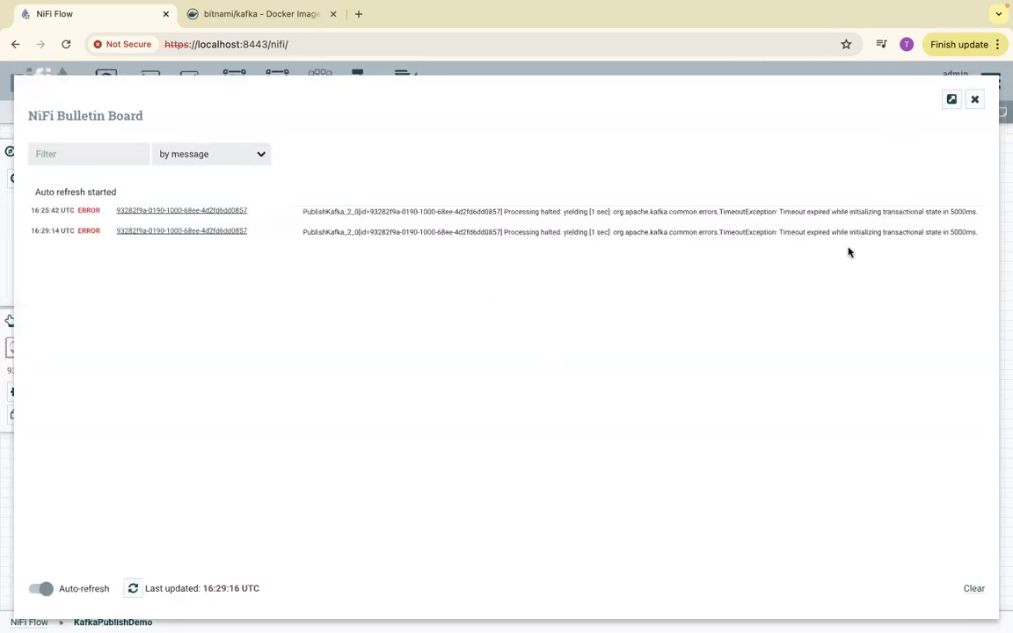
pyautogui.moveTo(832, 232); pyautogui.dragTo(873, 232)
pyautogui.click(972, 589)
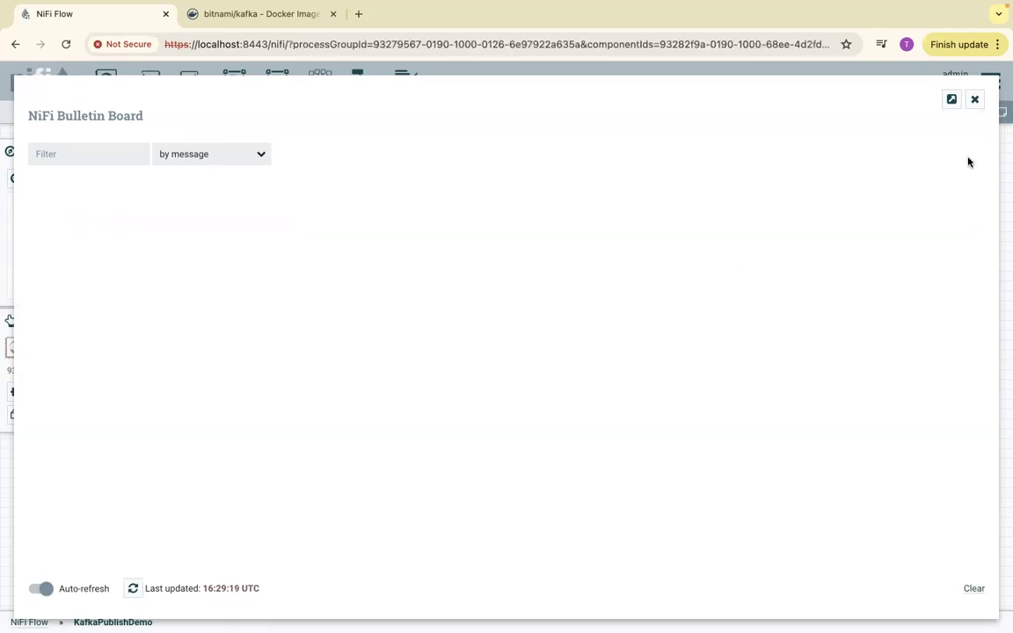
# - Close the Bulletin Board and set Kafka Brokers of the PublishKafka_2_0 processor to kafka-server:9092, applying the configuration
pyautogui.click(976, 98)
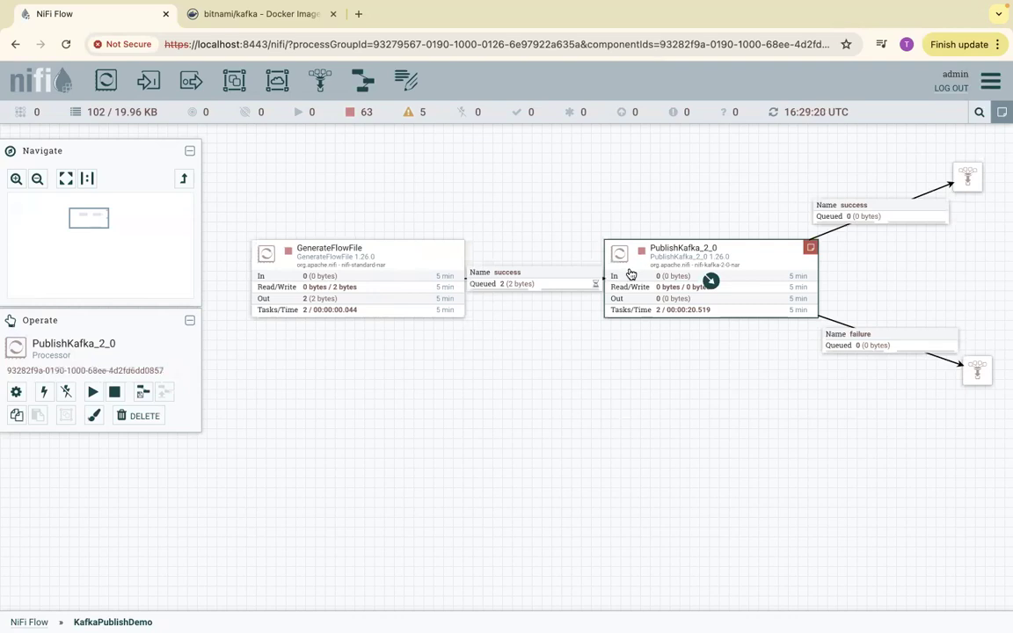
pyautogui.rightClick(684, 249)
pyautogui.click(708, 255)
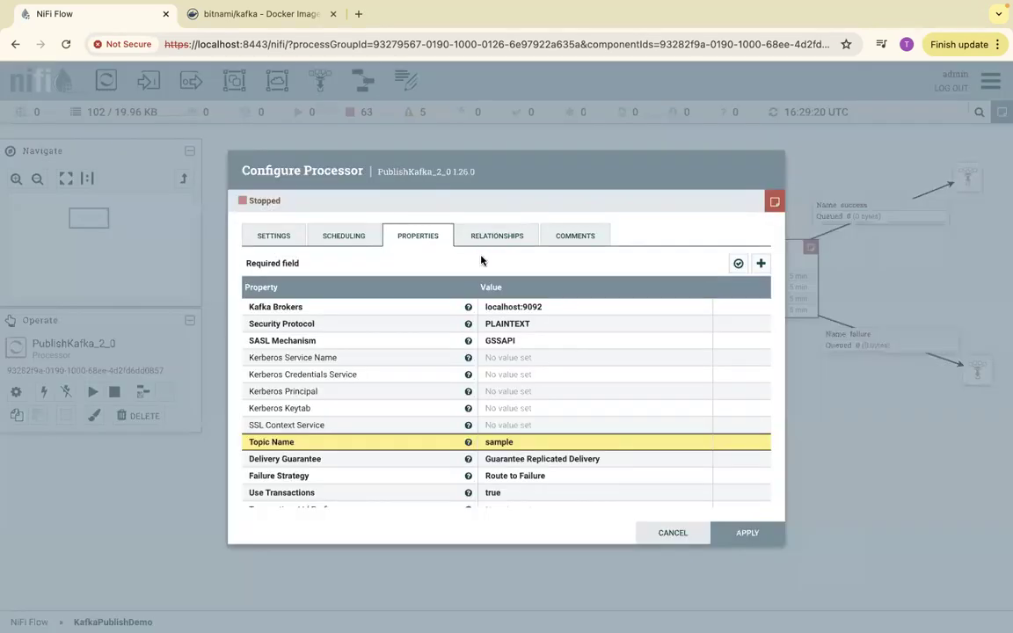
pyautogui.click(492, 310)
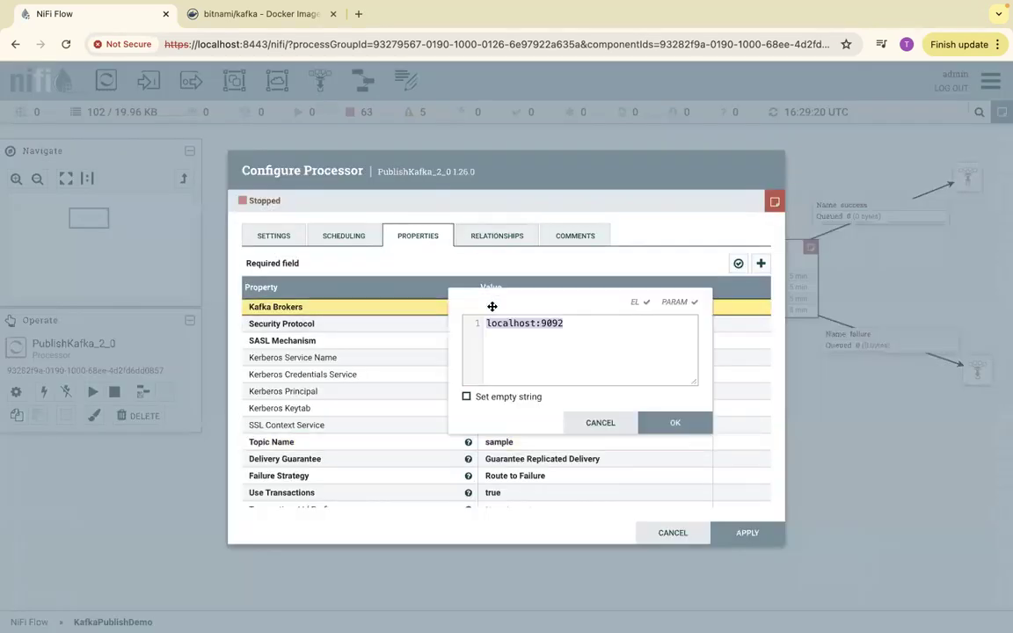
pyautogui.doubleClick(504, 326)
pyautogui.press('BackSpace')
pyautogui.write('kafka-ser')
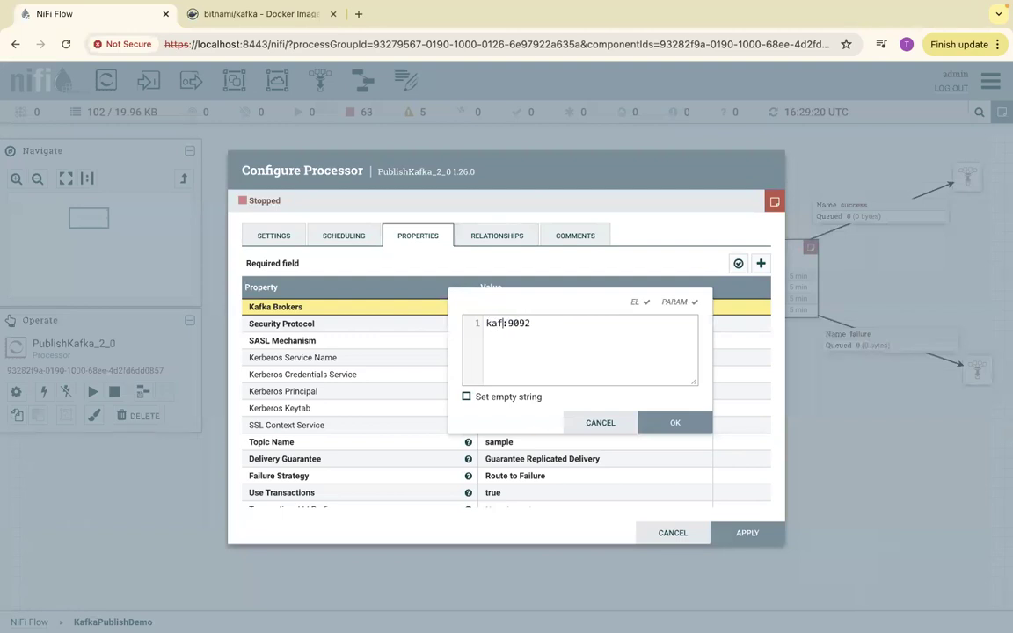
pyautogui.write('evr')
pyautogui.press('BackSpace')
pyautogui.press('BackSpace')
pyautogui.press('BackSpace')
pyautogui.write('ver')
pyautogui.click(674, 423)
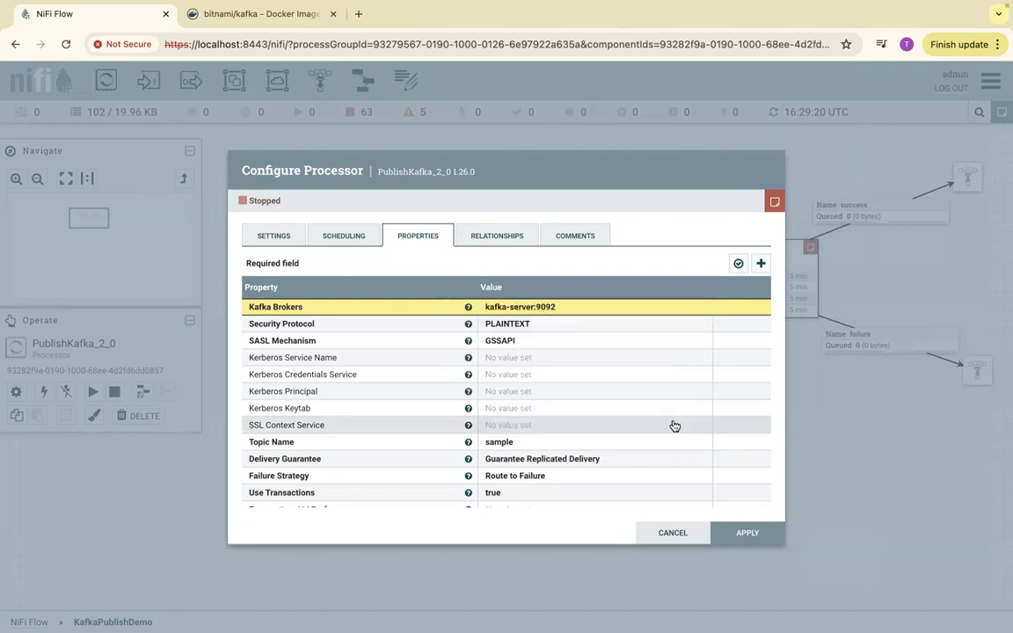
pyautogui.click(746, 533)
# - Run the GenerateFlowFile processor once and refresh the canvas before and after the run
pyautogui.rightClick(588, 178)
pyautogui.click(609, 185)
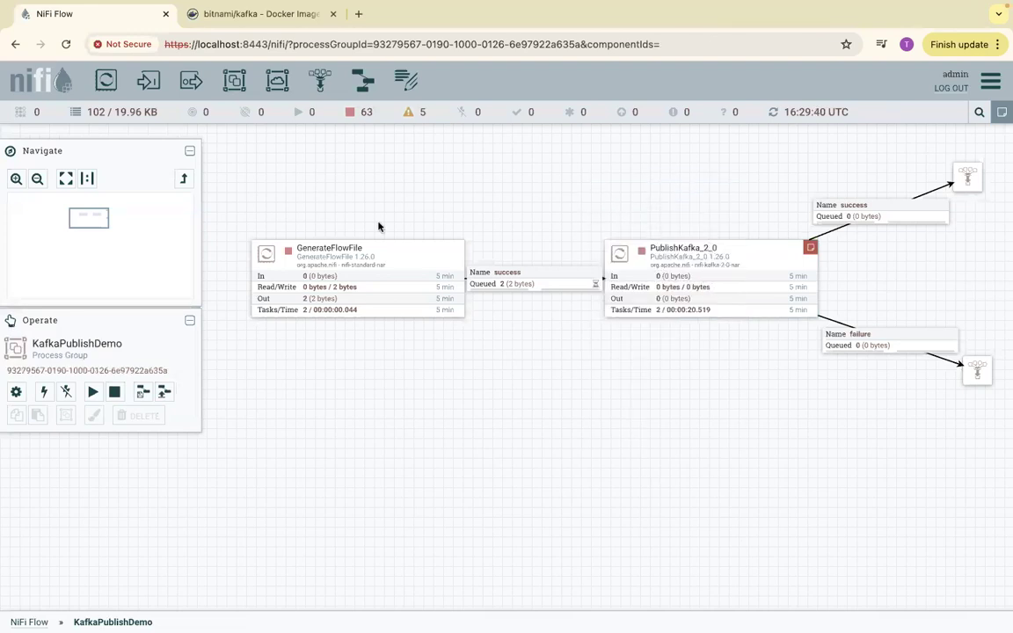
pyautogui.rightClick(368, 250)
pyautogui.click(402, 297)
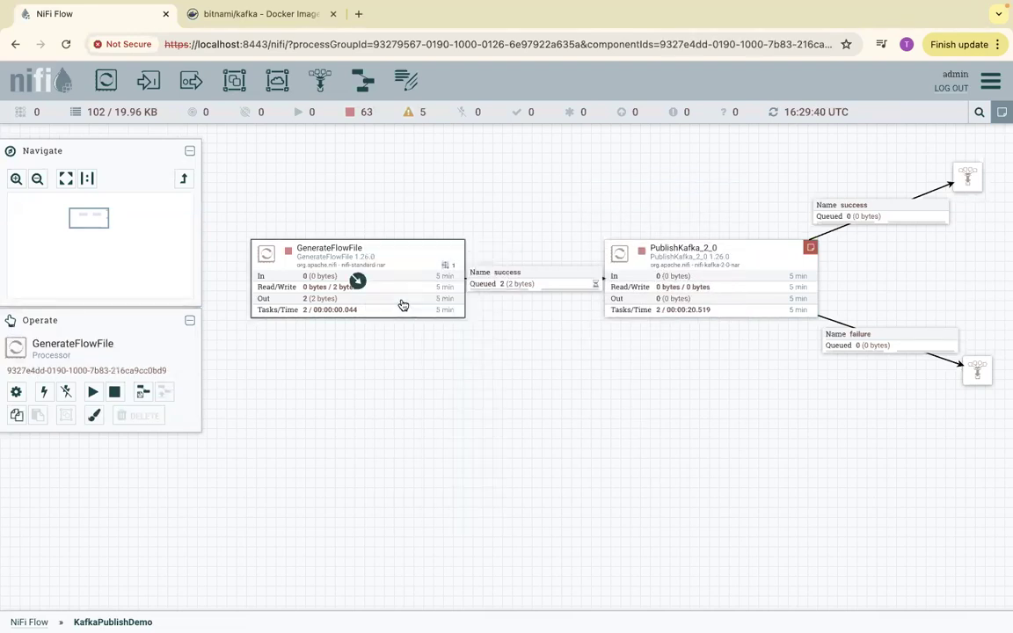
pyautogui.rightClick(510, 163)
pyautogui.click(534, 170)
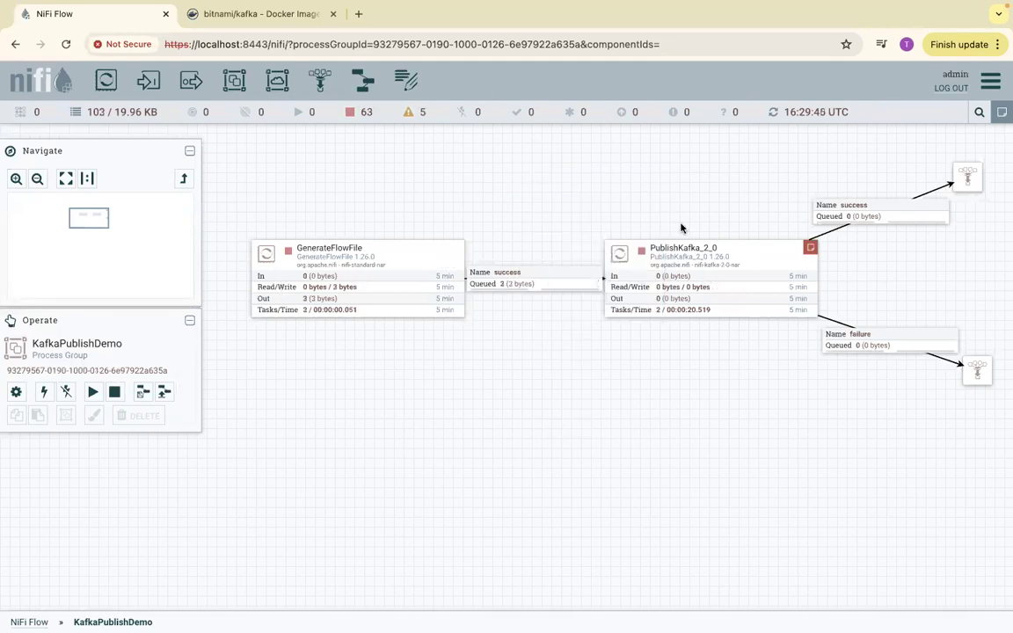
# - Run the PublishKafka_2_0 processor once with the new broker and refresh the canvas twice
pyautogui.rightClick(673, 262)
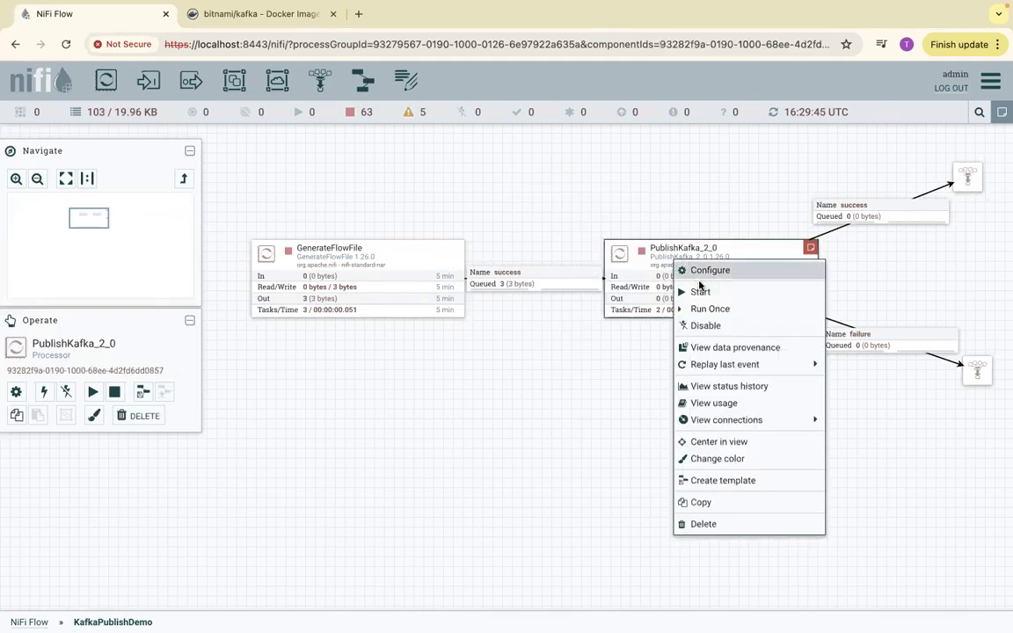
pyautogui.click(692, 309)
pyautogui.rightClick(684, 158)
pyautogui.click(694, 167)
pyautogui.rightClick(679, 166)
pyautogui.click(701, 175)
# - Check the error bulletins of PublishKafka_2_0 on the processor and in the refreshed Bulletin Board, and close the board
pyautogui.moveTo(810, 251)
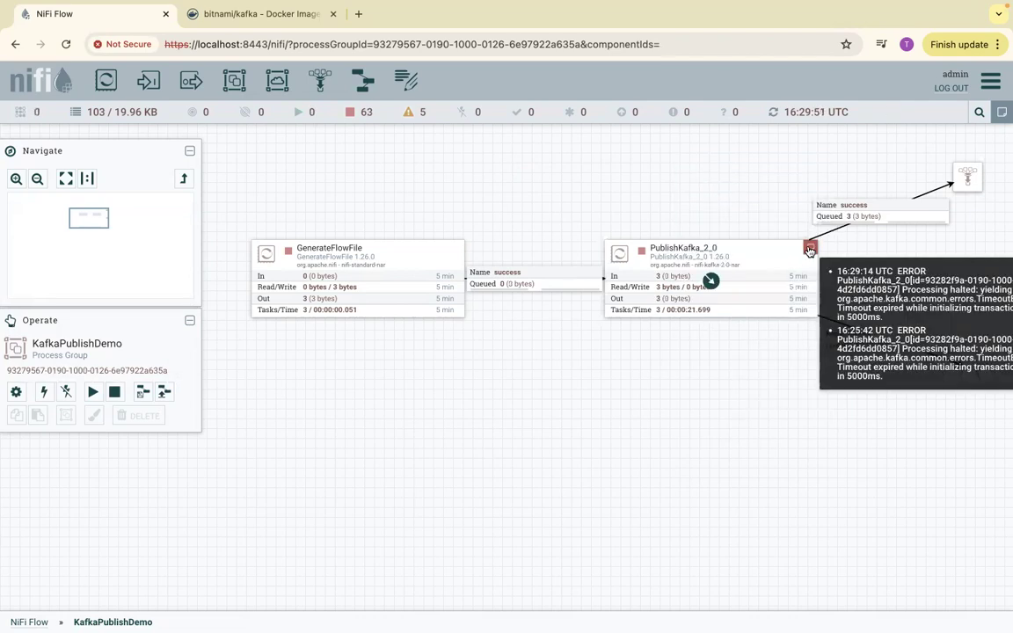
pyautogui.click(991, 80)
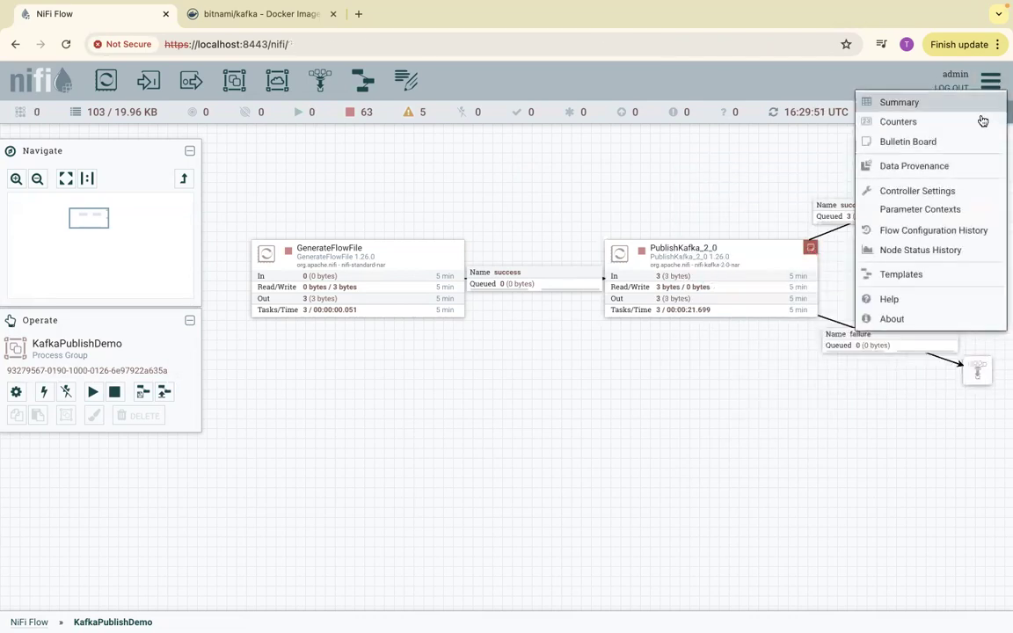
pyautogui.click(908, 143)
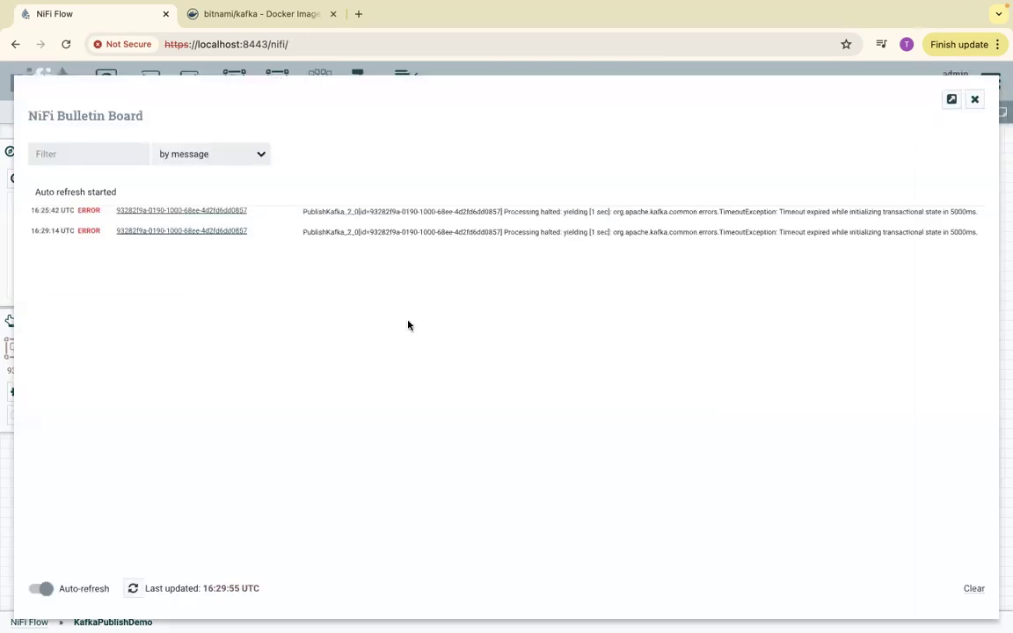
pyautogui.click(131, 589)
pyautogui.click(133, 588)
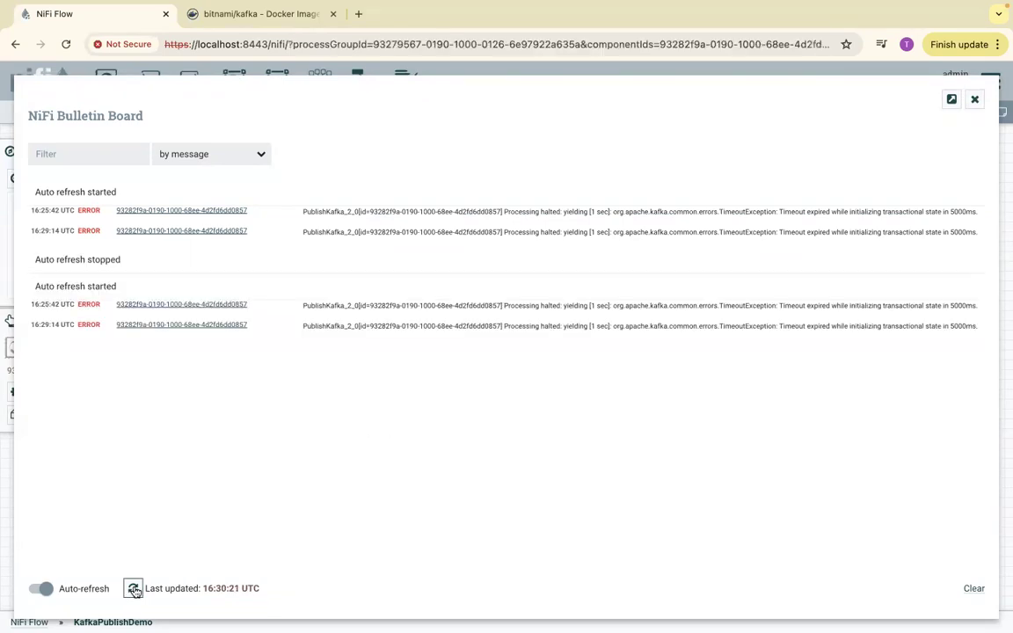
pyautogui.click(975, 102)
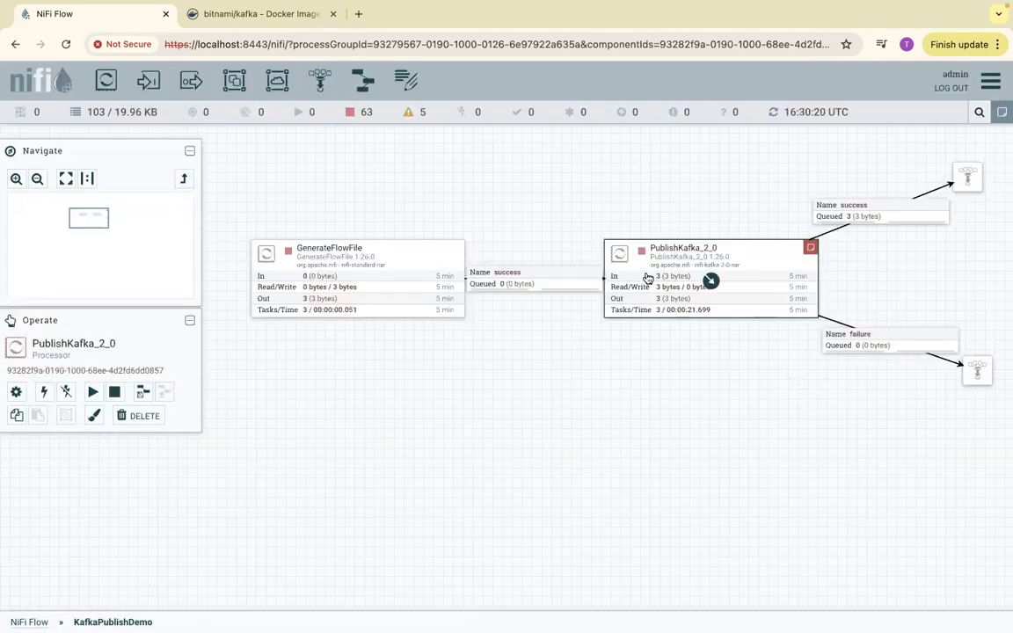
# - Refresh the KafkaPublishDemo canvas several times to check the processor indicators and connection queues
pyautogui.rightClick(675, 177)
pyautogui.click(695, 183)
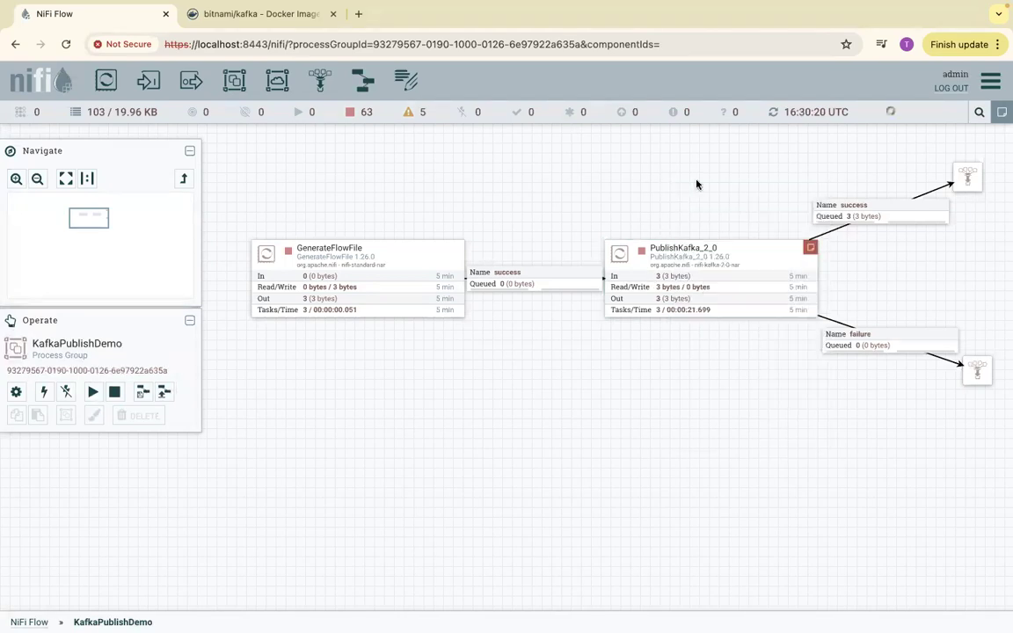
pyautogui.rightClick(697, 184)
pyautogui.click(723, 190)
pyautogui.rightClick(717, 199)
pyautogui.click(728, 206)
pyautogui.rightClick(728, 206)
pyautogui.click(741, 212)
# - Switch to Atom and select the docker run command with kafka-topics.sh --list in the Kafka-Docker file for copying
pyautogui.hotkey('ctrl', 'Right')
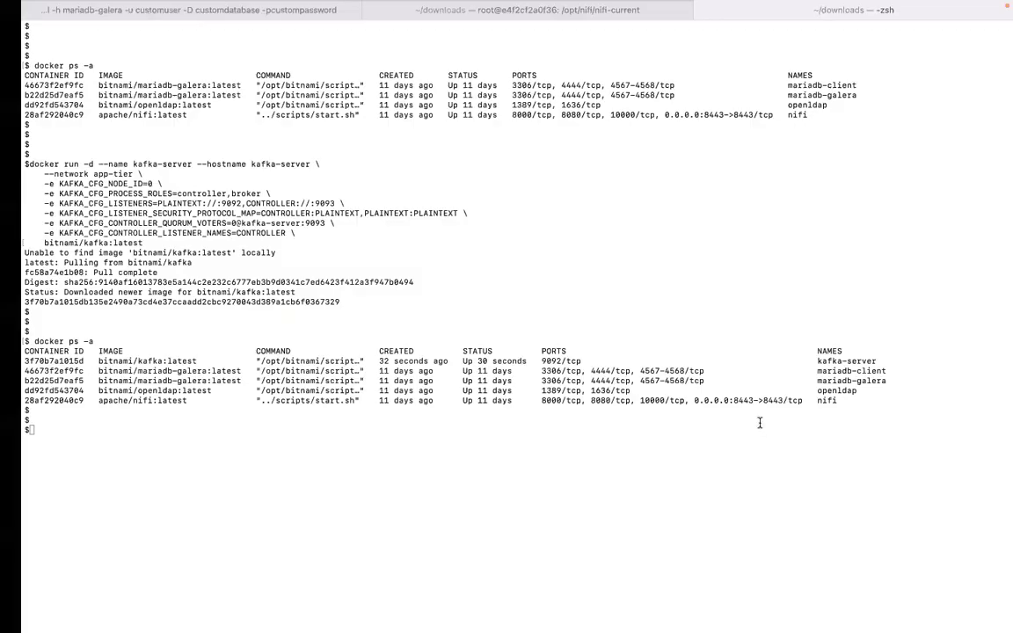
pyautogui.press('super+space')
pyautogui.write('atom')
pyautogui.press('Return')
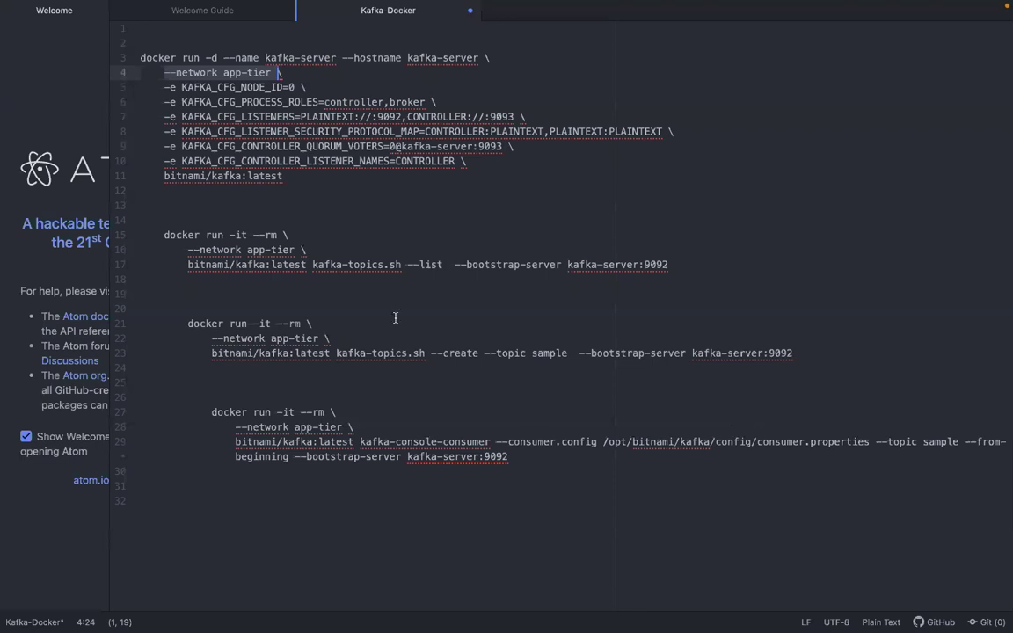
pyautogui.moveTo(656, 264); pyautogui.dragTo(146, 235)
pyautogui.press('super+c')
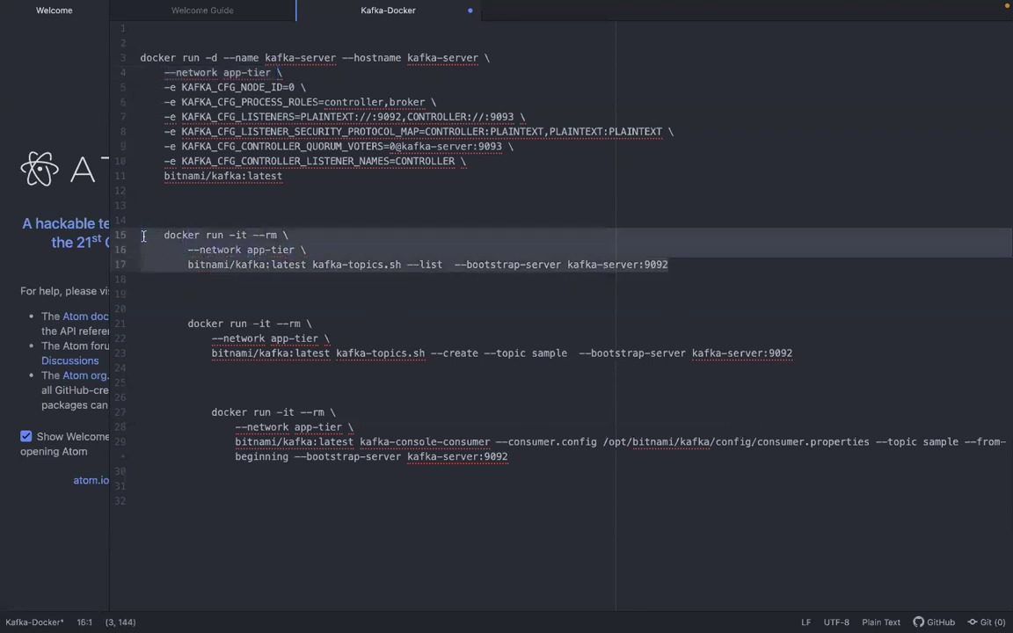
# - Run the copied topic-listing command against kafka-server:9092 in the terminal and highlight the sample topic
pyautogui.hotkey('ctrl', 'Left')
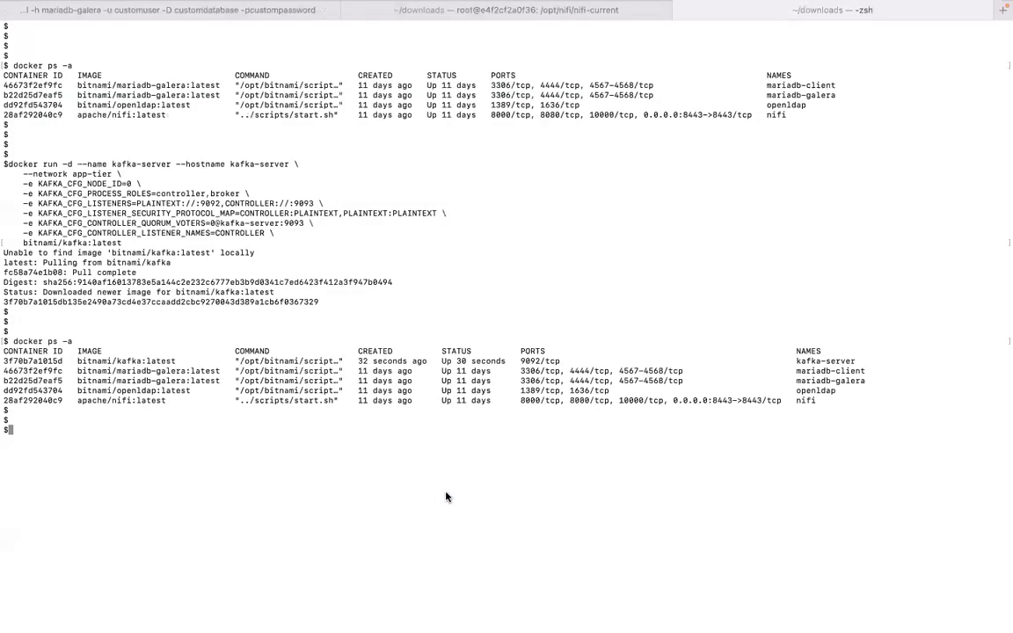
pyautogui.rightClick(445, 496)
pyautogui.click(470, 518)
pyautogui.press('Return')
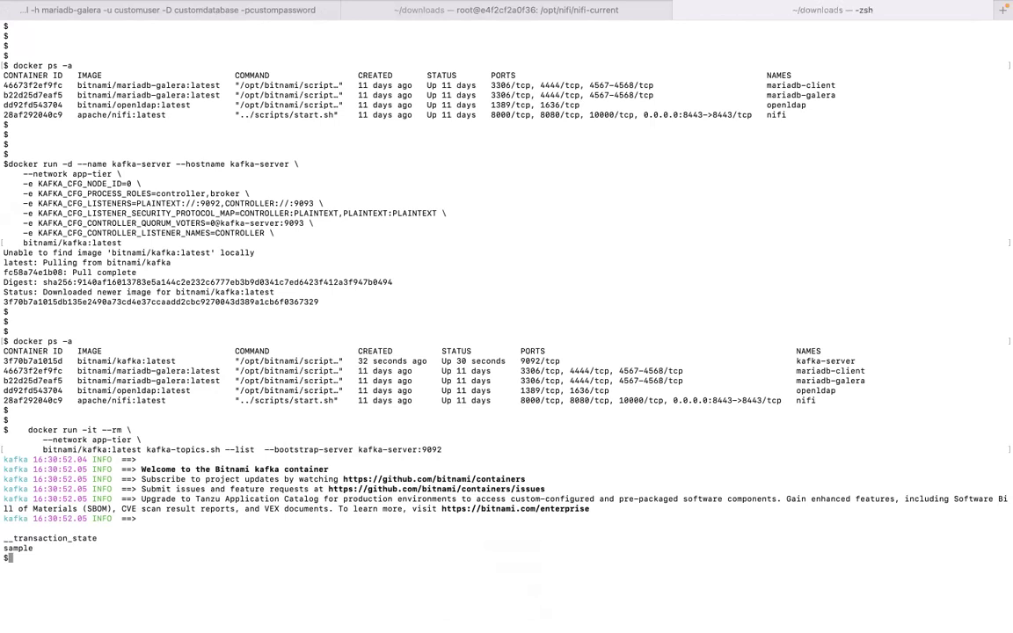
pyautogui.doubleClick(12, 547)
# - Return to the NiFi flow in the browser and list the queue of the success connection leaving PublishKafka_2_0
pyautogui.hotkey('ctrl', 'Left')
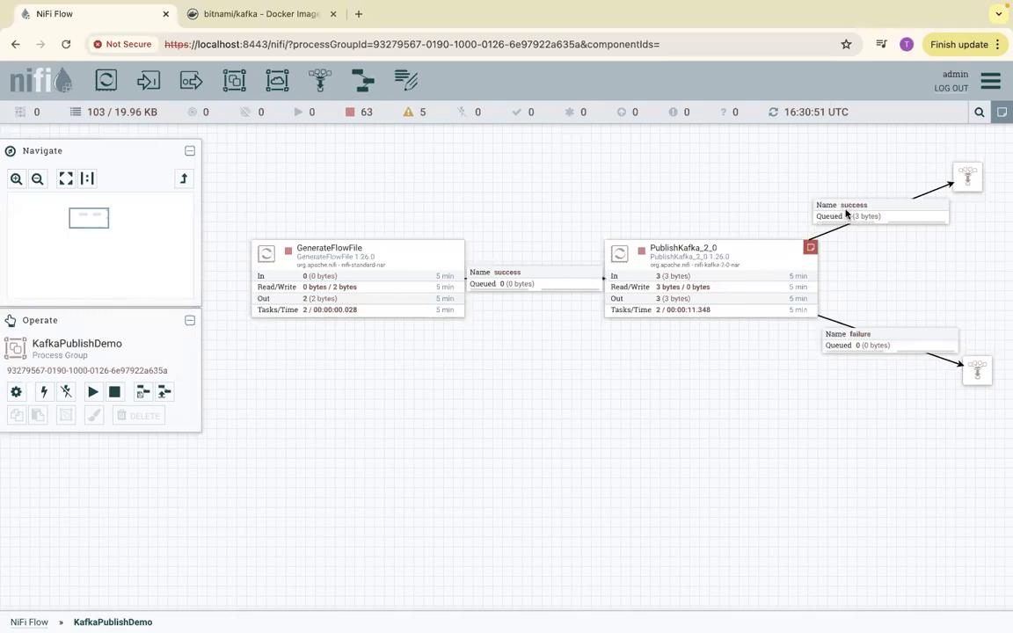
pyautogui.hotkey('ctrl', 'Right')
pyautogui.rightClick(862, 219)
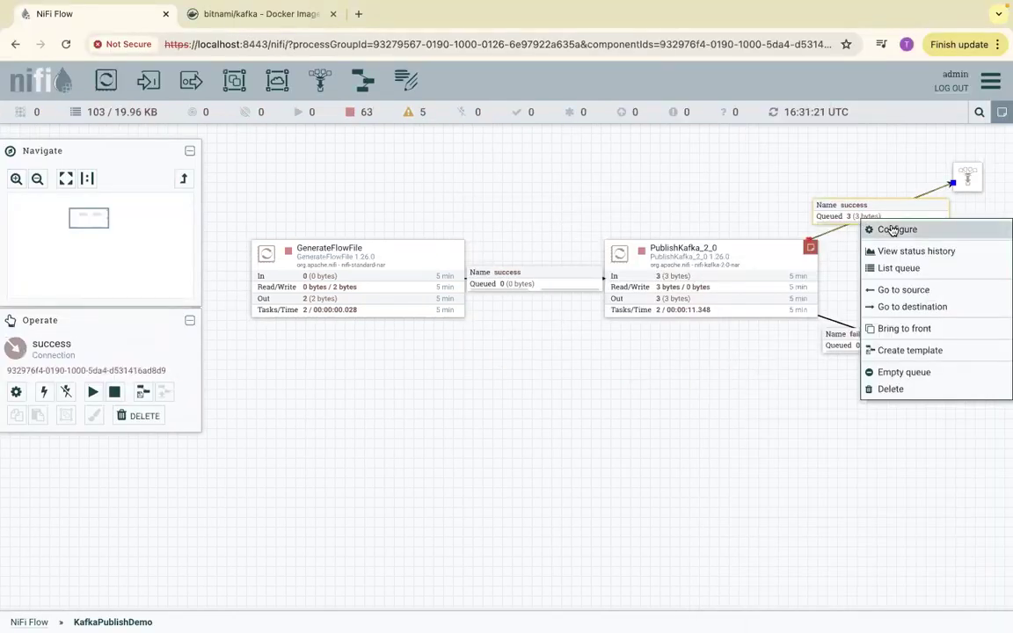
pyautogui.click(891, 229)
pyautogui.click(655, 534)
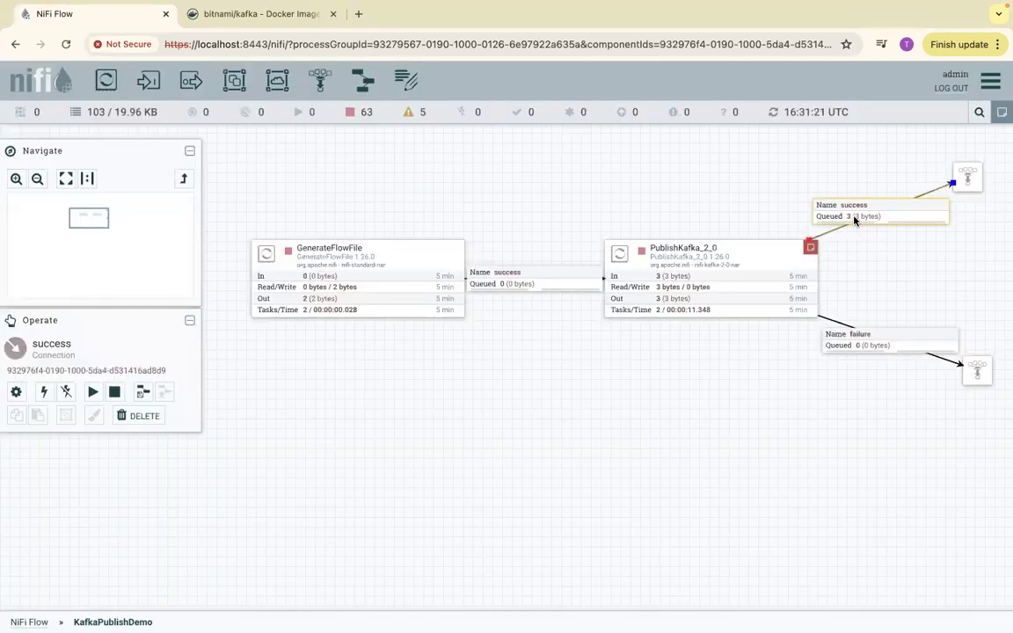
pyautogui.rightClick(855, 220)
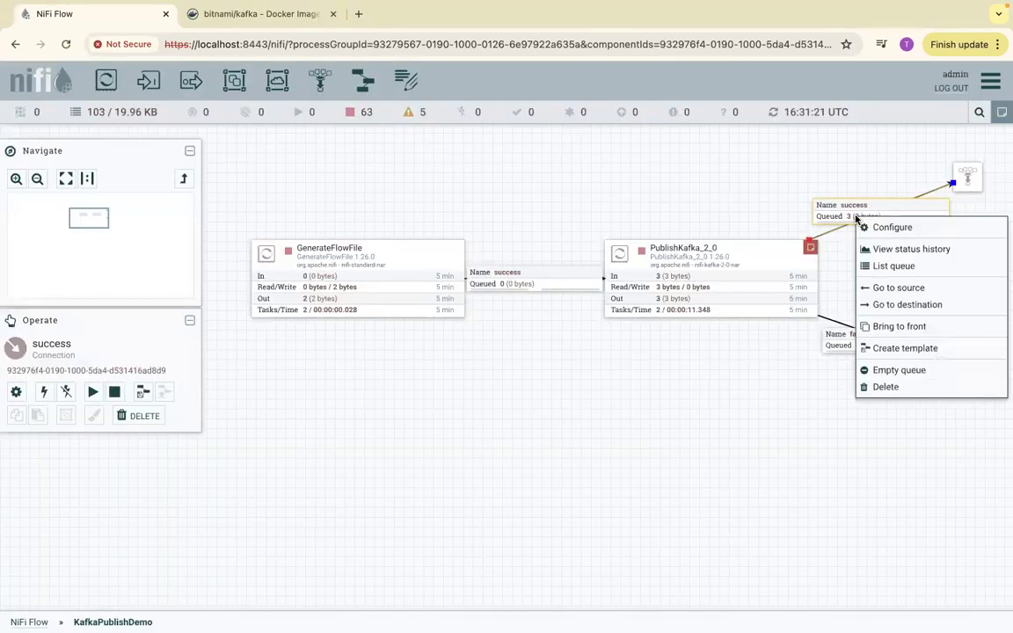
pyautogui.click(893, 266)
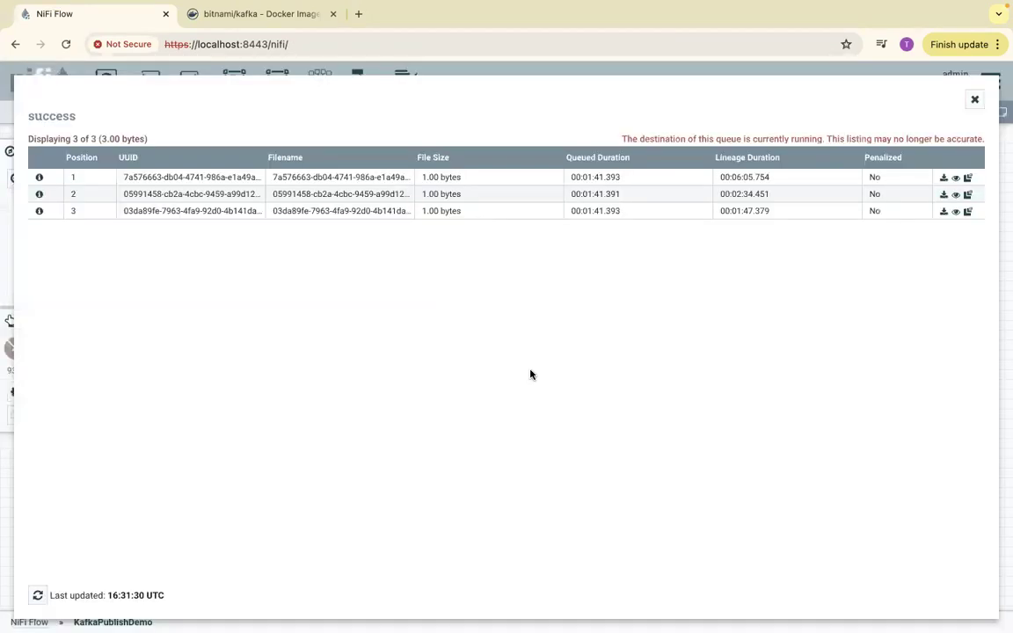
# - View the content of the first queued flow file, and close the content viewer and the FlowFile details
pyautogui.click(38, 178)
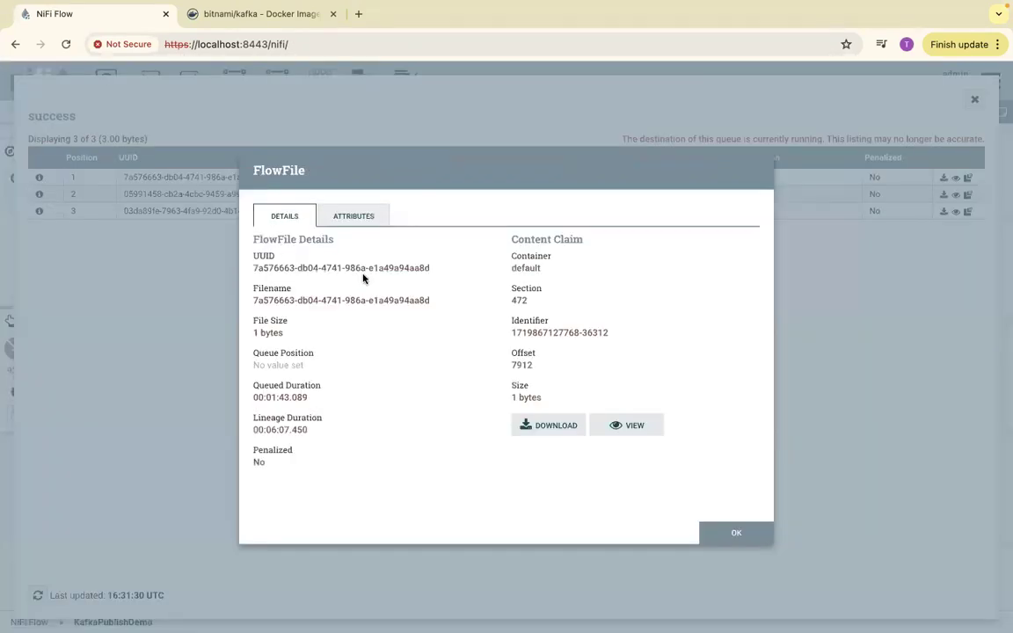
pyautogui.click(616, 426)
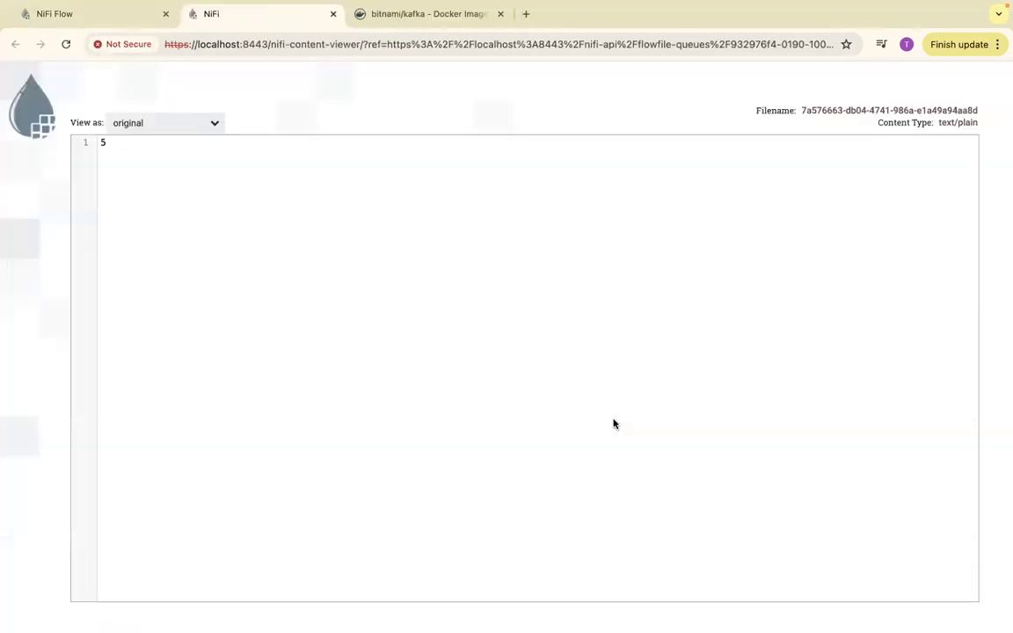
pyautogui.click(333, 14)
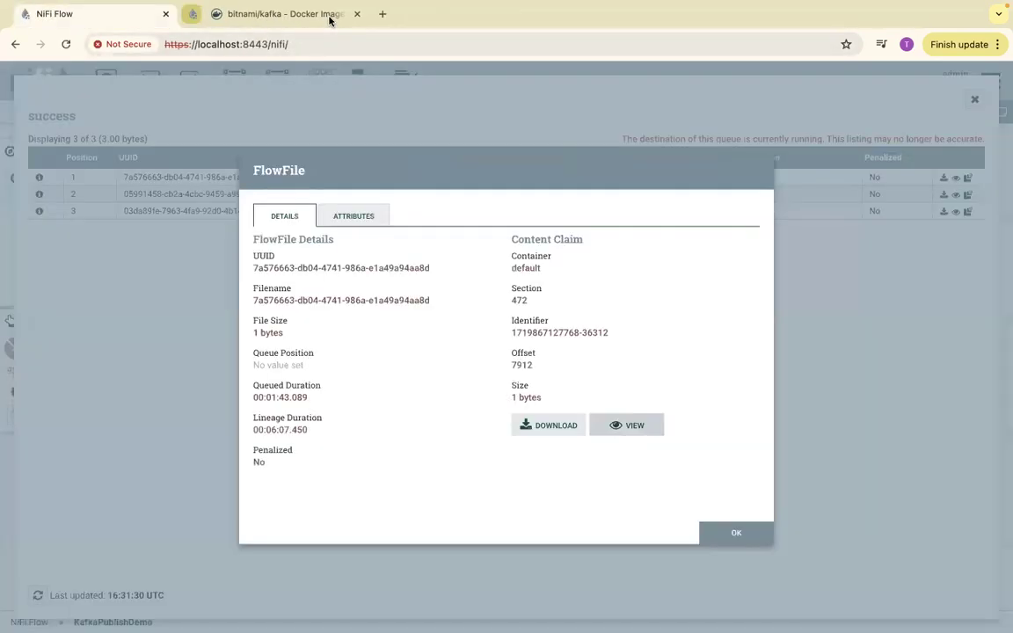
pyautogui.click(725, 534)
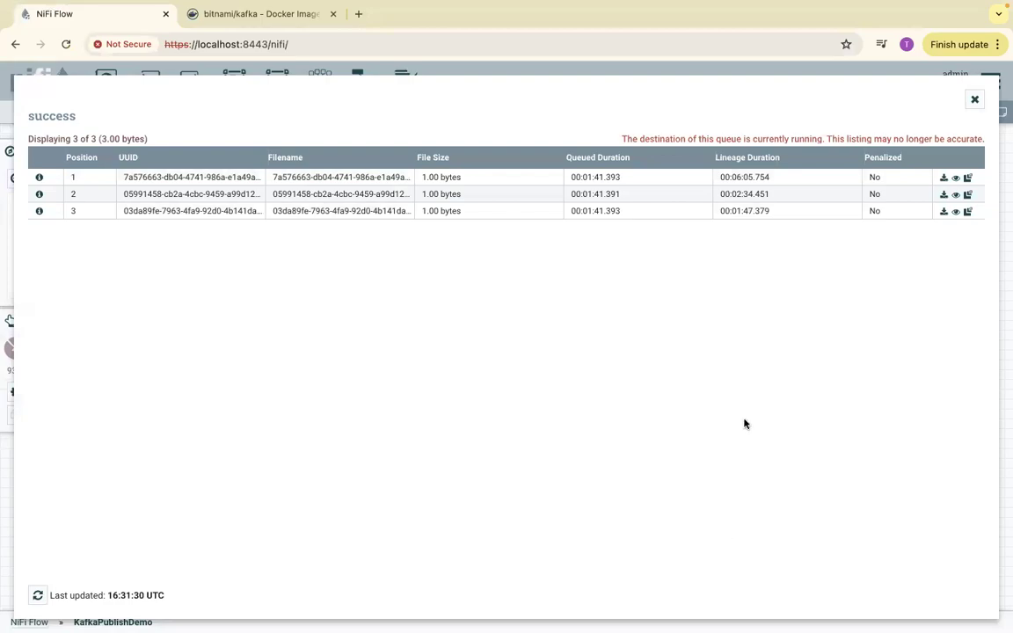
# - Copy the kafka-console-consumer docker command for topic sample from the Kafka-Docker file in Atom and switch to the terminal
pyautogui.hotkey('ctrl', 'Right')
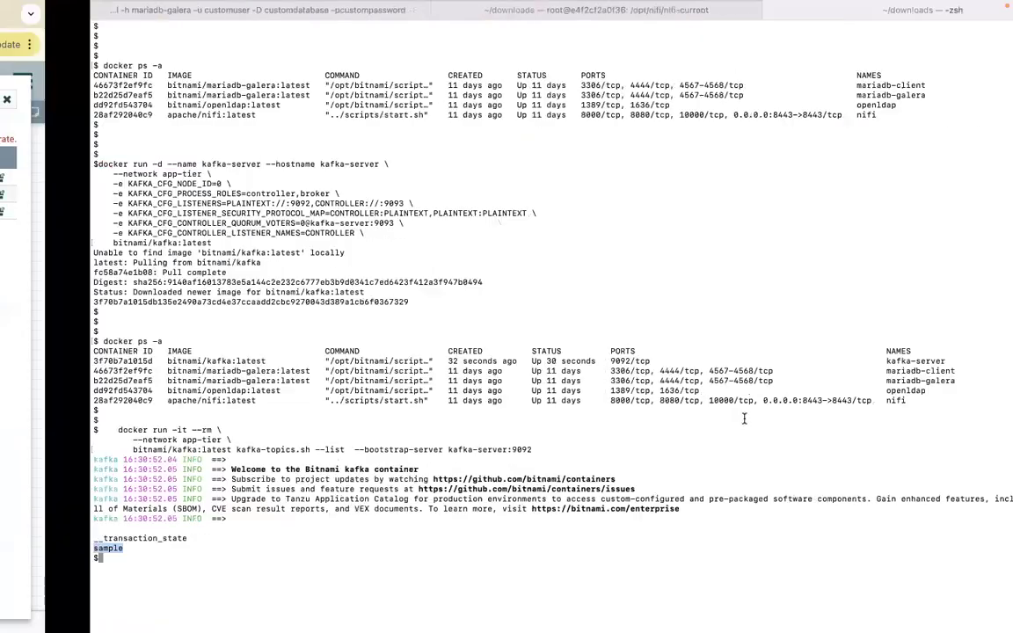
pyautogui.hotkey('ctrl', 'Left')
pyautogui.press('super+space')
pyautogui.press('Escape')
pyautogui.hotkey('ctrl', 'Right')
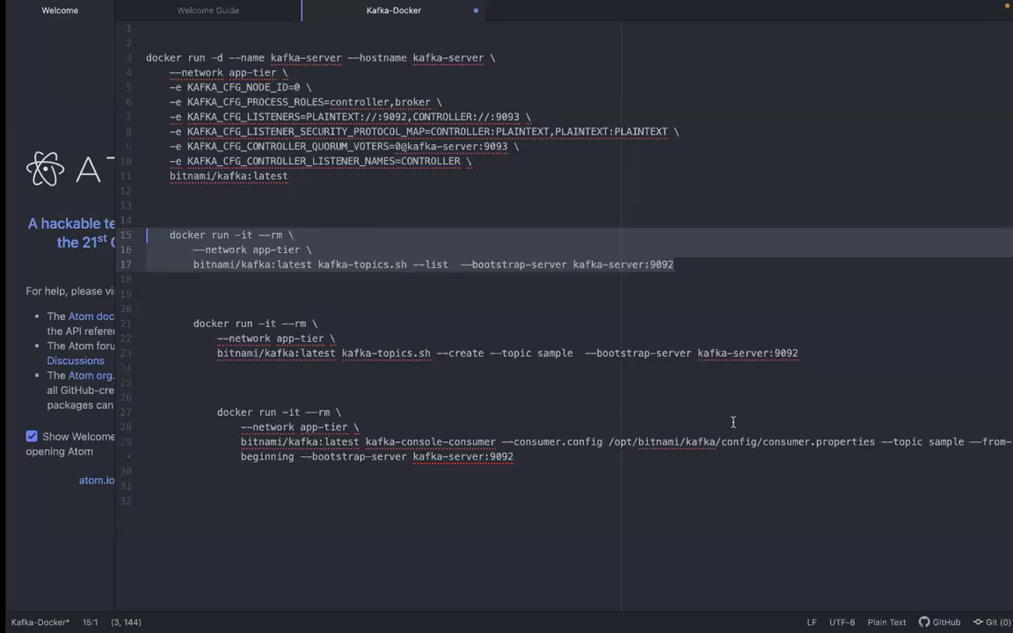
pyautogui.click(400, 383)
pyautogui.moveTo(536, 454); pyautogui.dragTo(118, 414)
pyautogui.hotkey('ctrl', 'c')
pyautogui.hotkey('ctrl', 'Right')
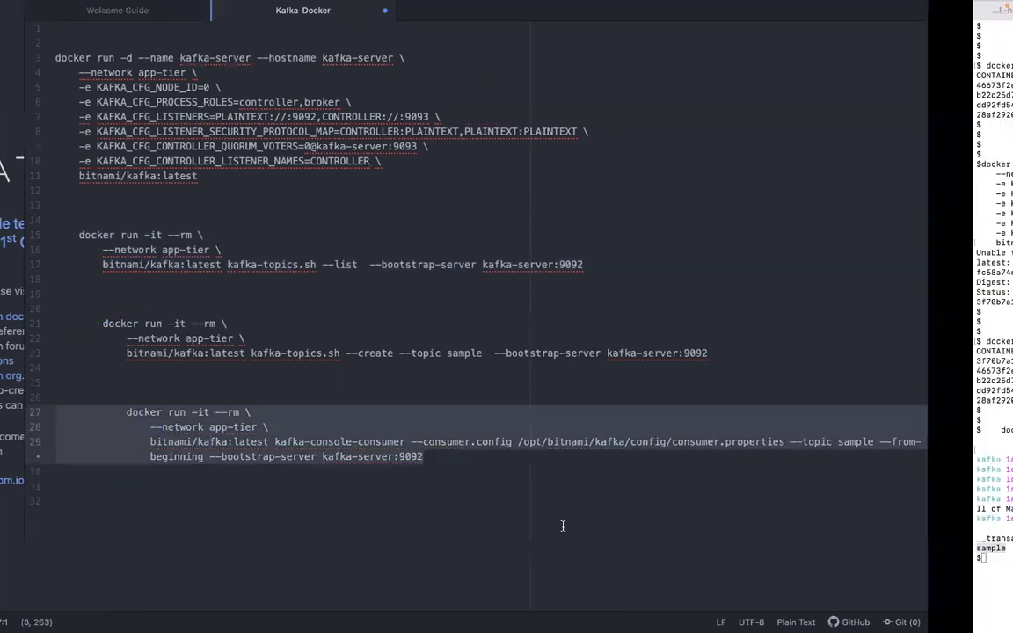
# - Try to run the kafka-console-consumer command reading topic sample from the beginning, and add a few blank prompt lines
pyautogui.hotkey('ctrl', 'v')
pyautogui.press('Return')
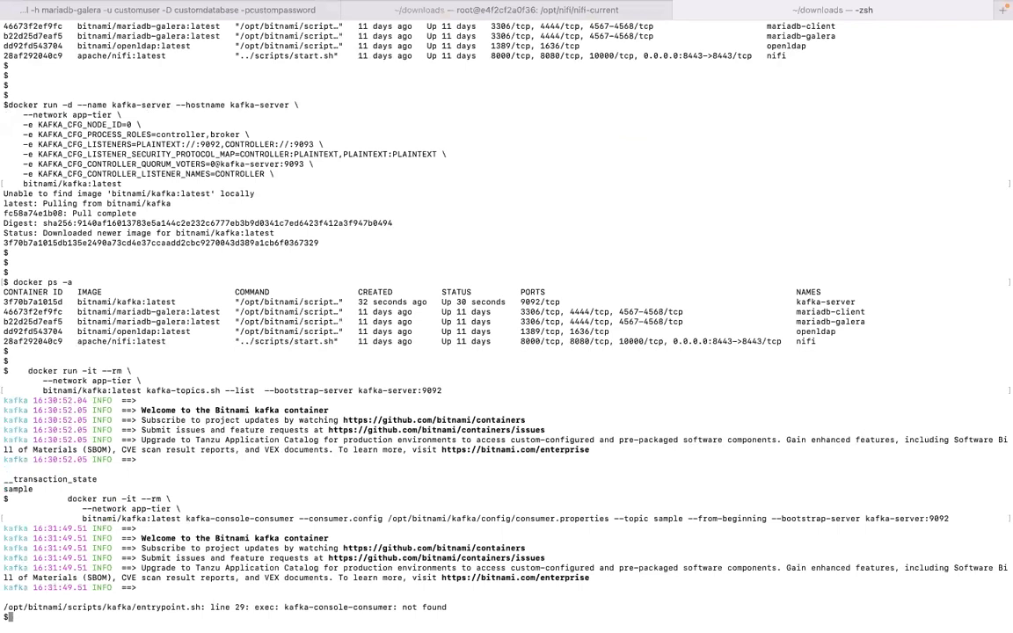
pyautogui.press('Return')
pyautogui.press('Return')
pyautogui.press('Return')
pyautogui.press('Return')
pyautogui.press('Return')
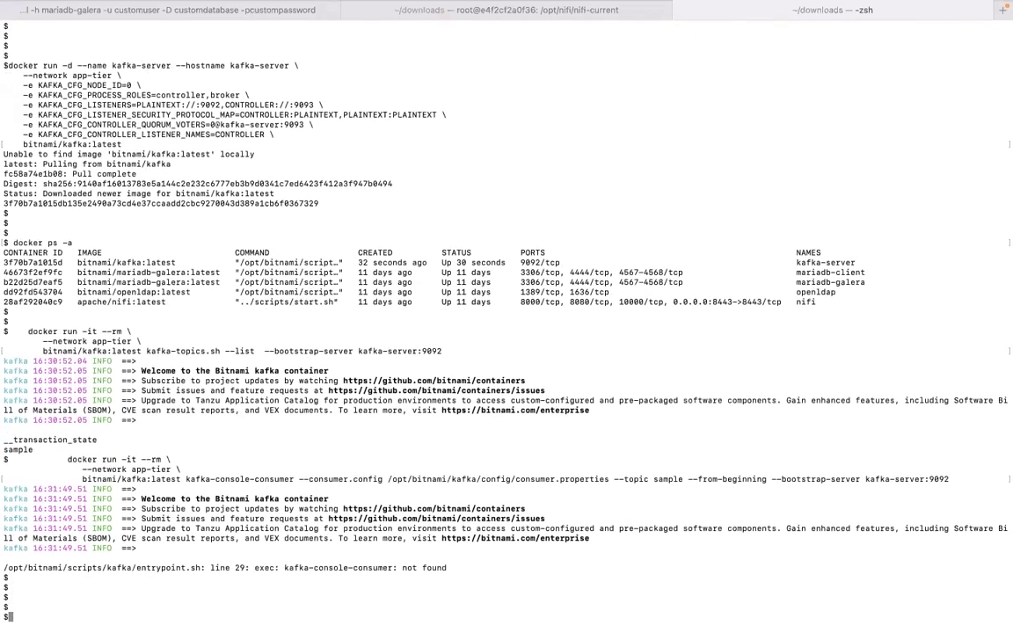
# - Paste the consumer docker command again, correct the script name to kafka-console-consumer.sh, and run it for topic sample from the beginning
pyautogui.hotkey('ctrl', 'v')
pyautogui.press('Left')
pyautogui.press('Left')
pyautogui.press('Left')
pyautogui.press('Left')
pyautogui.press('Left')
pyautogui.press('Left')
pyautogui.press('Left')
pyautogui.press('Left')
pyautogui.press('Left')
pyautogui.press('Left')
pyautogui.press('Left')
pyautogui.press('Left')
pyautogui.press('Left')
pyautogui.press('Left')
pyautogui.press('Left')
pyautogui.press('Left')
pyautogui.press('Left')
pyautogui.press('Left')
pyautogui.press('Left')
pyautogui.press('Left')
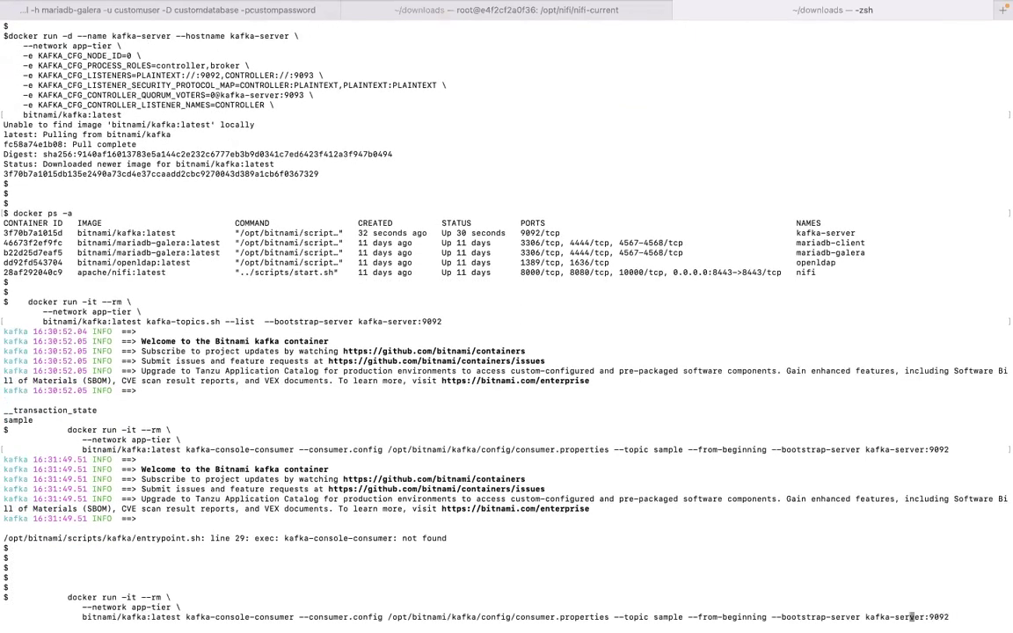
pyautogui.press('Left')
pyautogui.press('Left')
pyautogui.press('Left')
pyautogui.press('Left')
pyautogui.press('Left')
pyautogui.press('Left')
pyautogui.press('Left')
pyautogui.press('Left')
pyautogui.press('Left')
pyautogui.press('Left')
pyautogui.press('Left')
pyautogui.press('Left')
pyautogui.press('Left')
pyautogui.press('Left')
pyautogui.press('Left')
pyautogui.press('Left')
pyautogui.press('Left')
pyautogui.press('Left')
pyautogui.press('Left')
pyautogui.press('Left')
pyautogui.press('Left')
pyautogui.press('Left')
pyautogui.press('Left')
pyautogui.press('Left')
pyautogui.press('Left')
pyautogui.press('Left')
pyautogui.press('Left')
pyautogui.press('Left')
pyautogui.press('Left')
pyautogui.press('Left')
pyautogui.press('Left')
pyautogui.press('Left')
pyautogui.press('Left')
pyautogui.press('Left')
pyautogui.press('Left')
pyautogui.press('Left')
pyautogui.press('Left')
pyautogui.press('Left')
pyautogui.press('Left')
pyautogui.press('Left')
pyautogui.press('Left')
pyautogui.press('Left')
pyautogui.press('Left')
pyautogui.press('Left')
pyautogui.press('Left')
pyautogui.press('Left')
pyautogui.press('Left')
pyautogui.press('Left')
pyautogui.press('Left')
pyautogui.press('Left')
pyautogui.press('Left')
pyautogui.press('Left')
pyautogui.press('Left')
pyautogui.press('Left')
pyautogui.press('Left')
pyautogui.press('Left')
pyautogui.press('Left')
pyautogui.press('Left')
pyautogui.press('Left')
pyautogui.press('Left')
pyautogui.press('Left')
pyautogui.press('Left')
pyautogui.press('Left')
pyautogui.press('Left')
pyautogui.press('Left')
pyautogui.press('Left')
pyautogui.press('Left')
pyautogui.press('Left')
pyautogui.press('Left')
pyautogui.press('Left')
pyautogui.press('Left')
pyautogui.press('Left')
pyautogui.press('Left')
pyautogui.press('Left')
pyautogui.press('Left')
pyautogui.press('Left')
pyautogui.press('Left')
pyautogui.press('Left')
pyautogui.press('Left')
pyautogui.press('Left')
pyautogui.press('Left')
pyautogui.press('Left')
pyautogui.press('Left')
pyautogui.press('Left')
pyautogui.press('Left')
pyautogui.press('Left')
pyautogui.press('Left')
pyautogui.write('.sh')
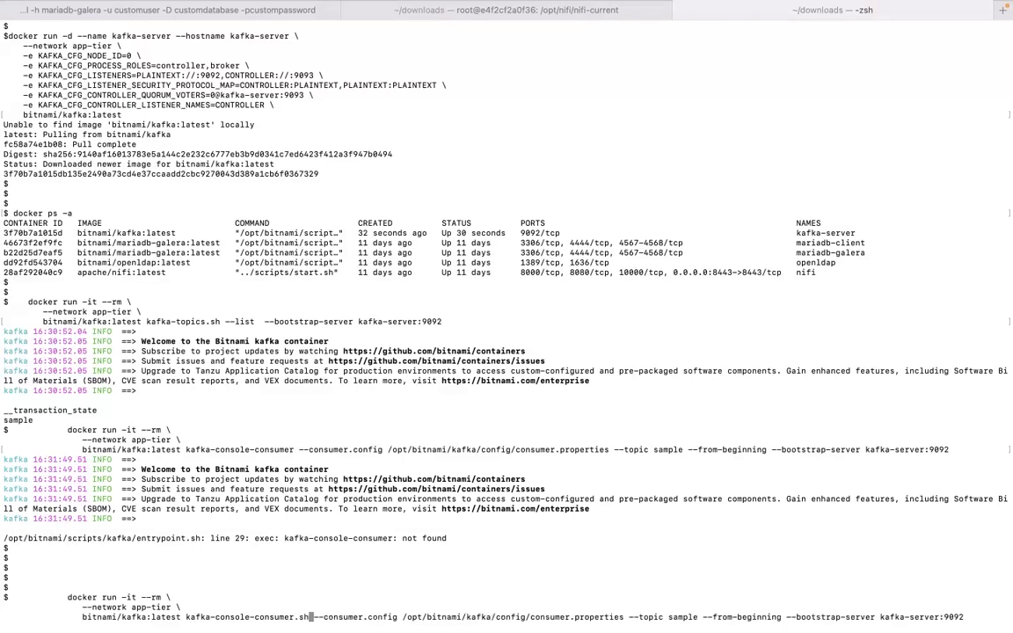
pyautogui.press('Return')
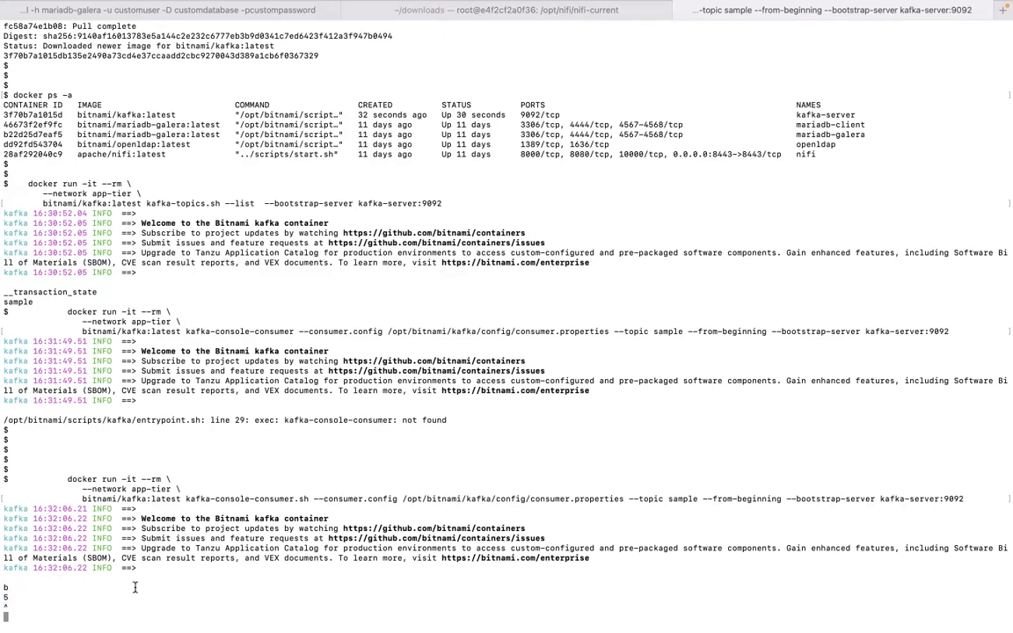
# - Switch to NiFi in the browser and view the content of each of the three queued flow files, closing the content viewer after each
pyautogui.hotkey('ctrl', 'Left')
pyautogui.hotkey('ctrl', 'Left')
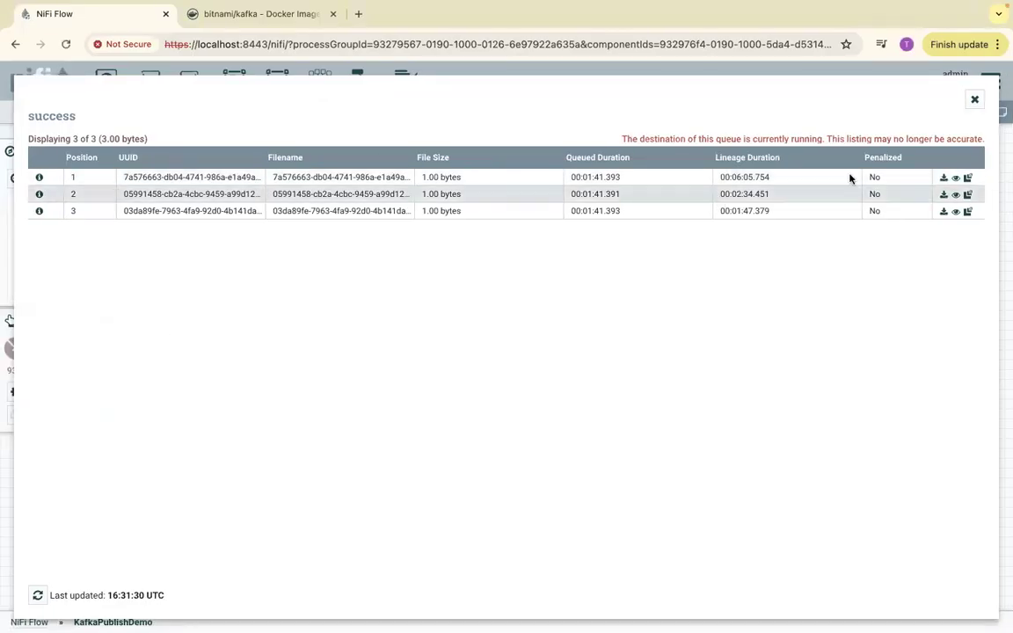
pyautogui.click(956, 178)
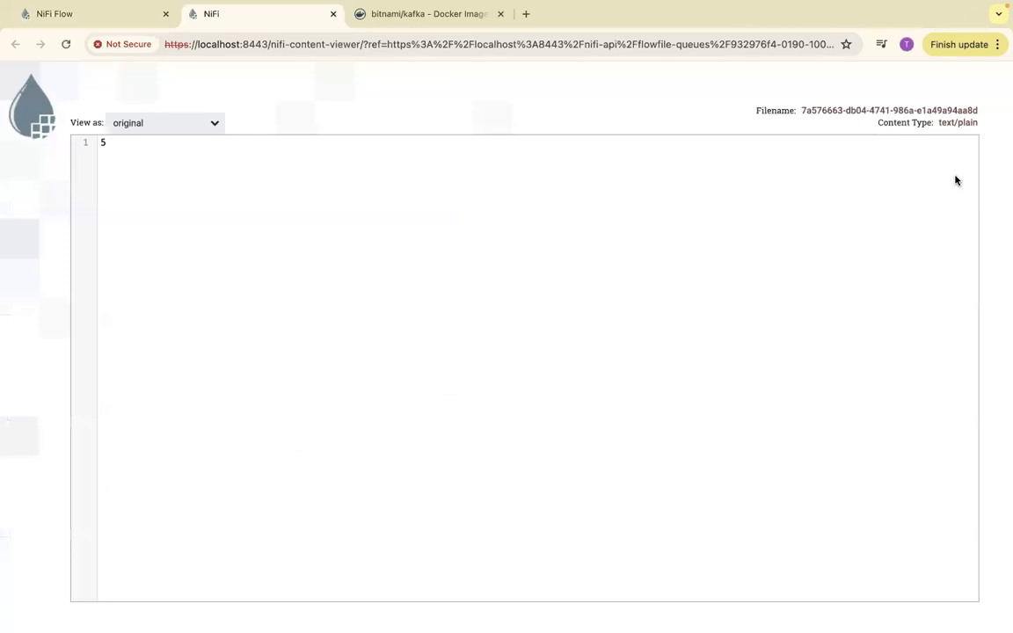
pyautogui.click(333, 14)
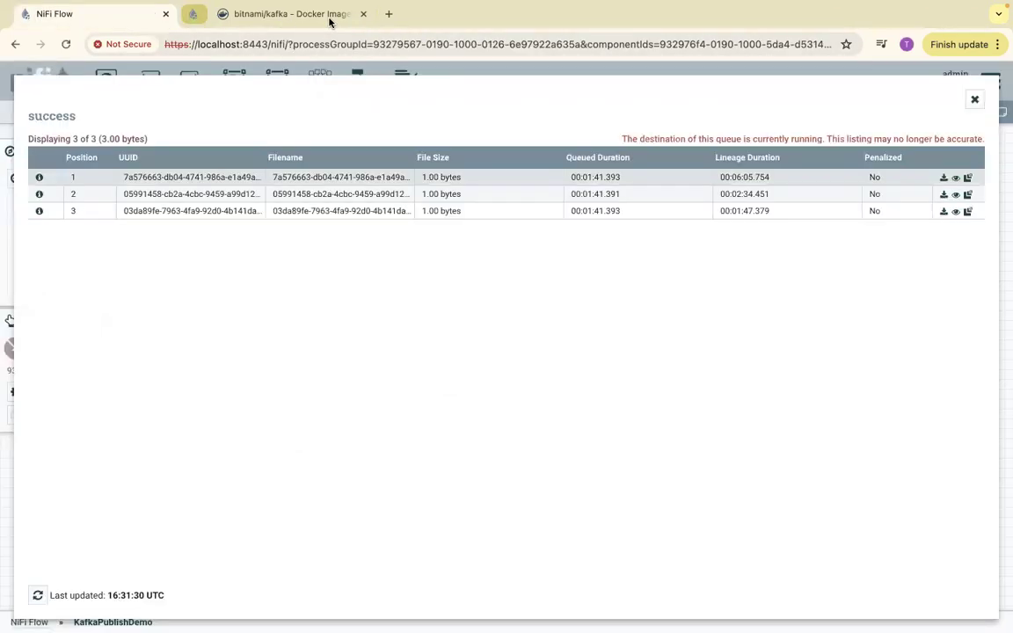
pyautogui.click(957, 196)
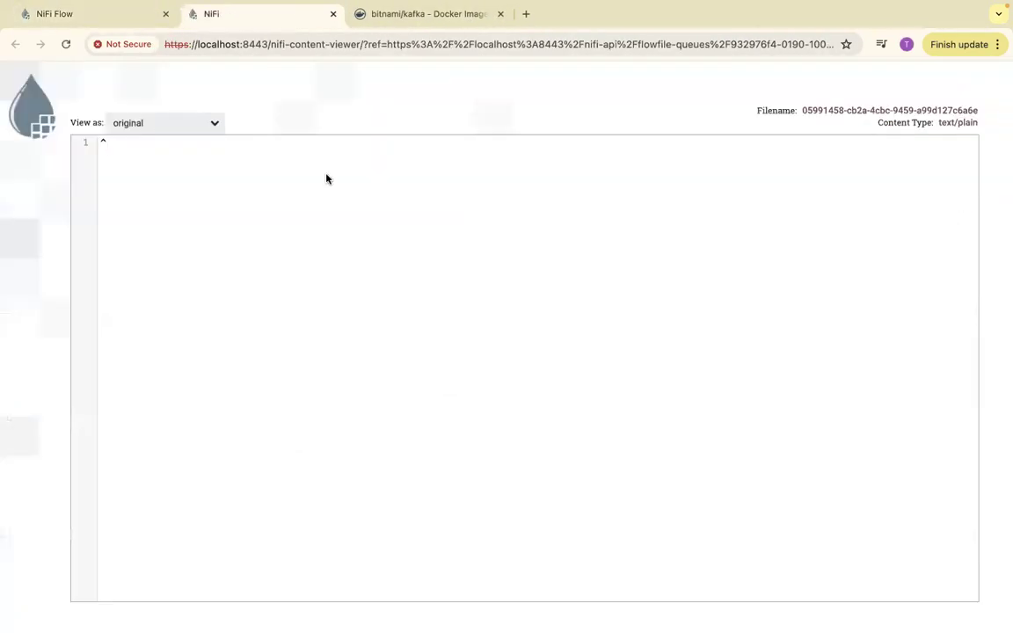
pyautogui.click(332, 14)
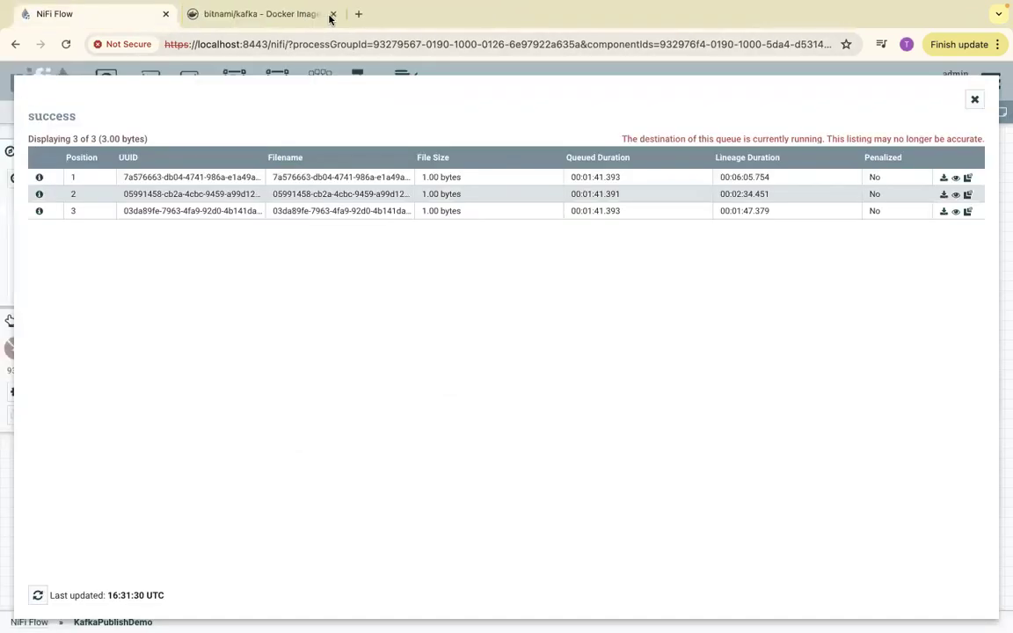
pyautogui.click(955, 213)
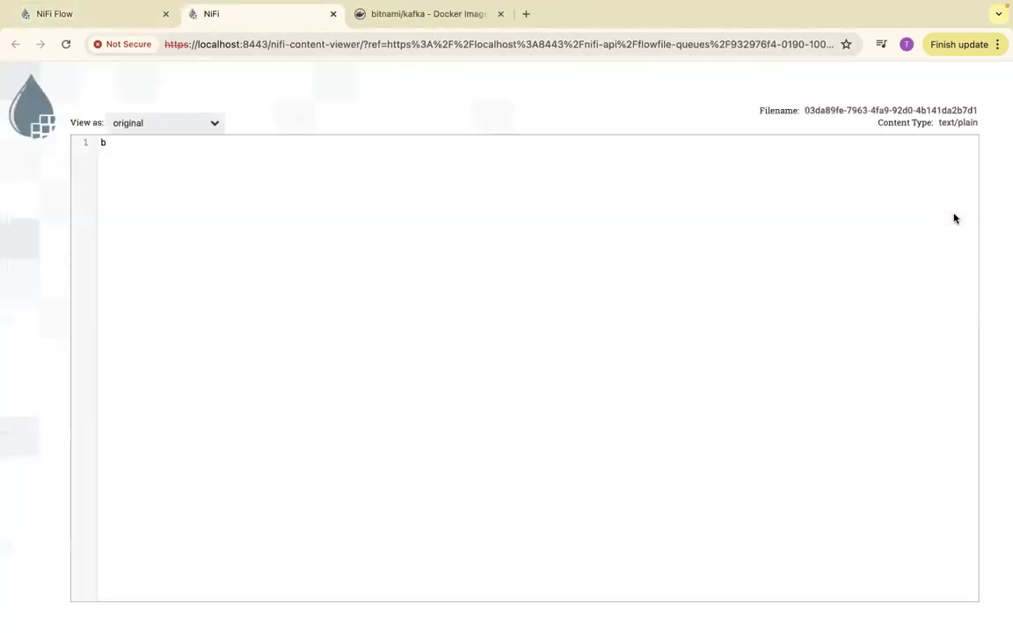
pyautogui.click(332, 14)
# - Switch to the terminal to compare the consumed messages with the flow files, and return to NiFi to close the success queue listing
pyautogui.hotkey('ctrl', 'Right')
pyautogui.hotkey('ctrl', 'Right')
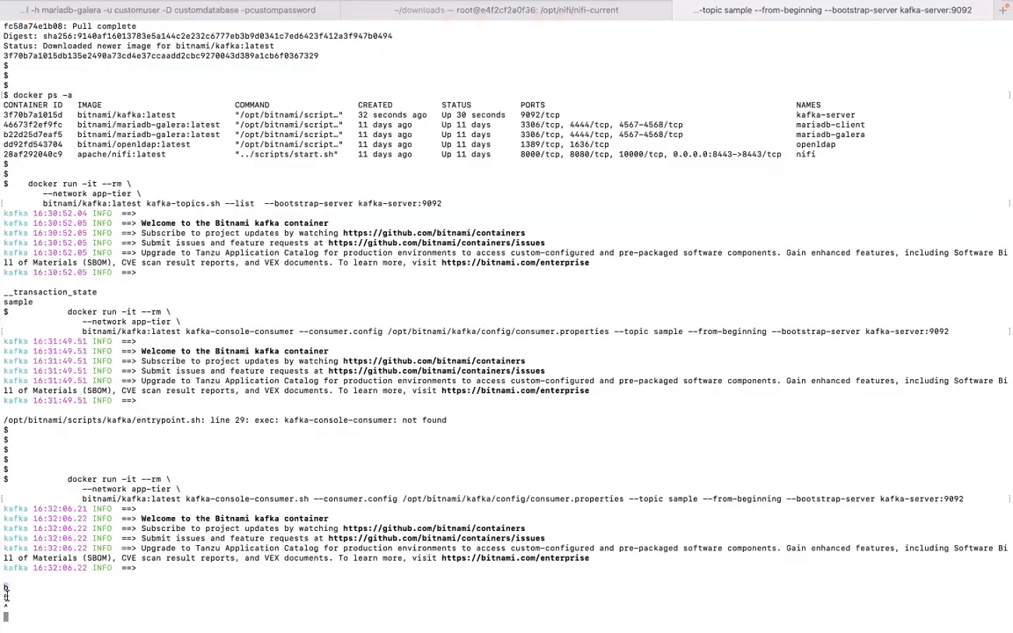
pyautogui.moveTo(2, 586); pyautogui.dragTo(7, 598)
pyautogui.hotkey('ctrl', 'c')
pyautogui.hotkey('ctrl', 'Left')
pyautogui.hotkey('ctrl', 'Left')
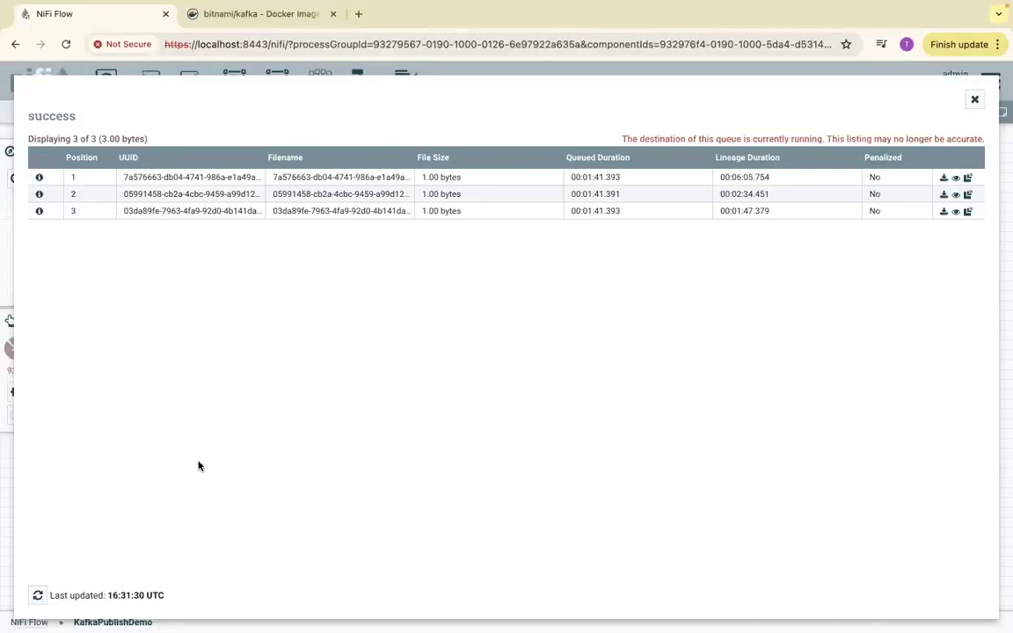
pyautogui.click(975, 100)
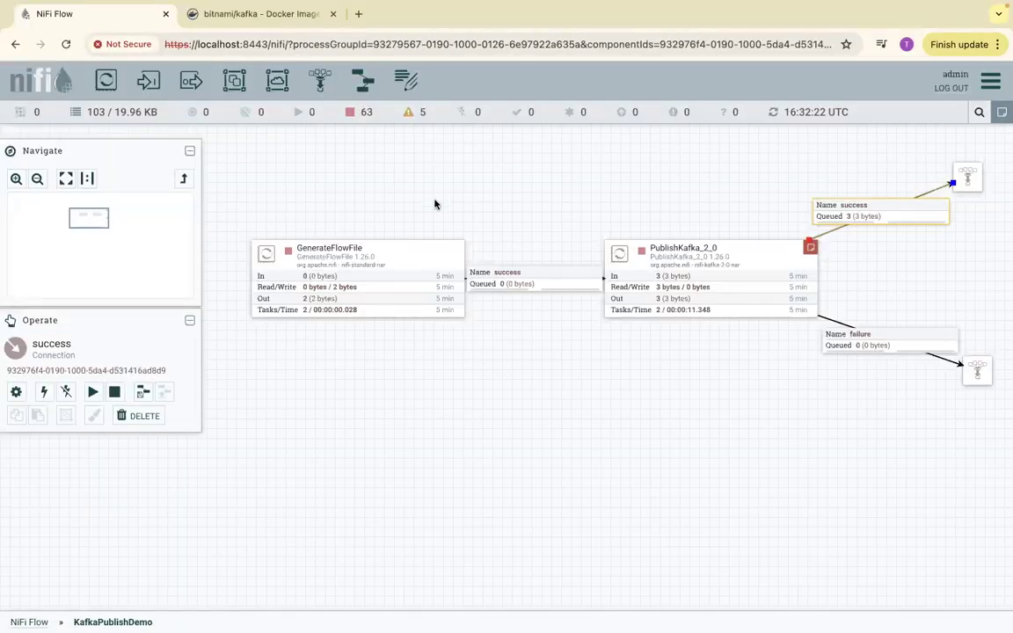